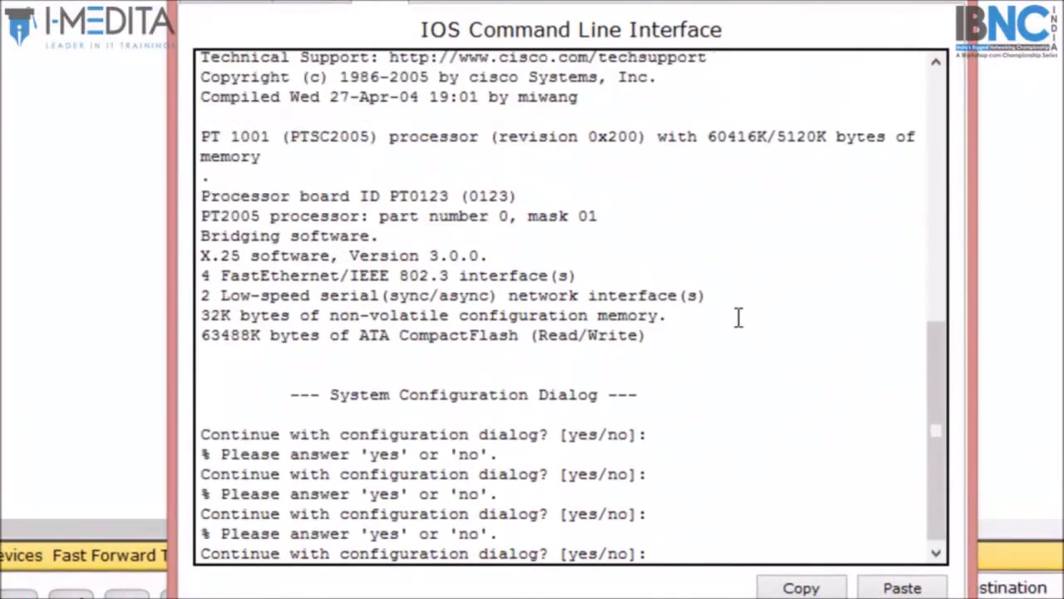
Answer 'no' to the initial configuration dialog and reach the Router> user prompt.
{"action": "type", "text": "no"}
{"action": "key", "text": "Return"}
{"action": "key", "text": "Return"}
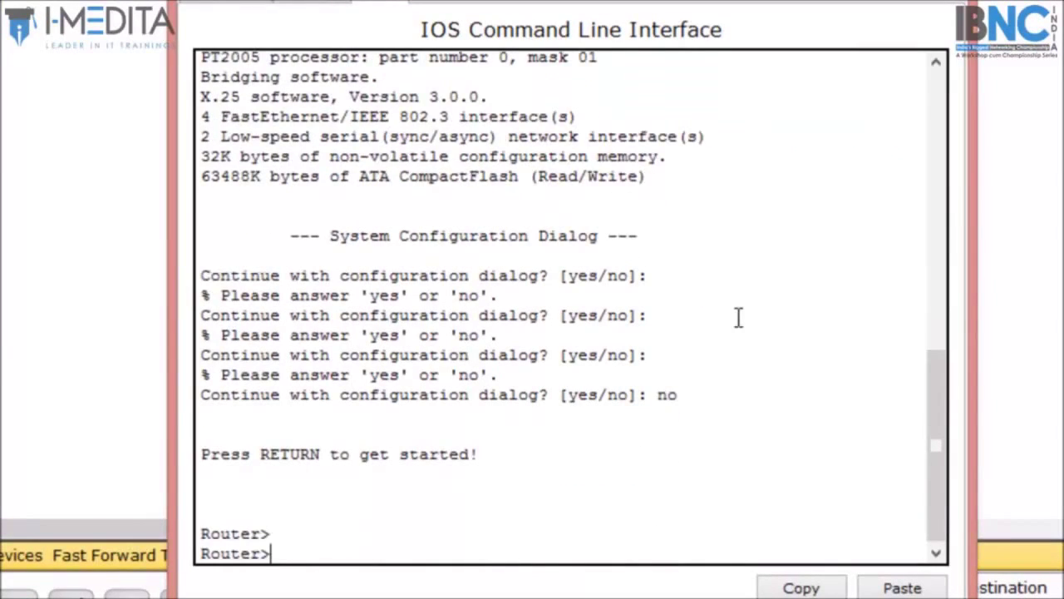
Enter privileged mode and then global configuration mode with enable and conf t.
{"action": "type", "text": "enable"}
{"action": "key", "text": "Return"}
{"action": "key", "text": "Return"}
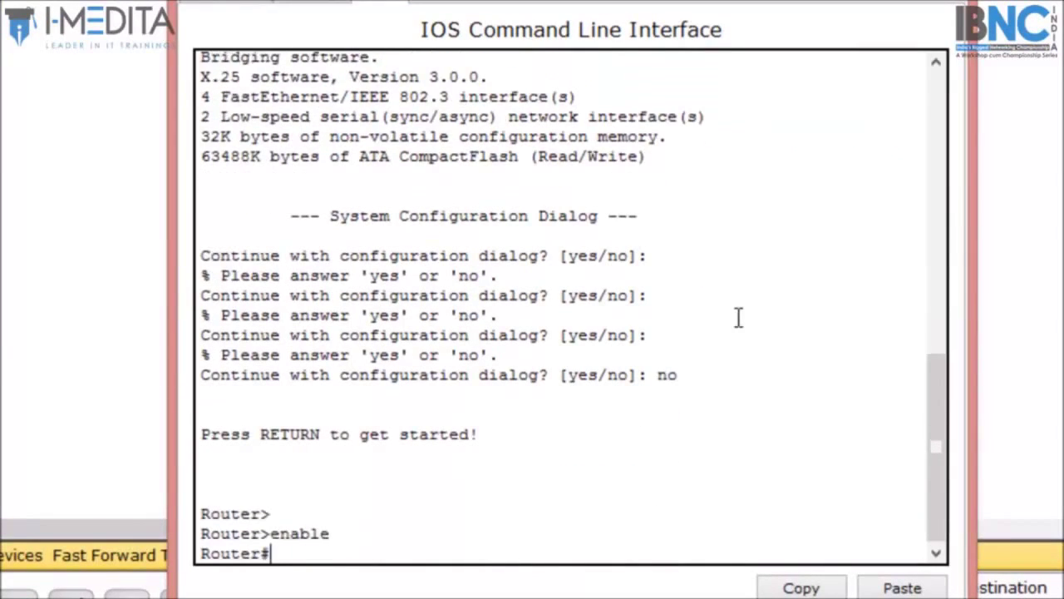
{"action": "type", "text": "conf t"}
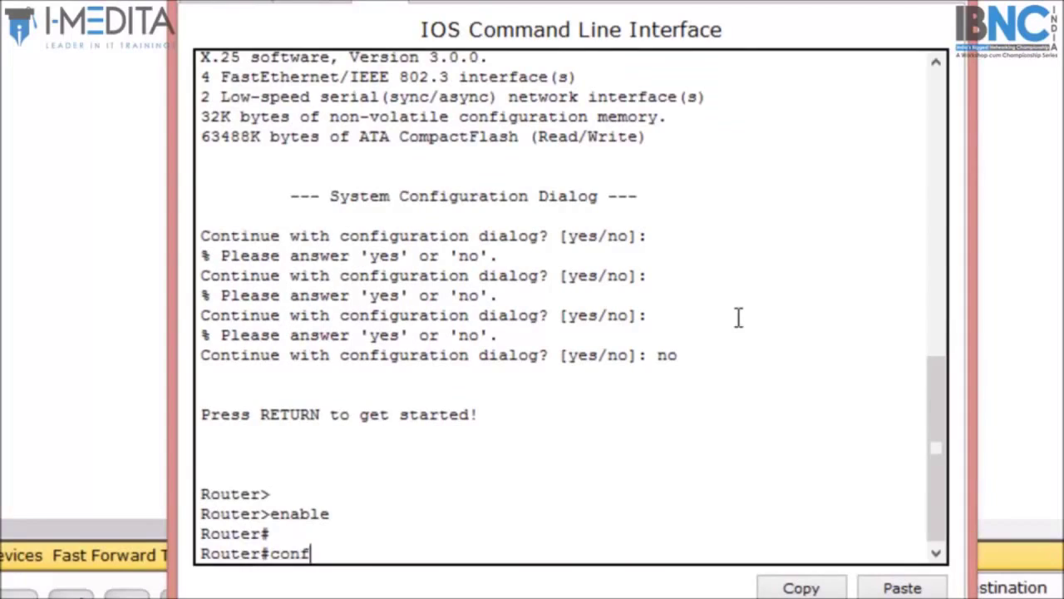
{"action": "key", "text": "Return"}
{"action": "key", "text": "Return"}
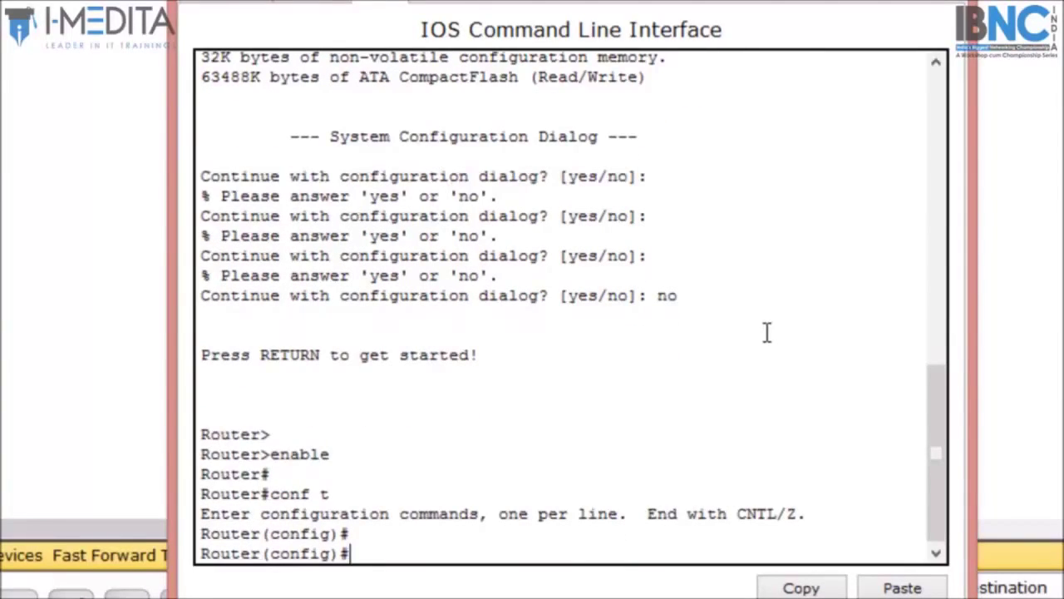
Configure an enable password on the router with the enable password command.
{"action": "key", "text": "Tab"}
{"action": "key", "text": "BackSpace"}
{"action": "key", "text": "Tab"}
{"action": "key", "text": "Tab"}
{"action": "key", "text": "Tab"}
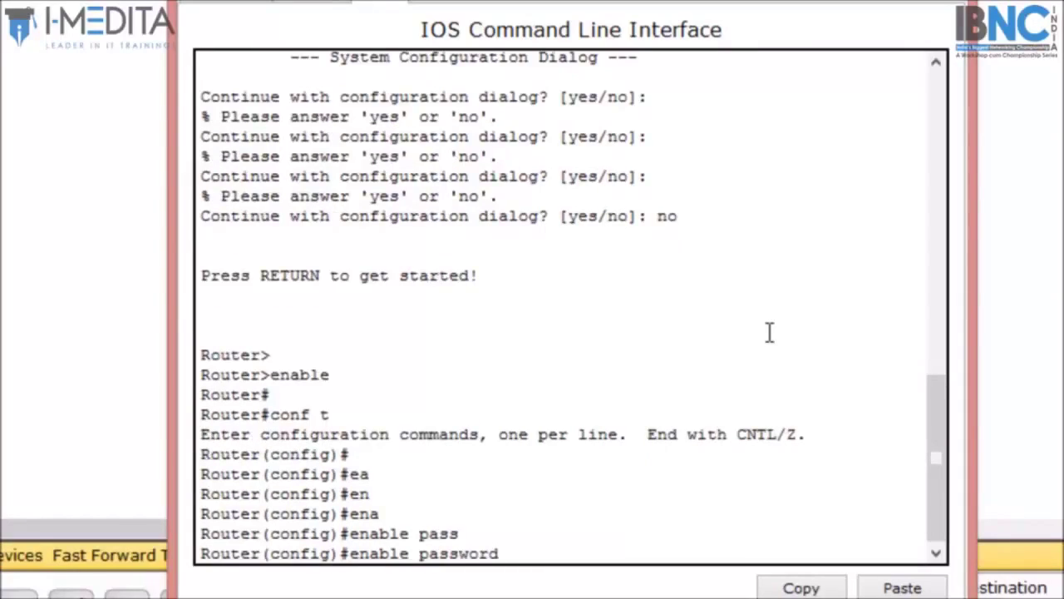
{"action": "key", "text": "Return"}
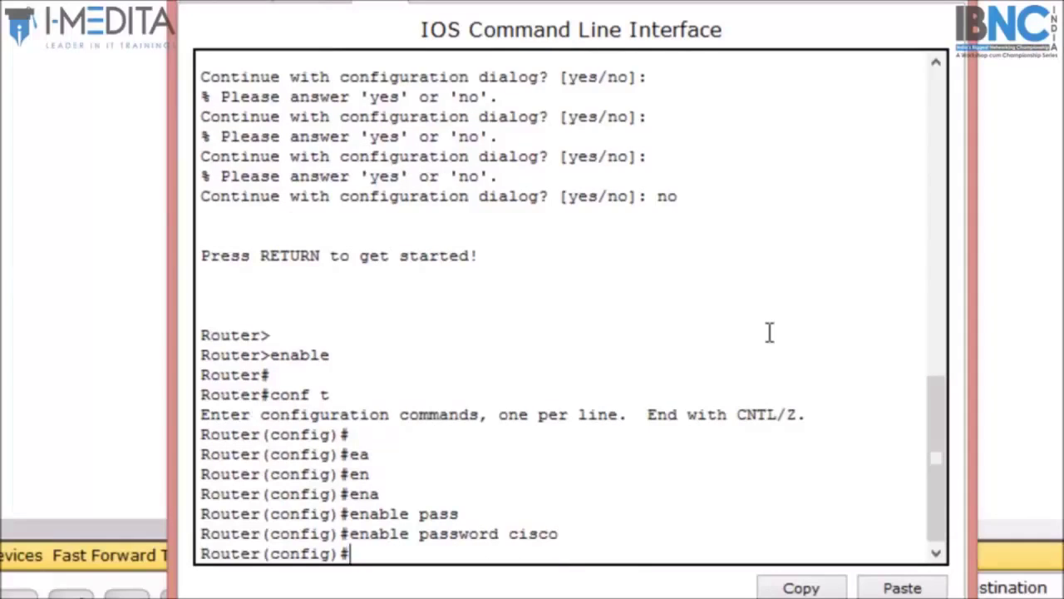
Exit configuration and the session, then run en to test the password prompt.
{"action": "type", "text": "ex"}
{"action": "key", "text": "Return"}
{"action": "key", "text": "Return"}
{"action": "key", "text": "Return"}
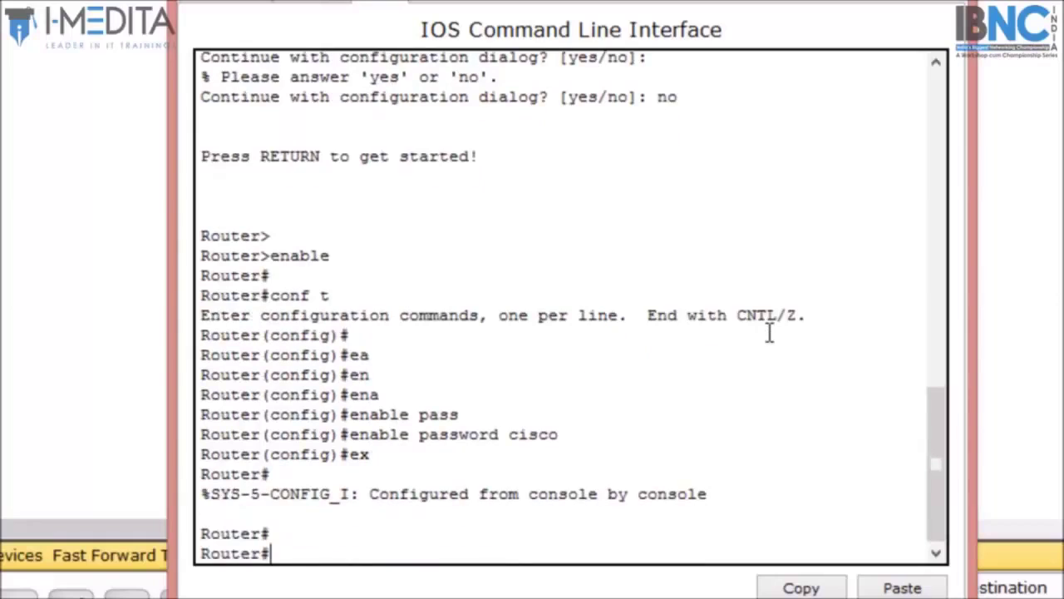
{"action": "type", "text": "exit"}
{"action": "key", "text": "Return"}
{"action": "key", "text": "Return"}
{"action": "key", "text": "Return"}
{"action": "type", "text": "en"}
{"action": "key", "text": "Return"}
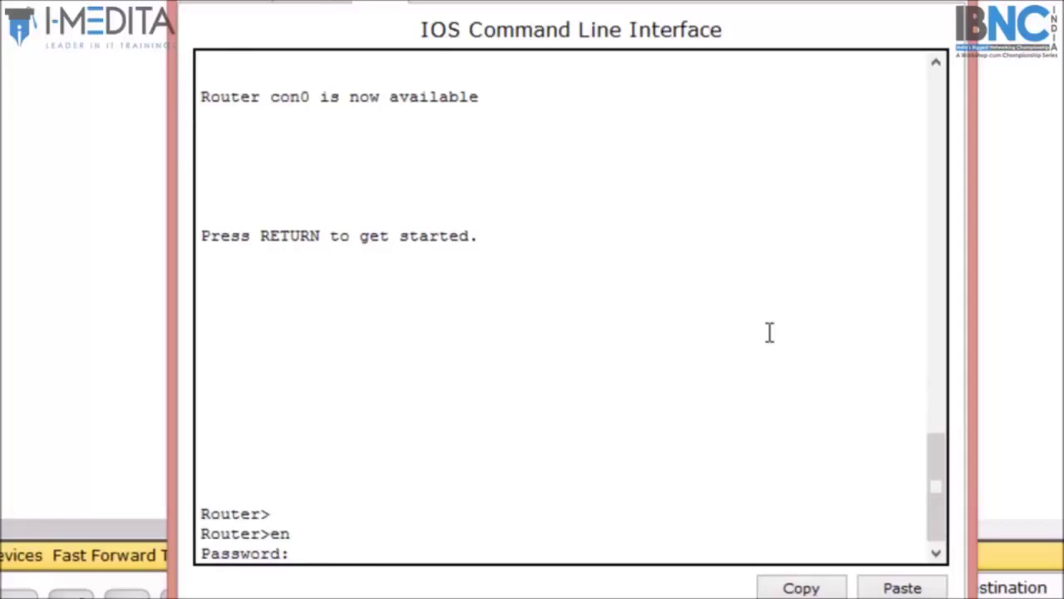
Log in with the enable password and view the plaintext password in sh run.
{"action": "key", "text": "Return"}
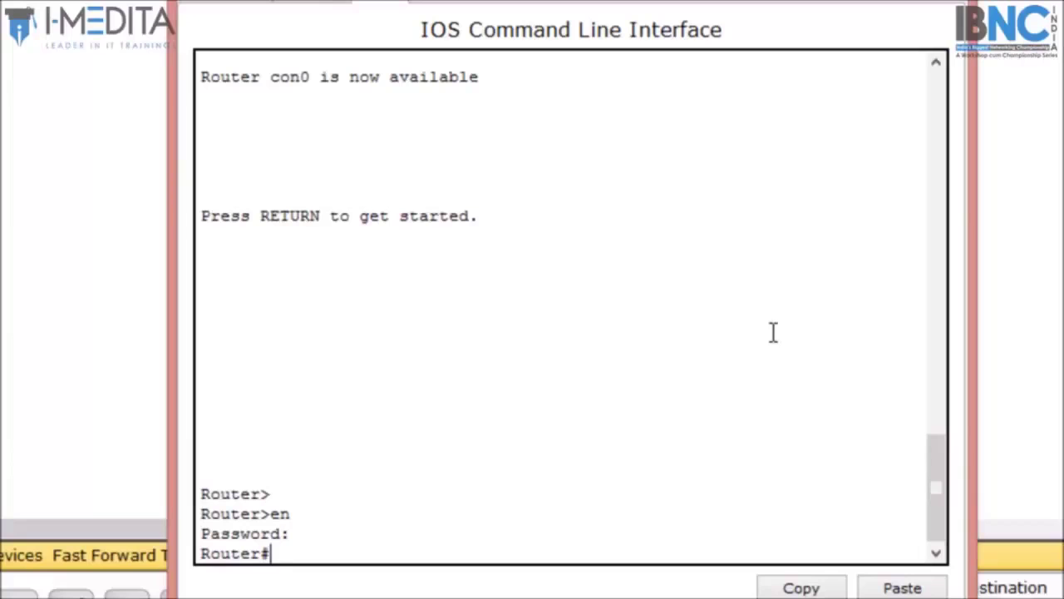
{"action": "type", "text": "sh run"}
{"action": "key", "text": "Return"}
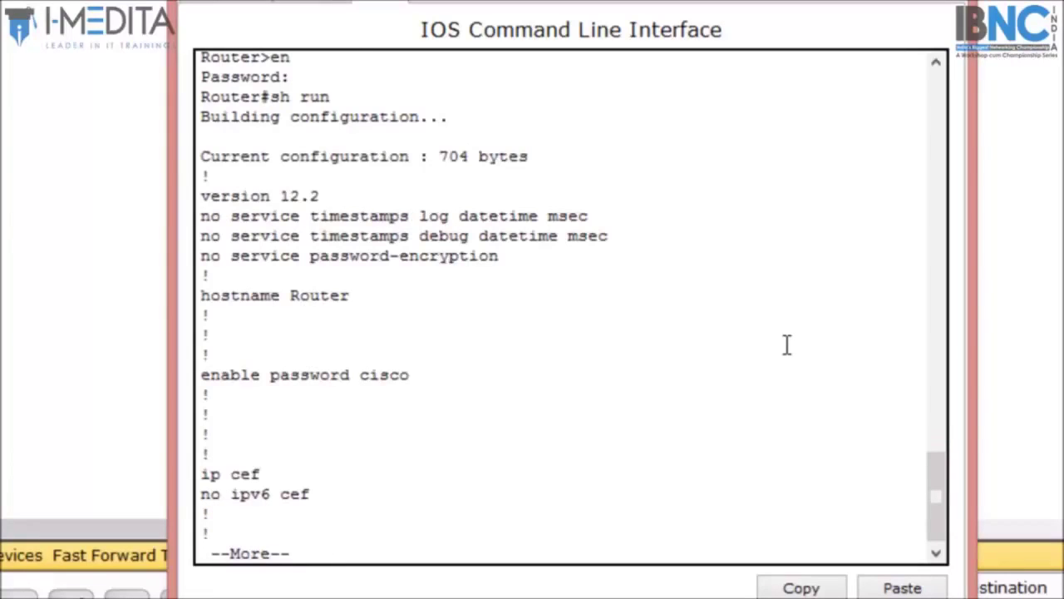
{"action": "left_click_drag", "start_coordinate": [414, 376], "coordinate": [360, 376]}
{"action": "key", "text": "ctrl+c"}
{"action": "key", "text": "Return"}
{"action": "key", "text": "Return"}
{"action": "key", "text": "Return"}
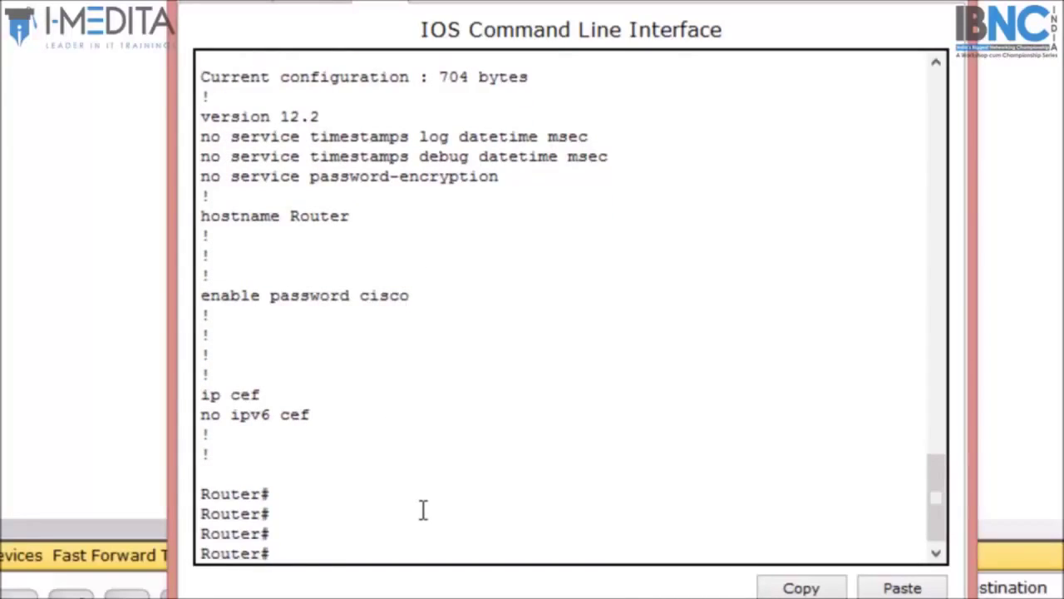
Configure a new enable secret in global configuration mode, then return to privileged mode.
{"action": "key", "text": "Return"}
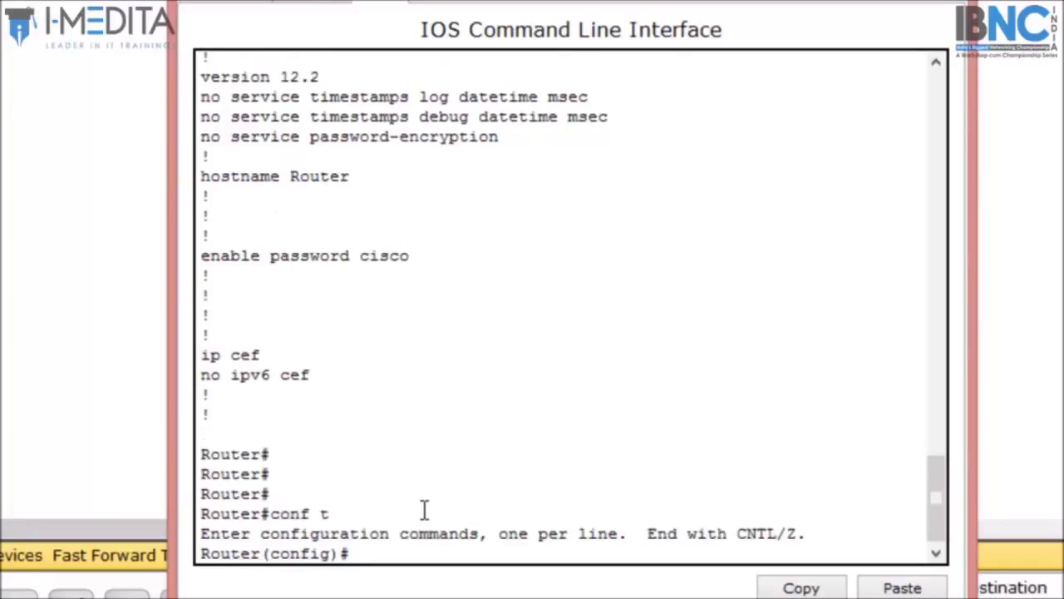
{"action": "key", "text": "Return"}
{"action": "key", "text": "Return"}
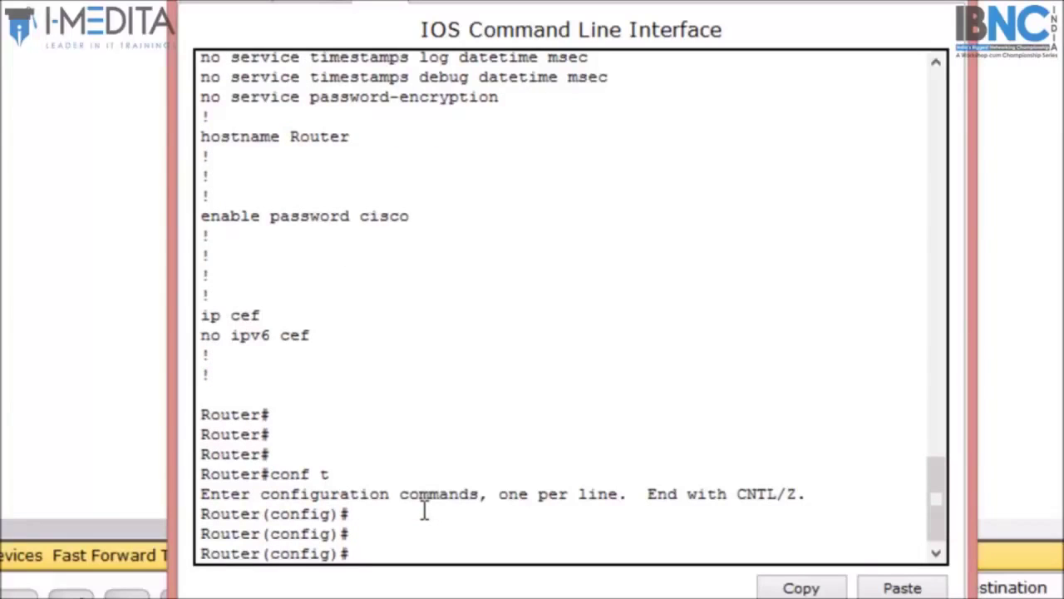
{"action": "key", "text": "Tab"}
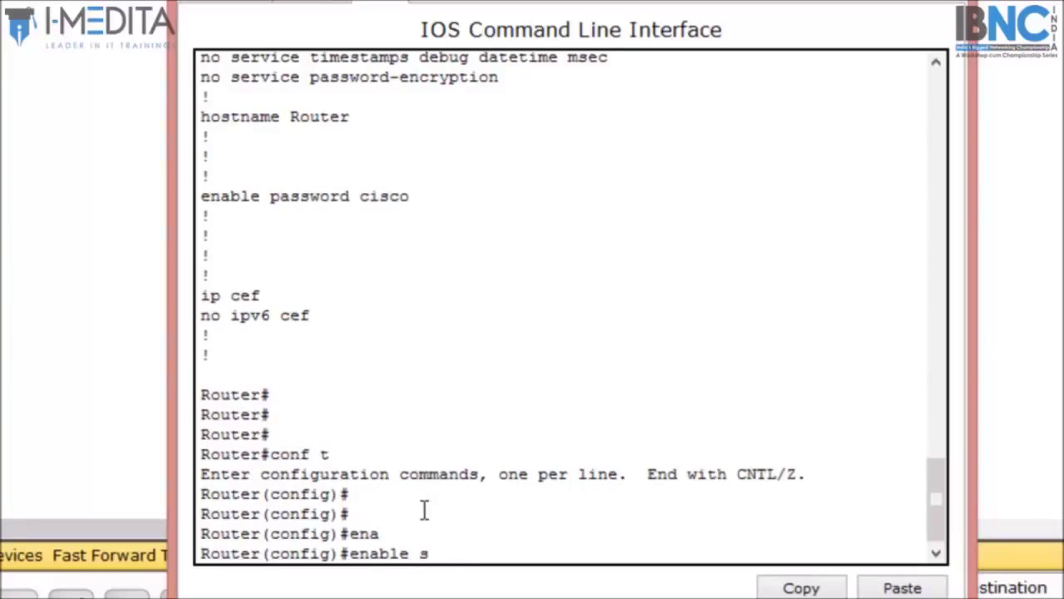
{"action": "key", "text": "Tab"}
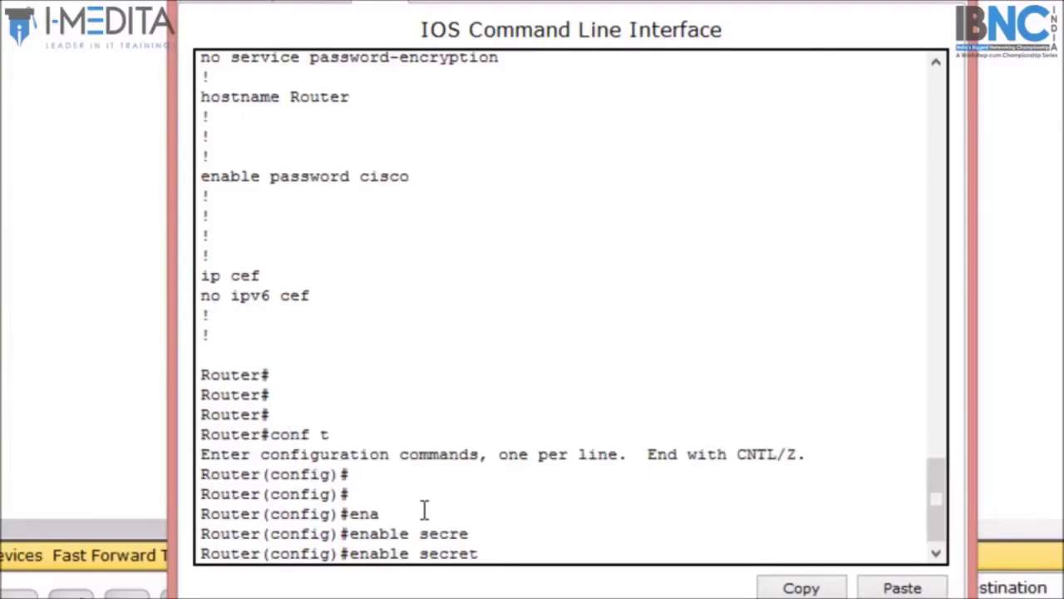
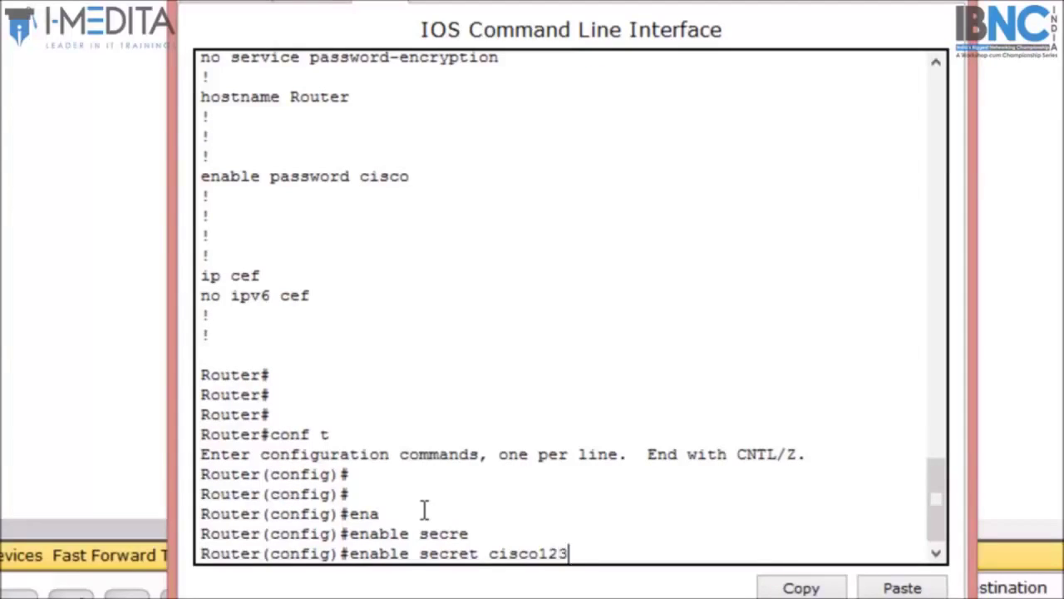
{"action": "key", "text": "Return"}
{"action": "key", "text": "Return"}
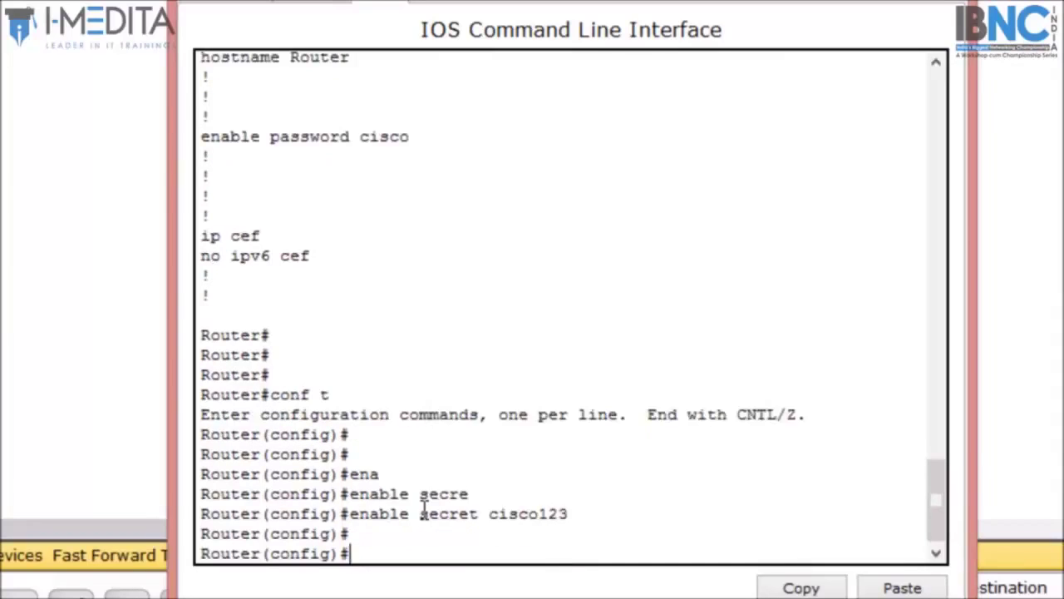
{"action": "key", "text": "Return"}
{"action": "key", "text": "Return"}
{"action": "key", "text": "ctrl+z"}
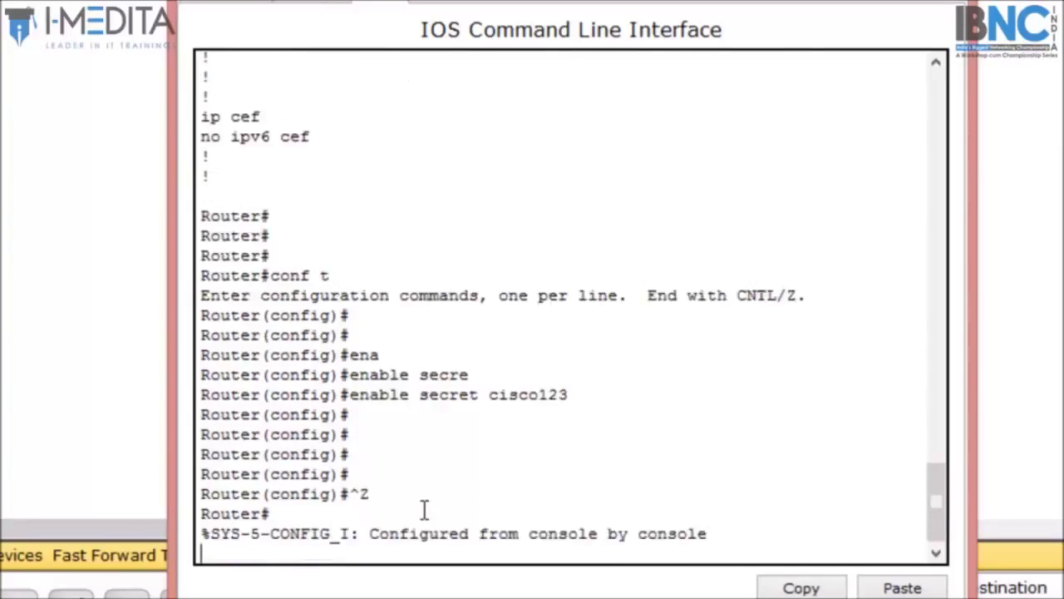
{"action": "key", "text": "Return"}
{"action": "key", "text": "Return"}
{"action": "key", "text": "Return"}
Log out and back in to privileged mode using the new enable secret.
{"action": "type", "text": "exit"}
{"action": "key", "text": "Return"}
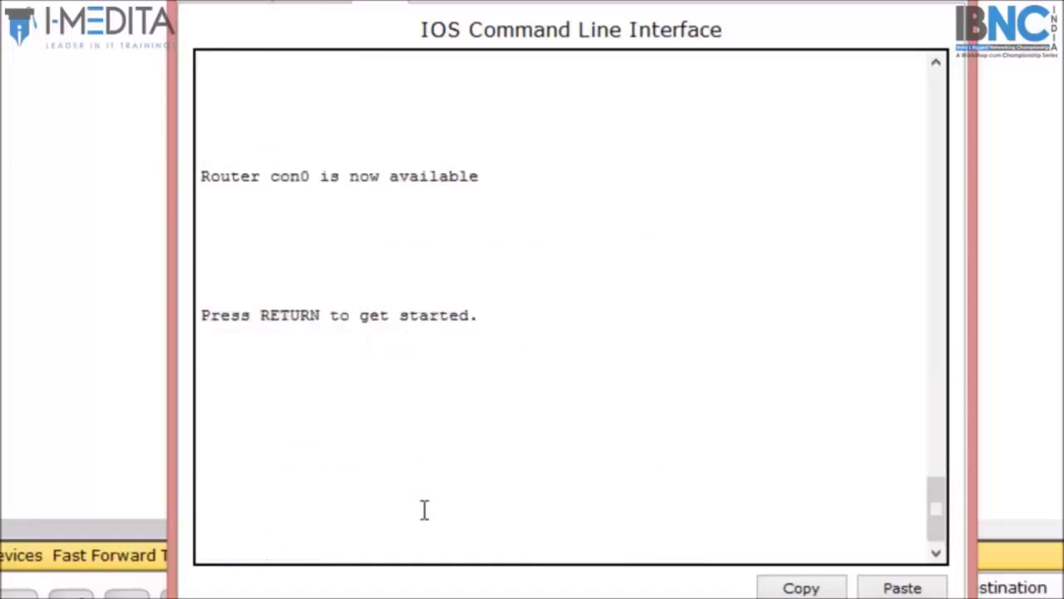
{"action": "key", "text": "Return"}
{"action": "key", "text": "Return"}
{"action": "key", "text": "Return"}
{"action": "type", "text": "en"}
{"action": "key", "text": "Return"}
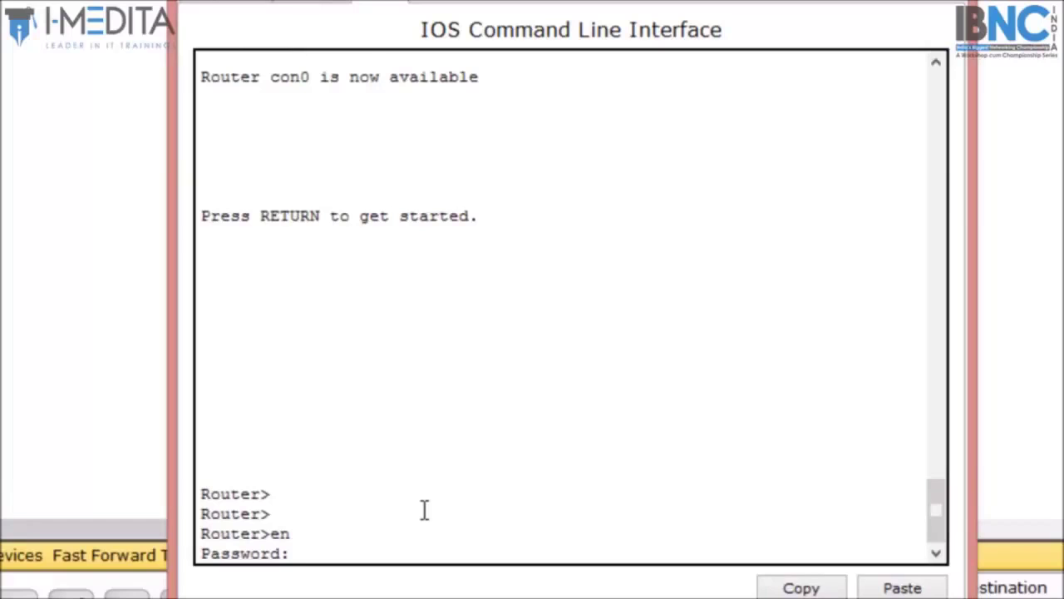
{"action": "key", "text": "Return"}
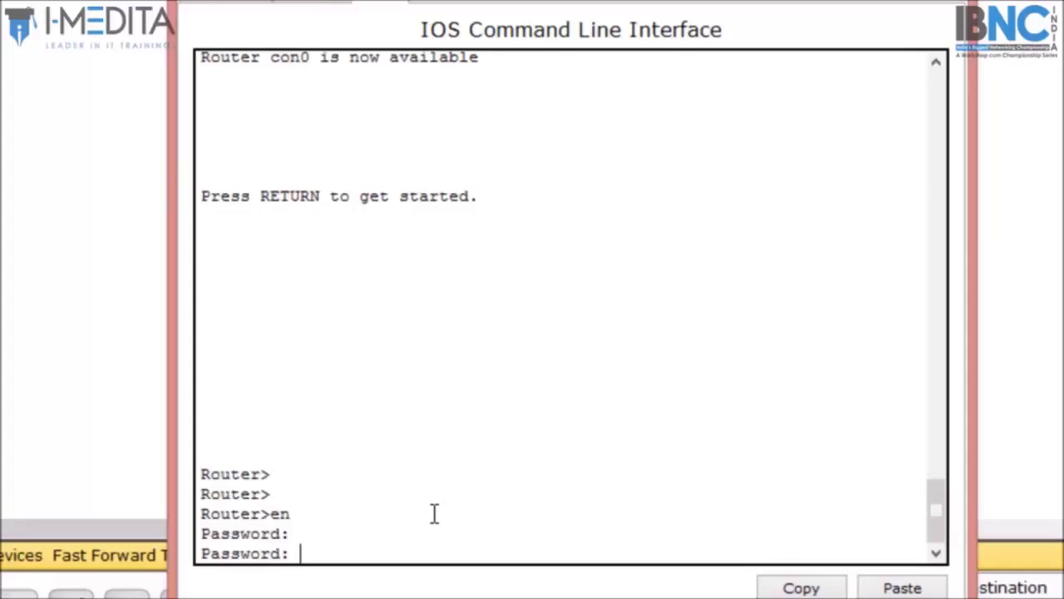
{"action": "key", "text": "Return"}
{"action": "key", "text": "Return"}
{"action": "key", "text": "Return"}
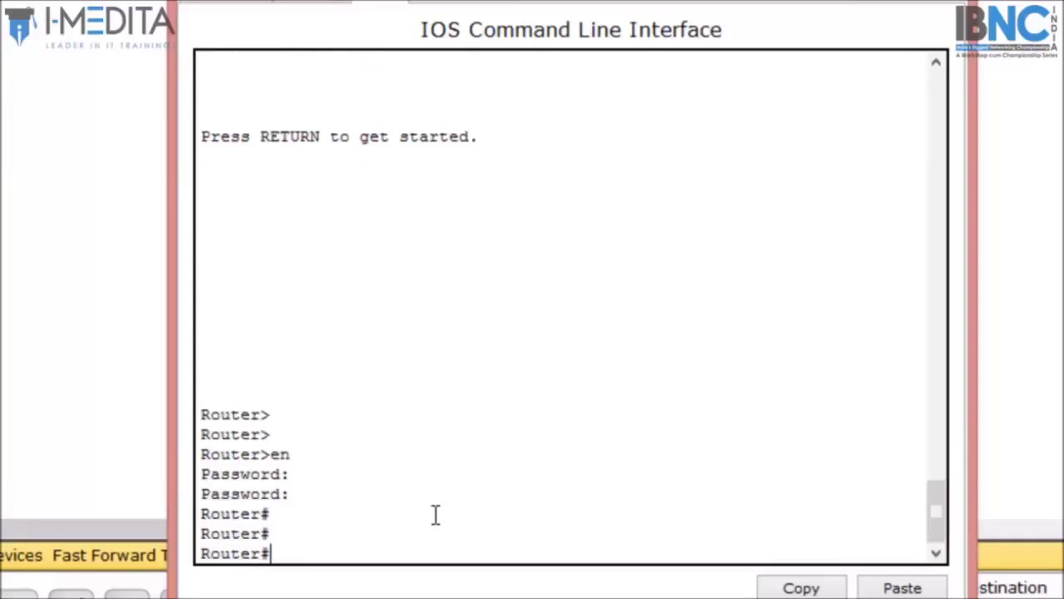
Compare the type 5 secret hash with the plaintext password in sh run, then enter conf t.
{"action": "type", "text": "sh run"}
{"action": "key", "text": "Return"}
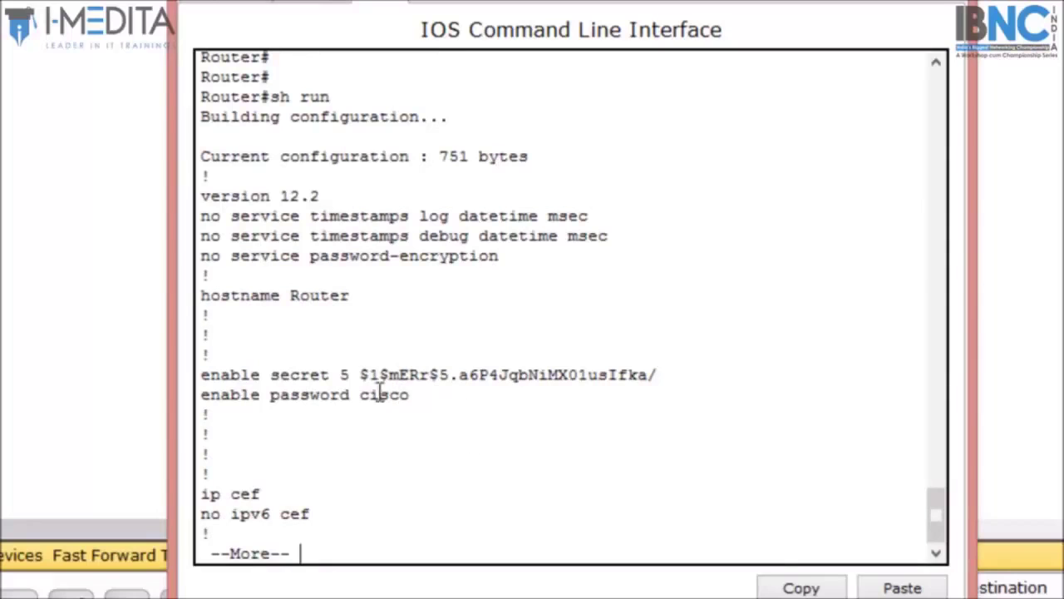
{"action": "left_click_drag", "start_coordinate": [363, 375], "coordinate": [672, 368]}
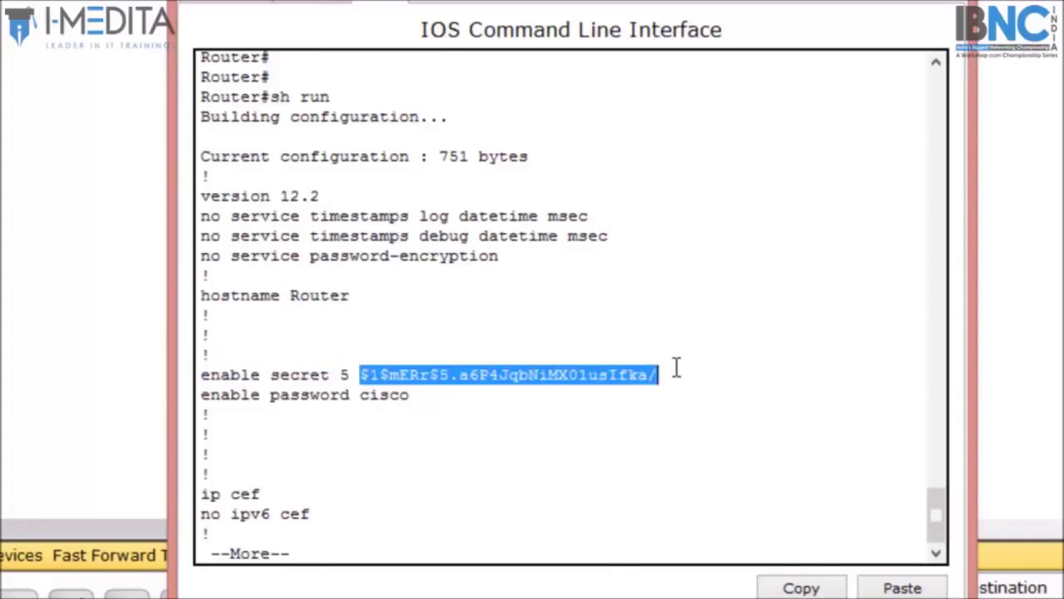
{"action": "left_click", "coordinate": [603, 551]}
{"action": "key", "text": "Return"}
{"action": "key", "text": "Return"}
{"action": "key", "text": "Return"}
{"action": "key", "text": "q"}
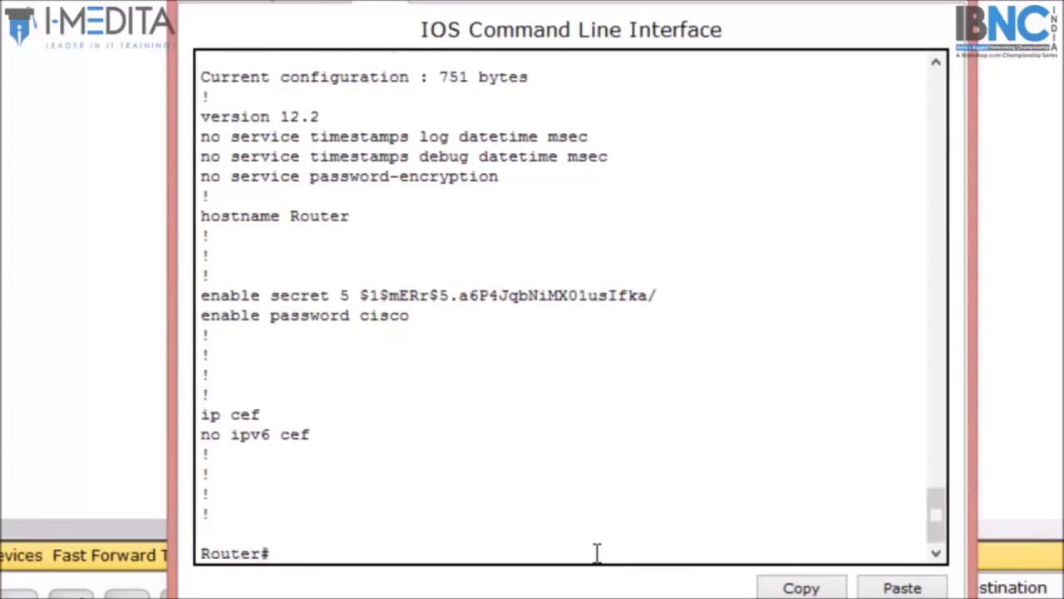
{"action": "left_click_drag", "start_coordinate": [417, 317], "coordinate": [273, 314]}
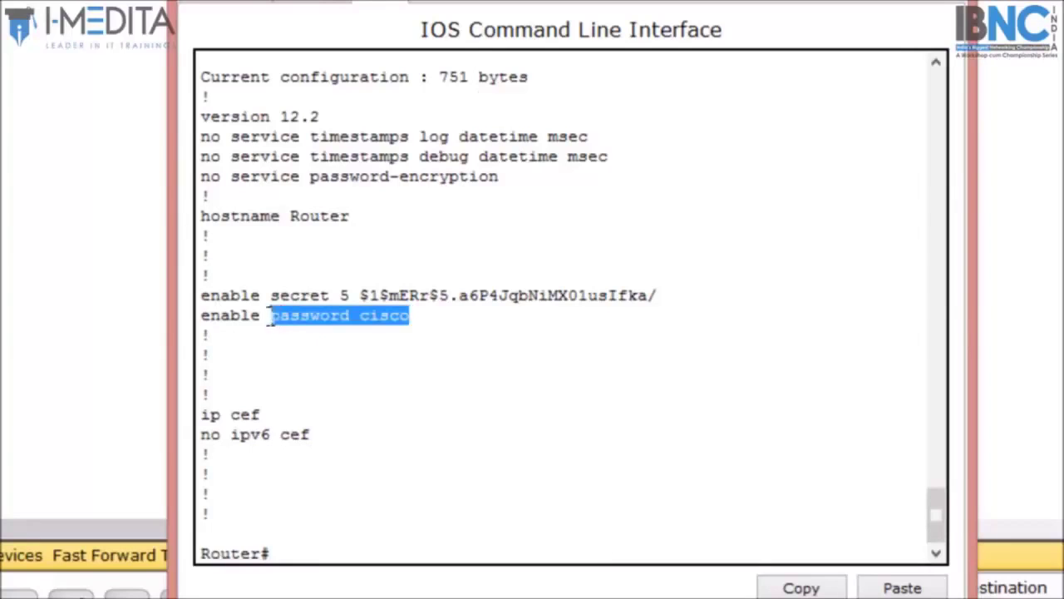
{"action": "left_click", "coordinate": [288, 315]}
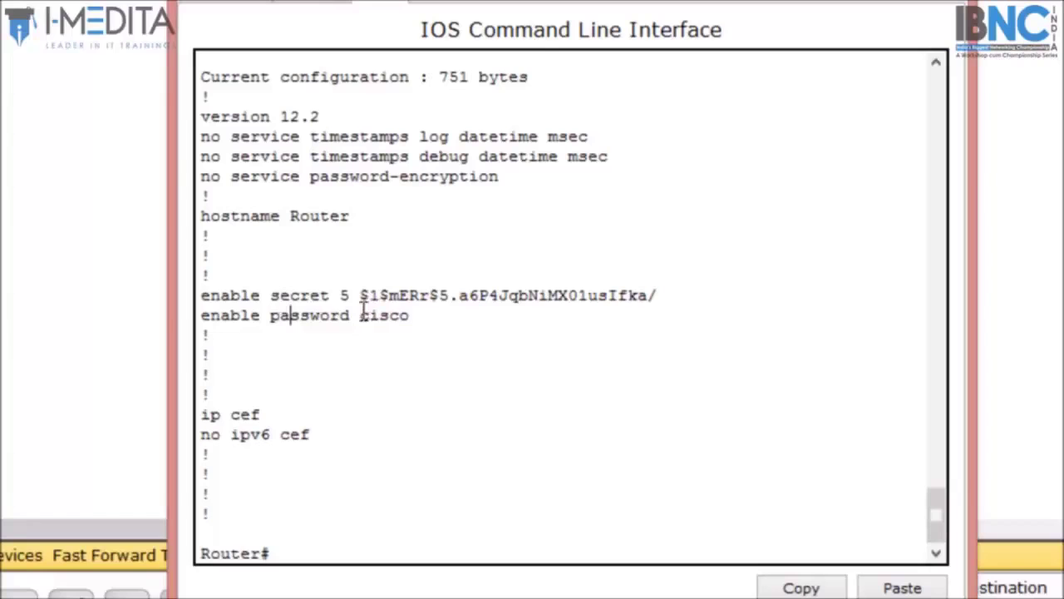
{"action": "left_click_drag", "start_coordinate": [362, 314], "coordinate": [416, 313]}
{"action": "left_click", "coordinate": [425, 534]}
{"action": "type", "text": "conf t"}
{"action": "key", "text": "Return"}
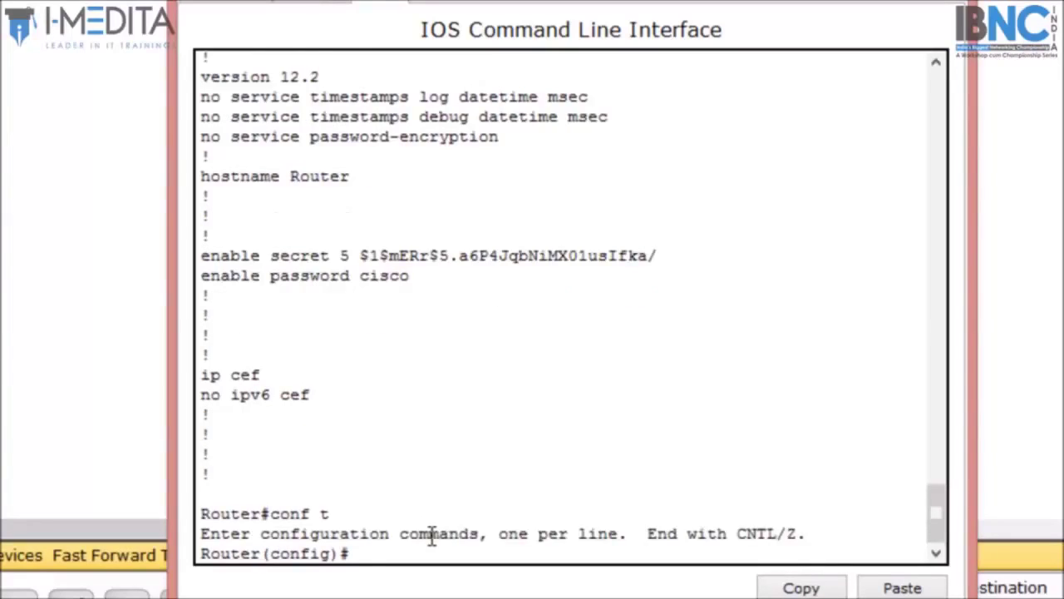
{"action": "key", "text": "Return"}
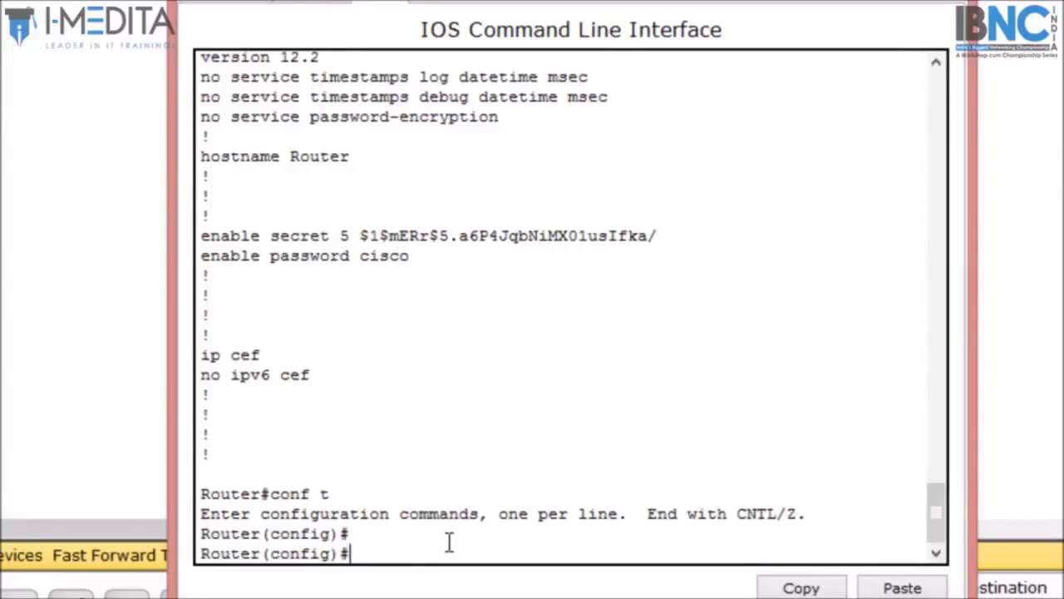
{"action": "left_click_drag", "start_coordinate": [498, 29], "coordinate": [481, 0]}
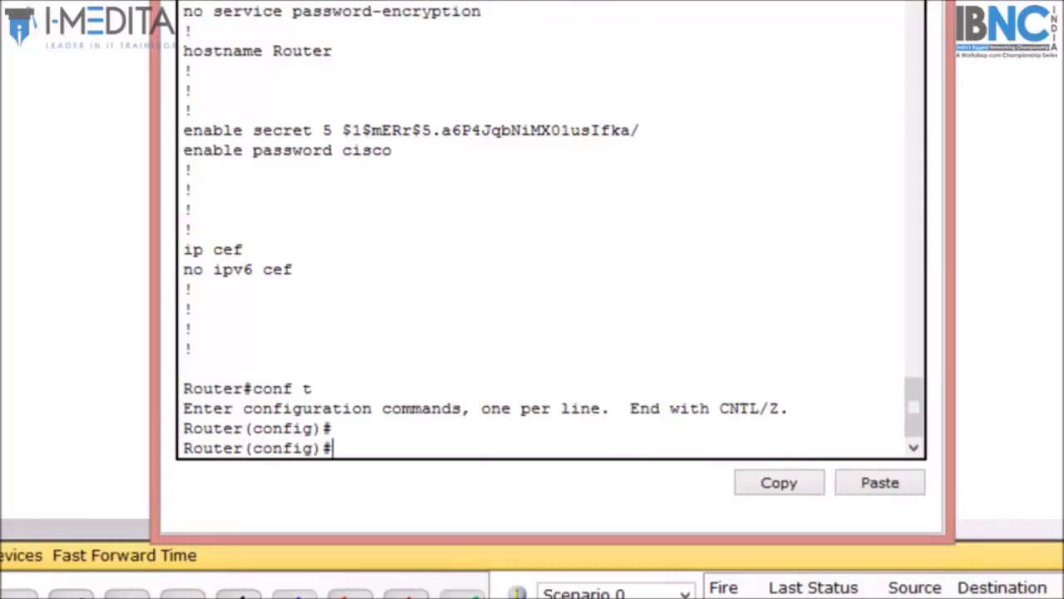
Enter line console 0 and set a console line password.
{"action": "left_click_drag", "start_coordinate": [481, 0], "coordinate": [551, 0]}
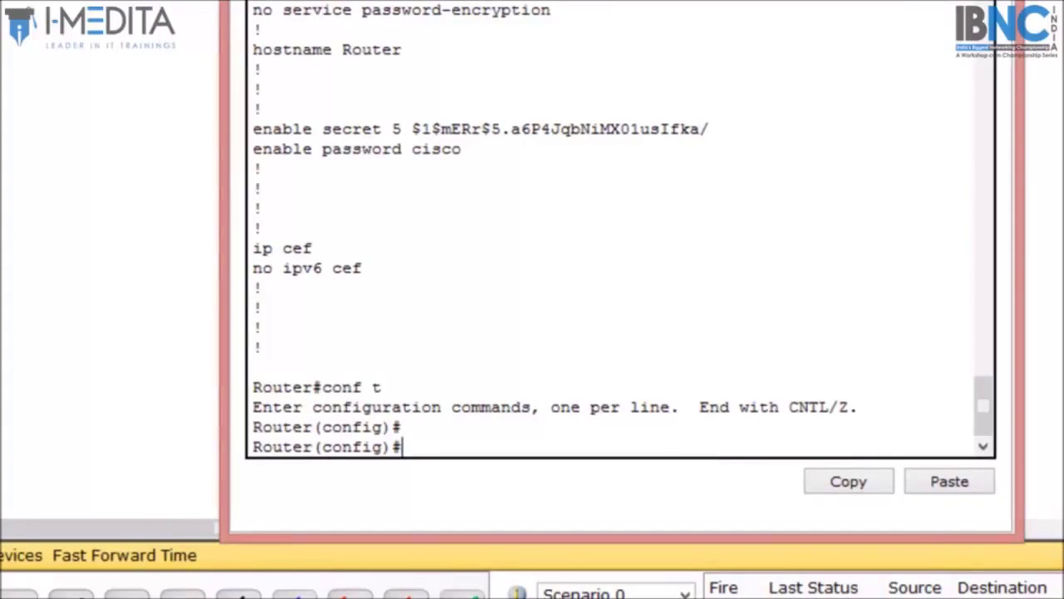
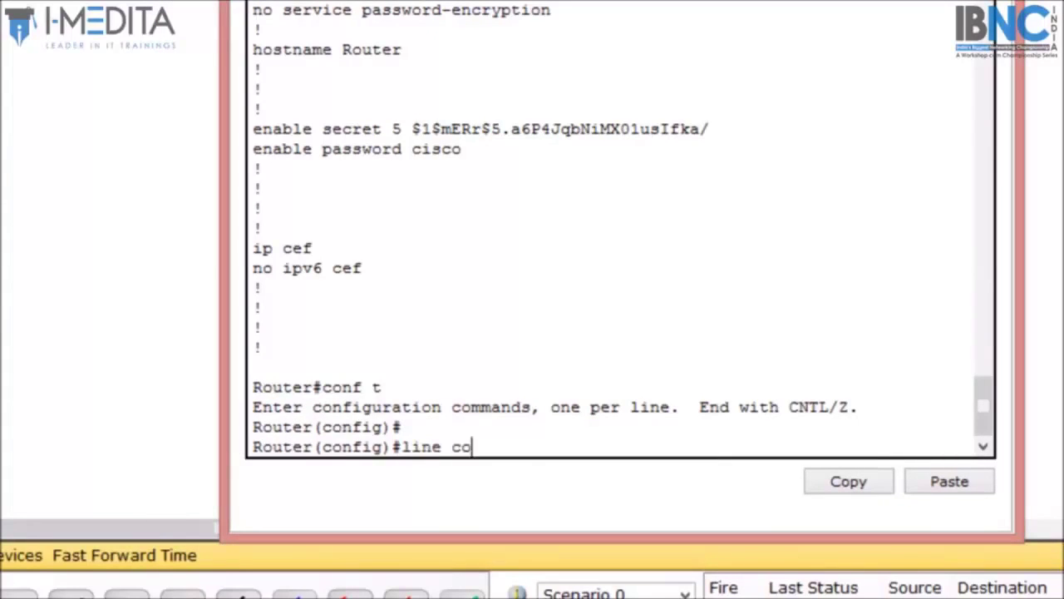
{"action": "key", "text": "Tab"}
{"action": "key", "text": "Return"}
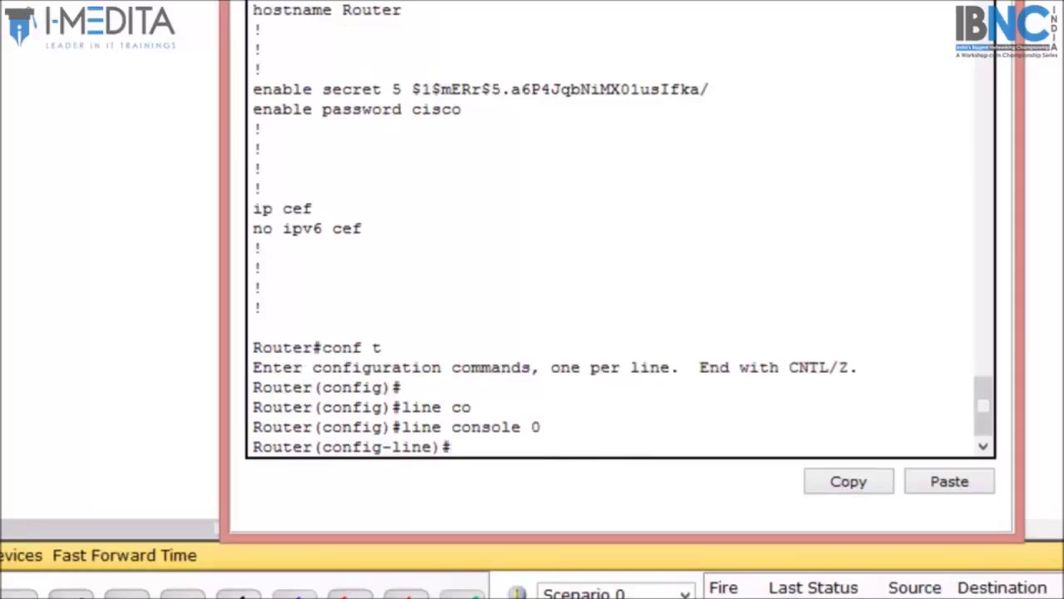
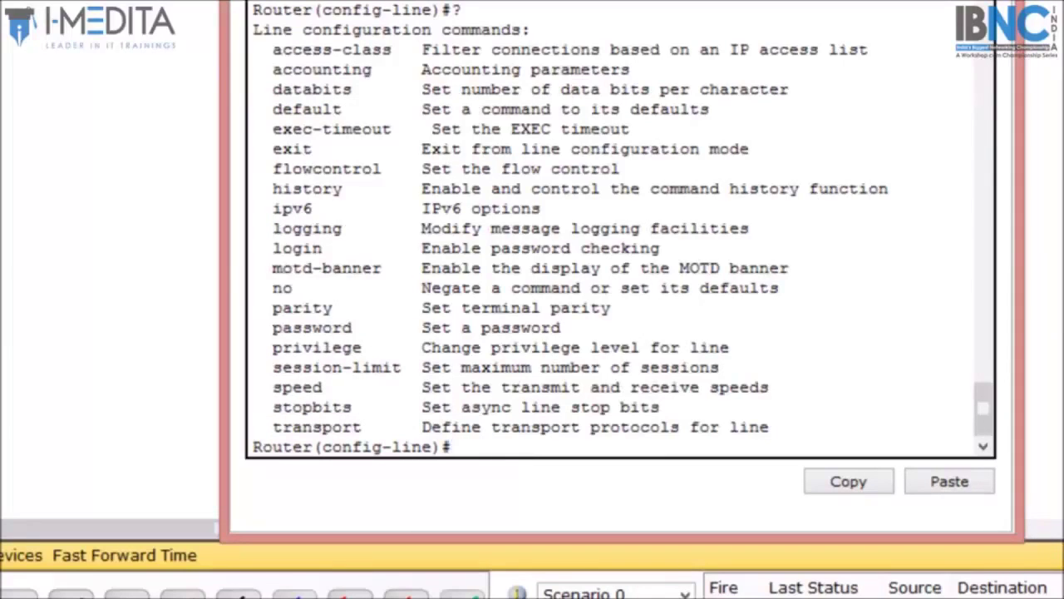
{"action": "key", "text": "Tab"}
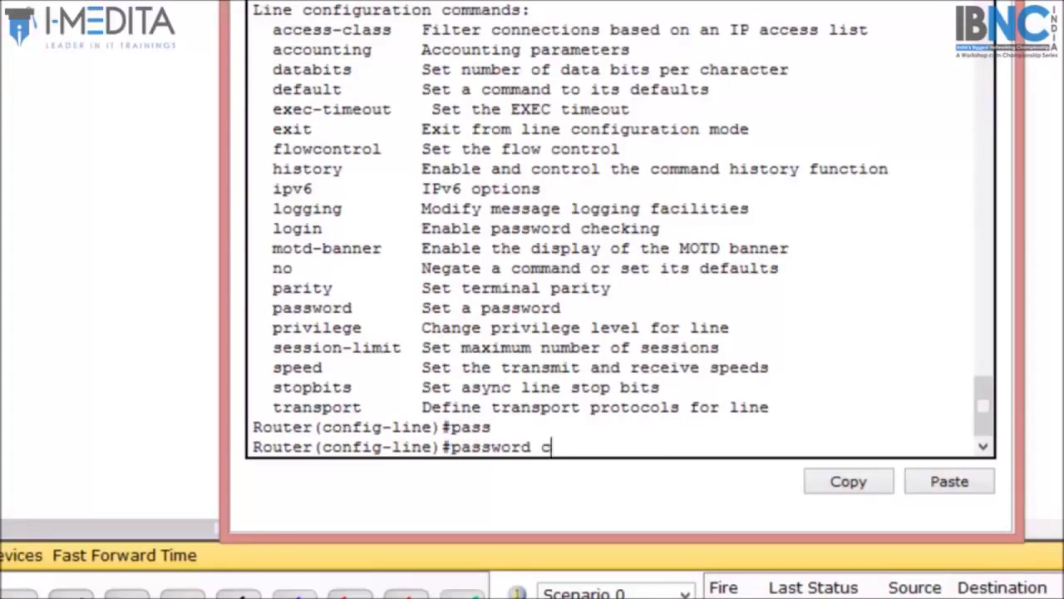
{"action": "key", "text": "Return"}
Enable login checking on console line 0.
{"action": "type", "text": "line)#l"}
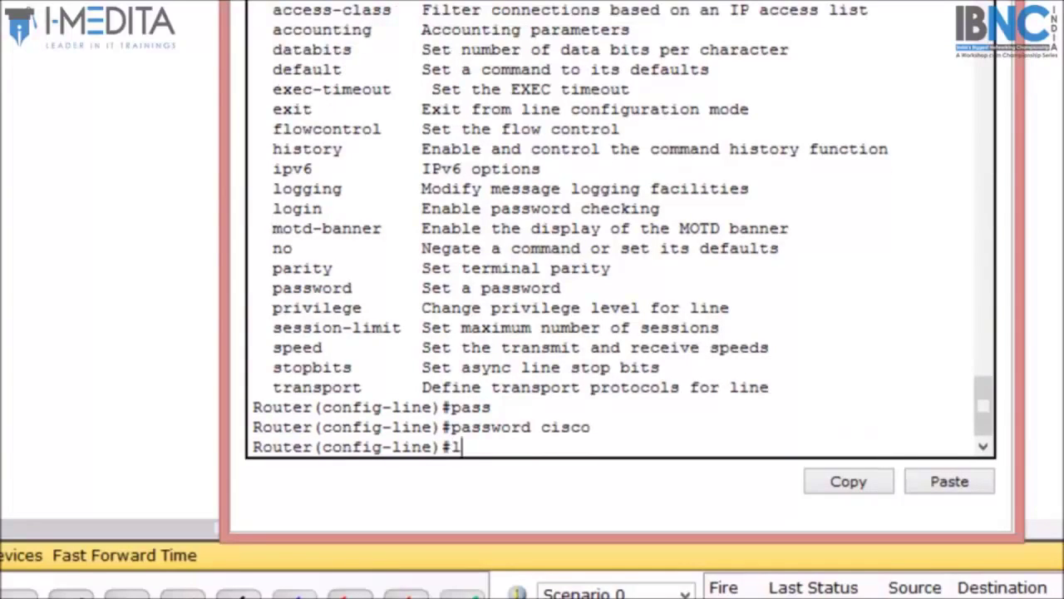
{"action": "type", "text": "o"}
{"action": "key", "text": "Tab"}
{"action": "type", "text": "g"}
{"action": "key", "text": "Tab"}
{"action": "type", "text": "in"}
{"action": "key", "text": "Tab"}
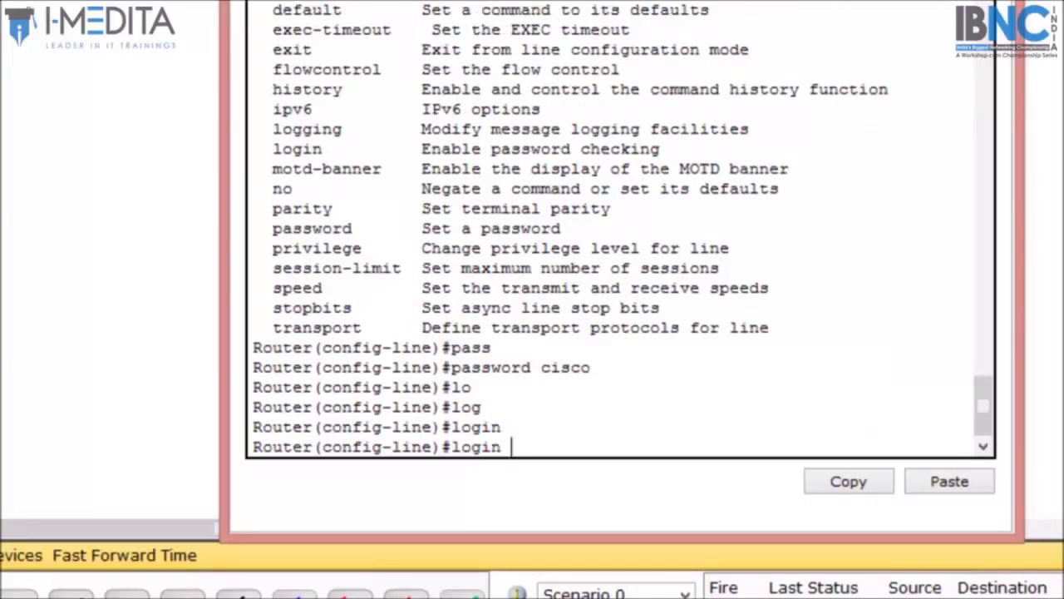
{"action": "key", "text": "Return"}
{"action": "key", "text": "Return"}
{"action": "key", "text": "Return"}
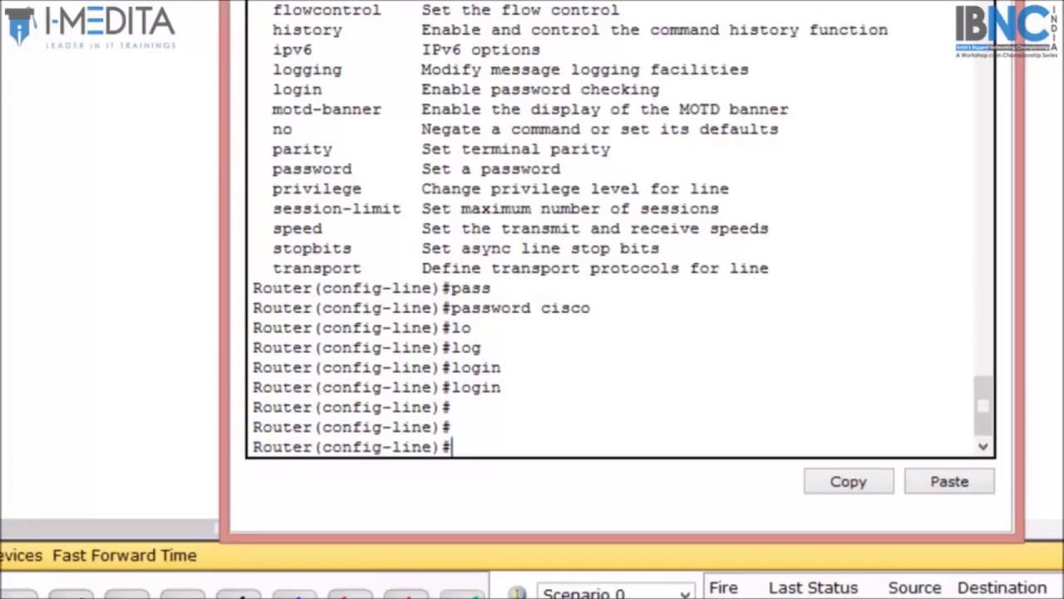
{"action": "type", "text": "ine vty"}
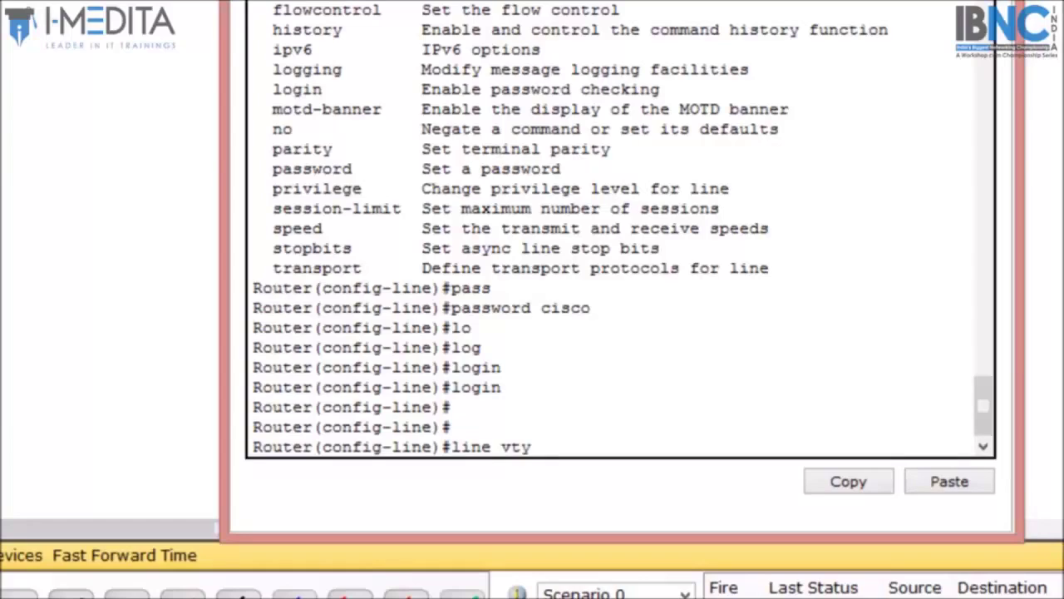
{"action": "type", "text": " ?"}
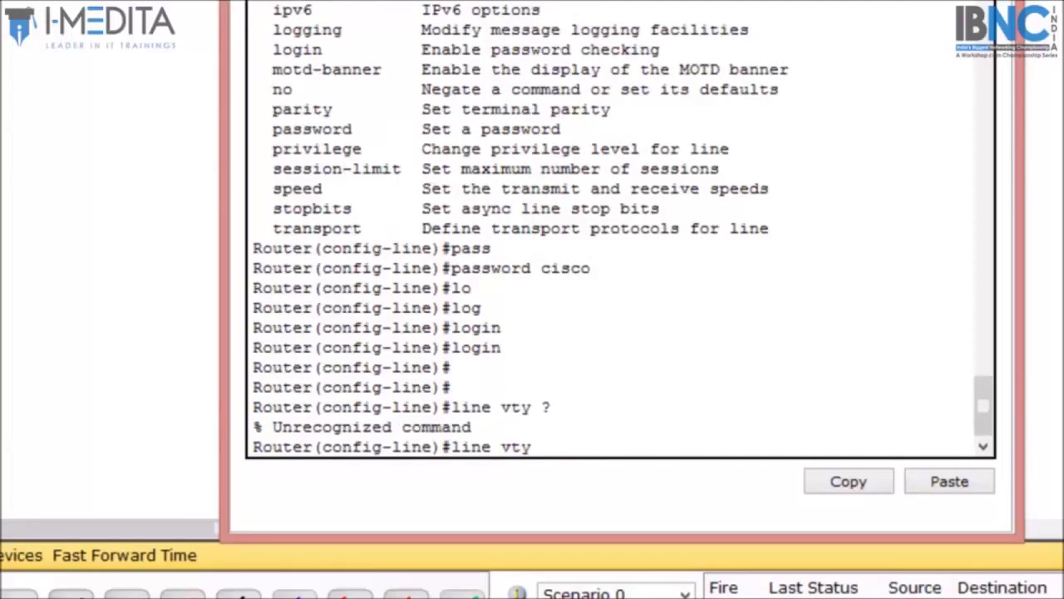
Leave console line mode and enter configuration for line vty 0 4.
{"action": "key", "text": "BackSpace"}
{"action": "key", "text": "BackSpace"}
{"action": "key", "text": "BackSpace"}
{"action": "key", "text": "BackSpace"}
{"action": "key", "text": "BackSpace"}
{"action": "key", "text": "BackSpace"}
{"action": "key", "text": "BackSpace"}
{"action": "key", "text": "BackSpace"}
{"action": "key", "text": "BackSpace"}
{"action": "type", "text": "exit"}
{"action": "key", "text": "Return"}
{"action": "key", "text": "Return"}
{"action": "key", "text": "Return"}
{"action": "type", "text": "line"}
{"action": "key", "text": "Tab"}
{"action": "type", "text": "vty"}
{"action": "key", "text": "Tab"}
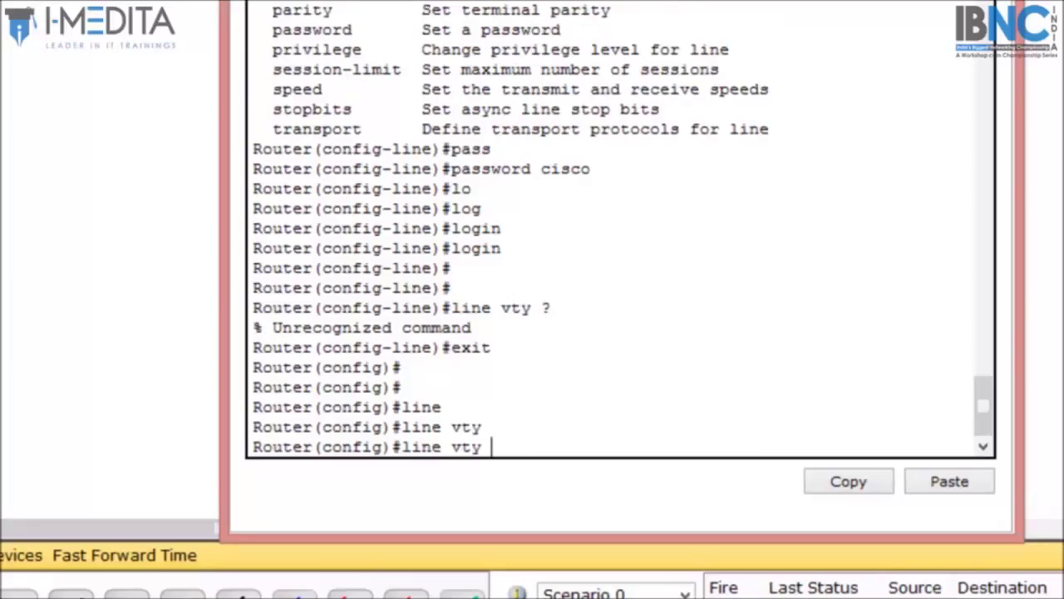
{"action": "type", "text": "?"}
{"action": "type", "text": "0 "}
{"action": "type", "text": "4"}
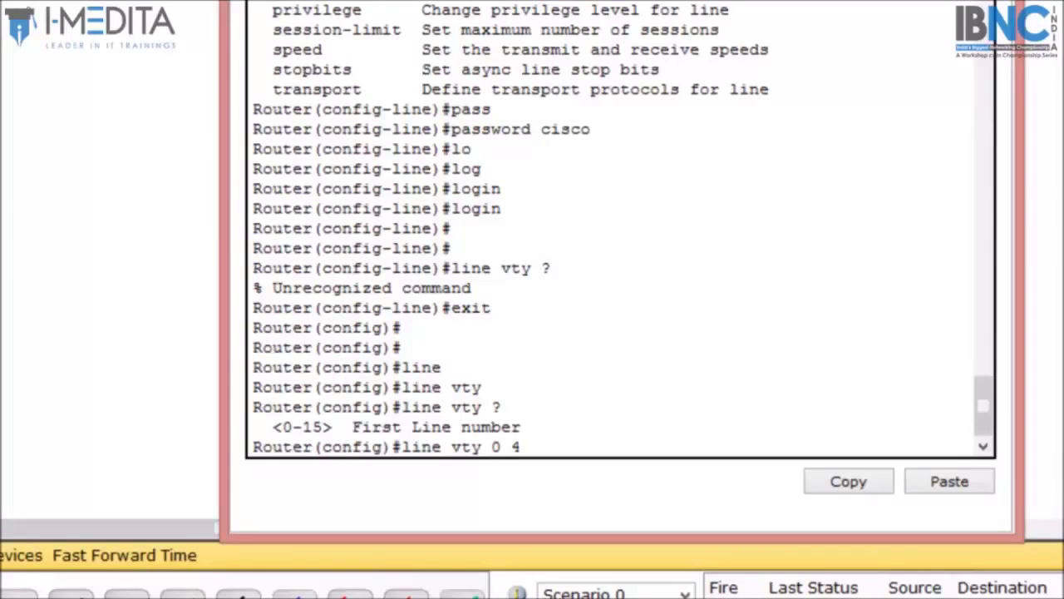
{"action": "key", "text": "Return"}
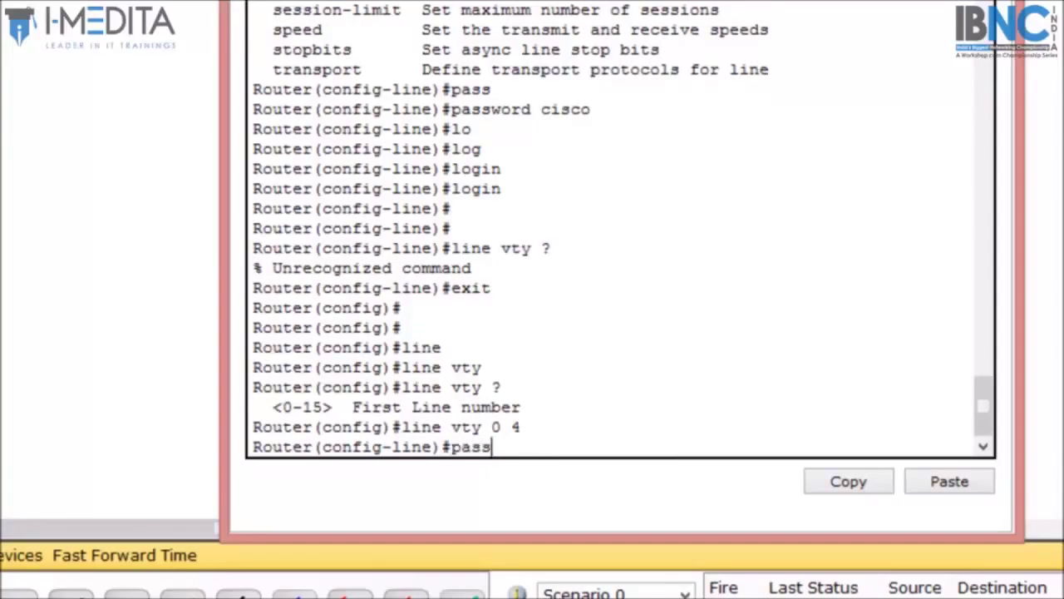
Set a VTY line password and require login on lines 0 to 4.
{"action": "key", "text": "Tab"}
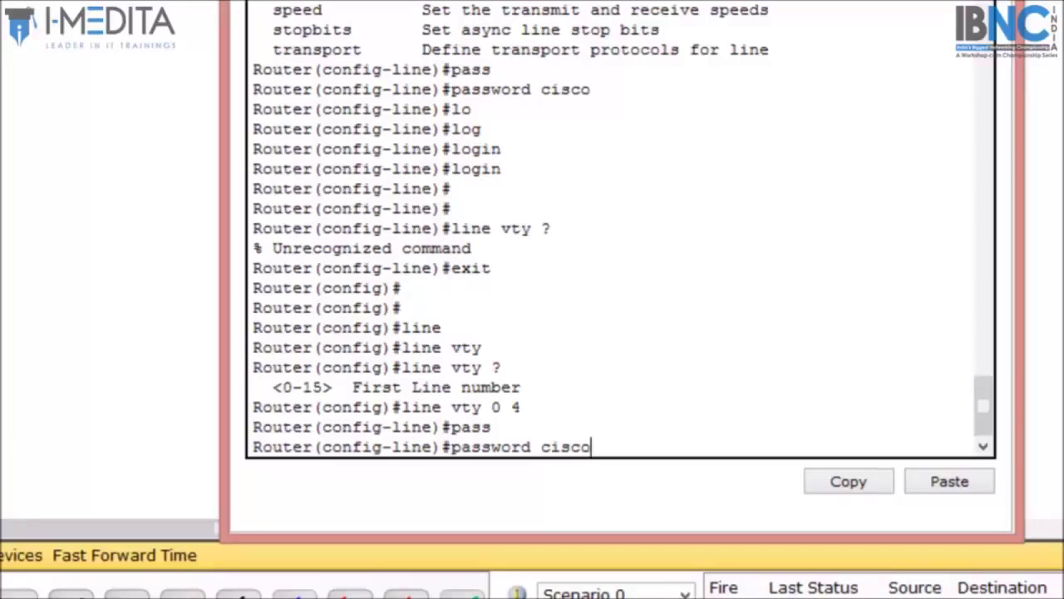
{"action": "key", "text": "Return"}
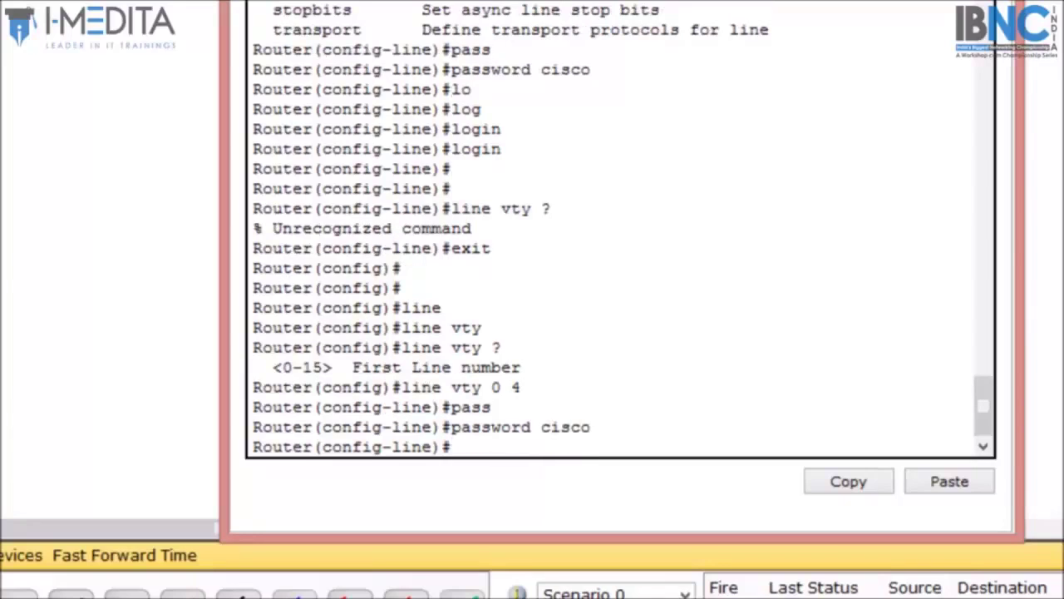
{"action": "key", "text": "Return"}
{"action": "key", "text": "Return"}
{"action": "key", "text": "Return"}
{"action": "key", "text": "Return"}
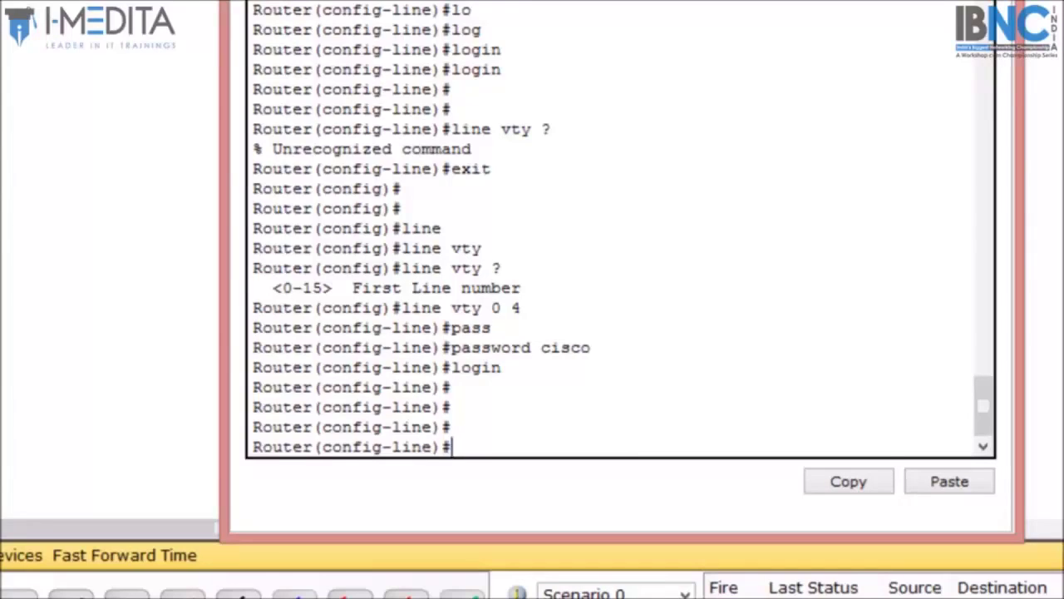
Leave line mode and rename the router to R1 with hostname R1.
{"action": "type", "text": "ho"}
{"action": "key", "text": "BackSpace"}
{"action": "key", "text": "BackSpace"}
{"action": "type", "text": "exit"}
{"action": "key", "text": "Return"}
{"action": "key", "text": "Return"}
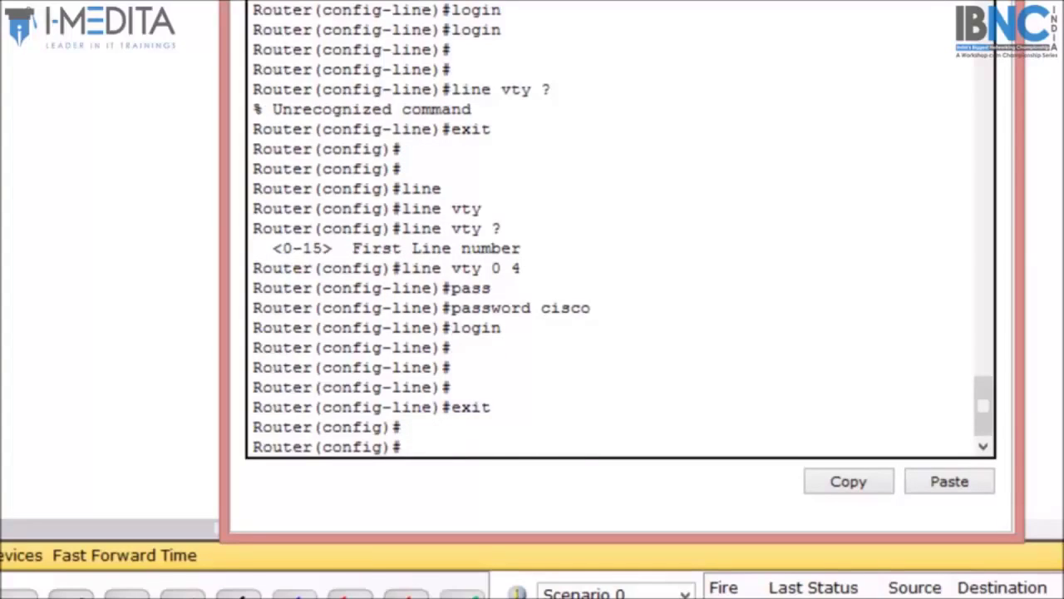
{"action": "type", "text": "host"}
{"action": "key", "text": "Tab"}
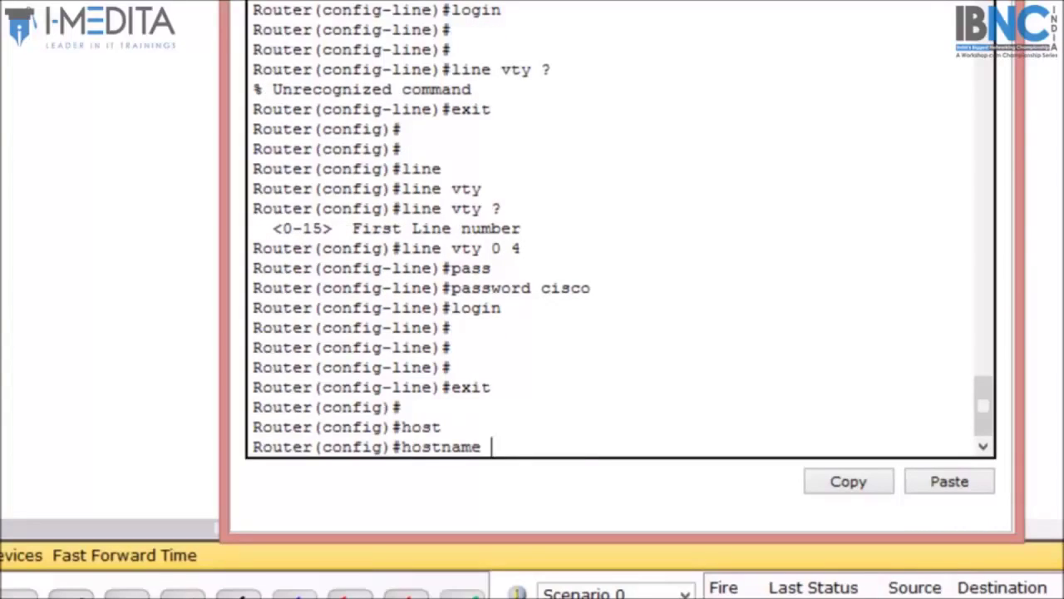
{"action": "type", "text": "R1"}
{"action": "key", "text": "Return"}
{"action": "key", "text": "Return"}
{"action": "key", "text": "Return"}
{"action": "key", "text": "Return"}
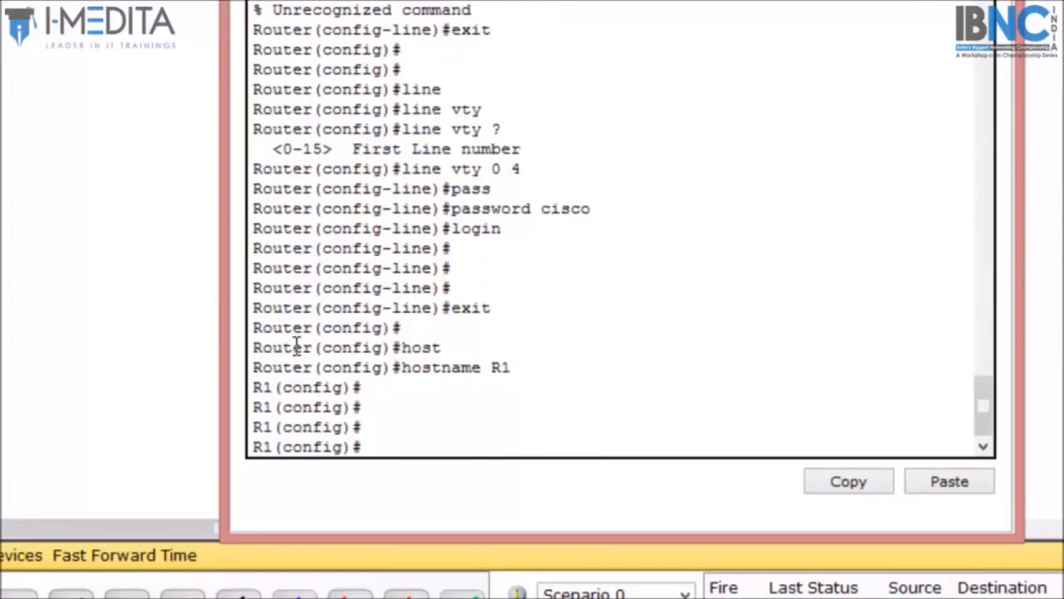
Try a ping query, then exit configuration mode to the R1# prompt.
{"action": "left_click_drag", "start_coordinate": [305, 368], "coordinate": [274, 371]}
{"action": "left_click", "coordinate": [278, 374]}
{"action": "type", "text": "ping "}
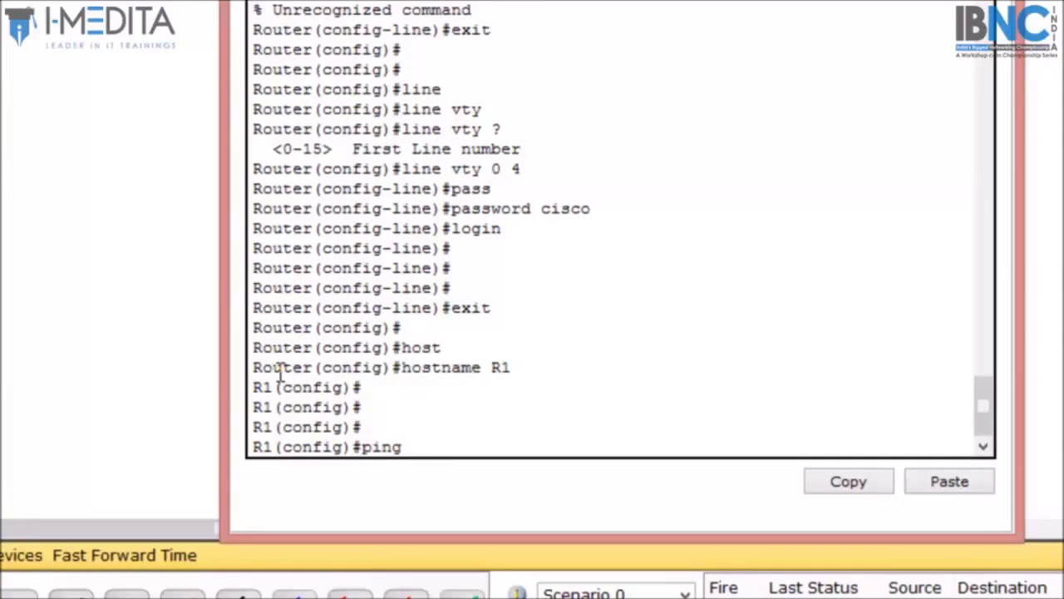
{"action": "type", "text": "?"}
{"action": "key", "text": "BackSpace"}
{"action": "key", "text": "BackSpace"}
{"action": "key", "text": "BackSpace"}
{"action": "key", "text": "BackSpace"}
{"action": "key", "text": "BackSpace"}
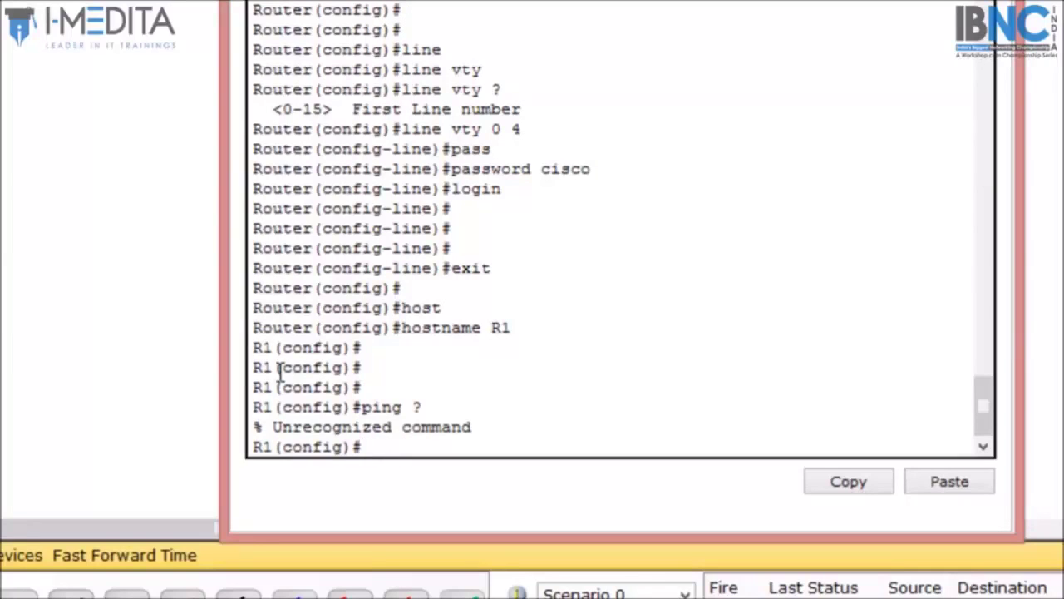
{"action": "type", "text": "exit"}
{"action": "key", "text": "Return"}
{"action": "key", "text": "Return"}
{"action": "key", "text": "Return"}
{"action": "key", "text": "Return"}
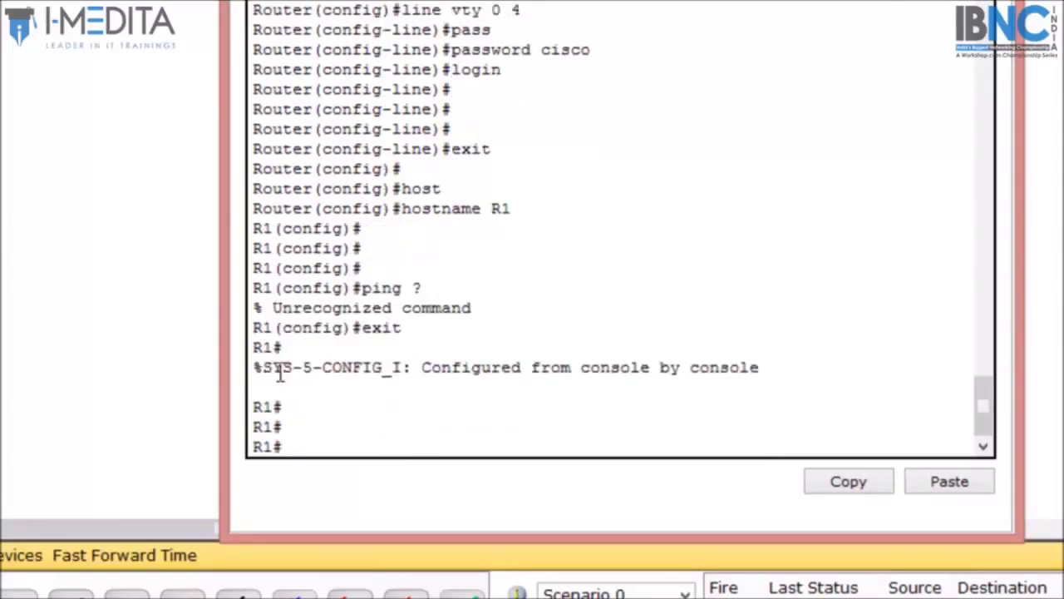
{"action": "key", "text": "Return"}
{"action": "key", "text": "Return"}
Enter conf t on R1 and try the do ping ? and do traceroute commands.
{"action": "type", "text": "conf t"}
{"action": "key", "text": "Return"}
{"action": "key", "text": "Return"}
{"action": "key", "text": "Return"}
{"action": "key", "text": "Return"}
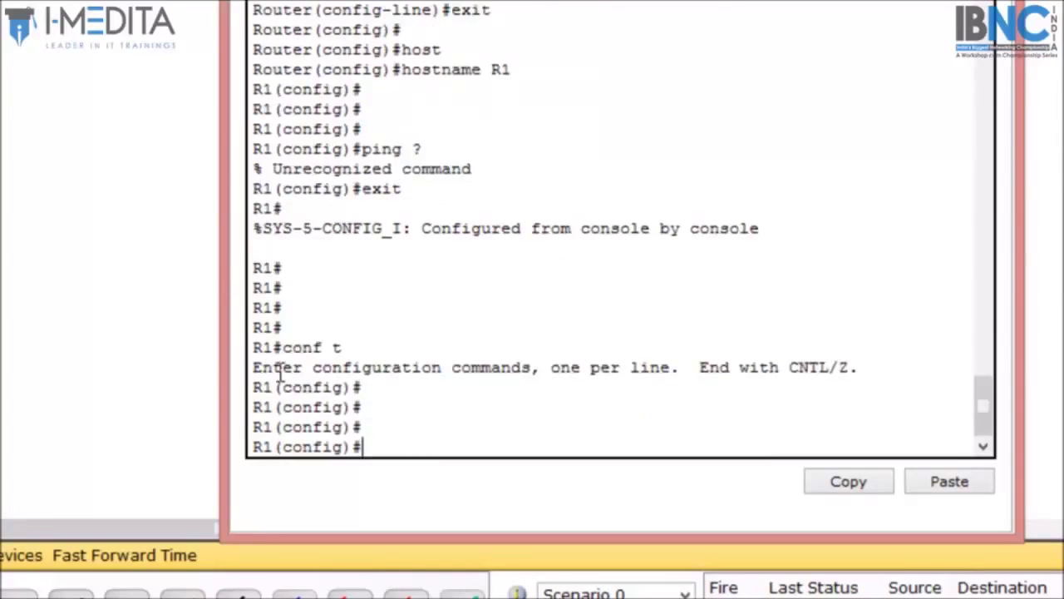
{"action": "type", "text": "do ping"}
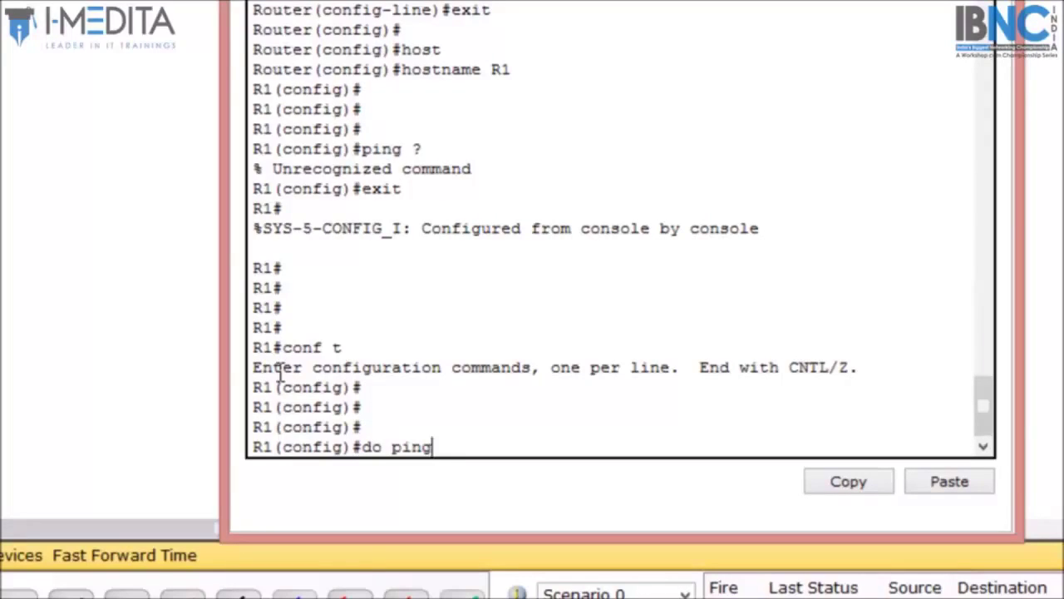
{"action": "type", "text": " ?"}
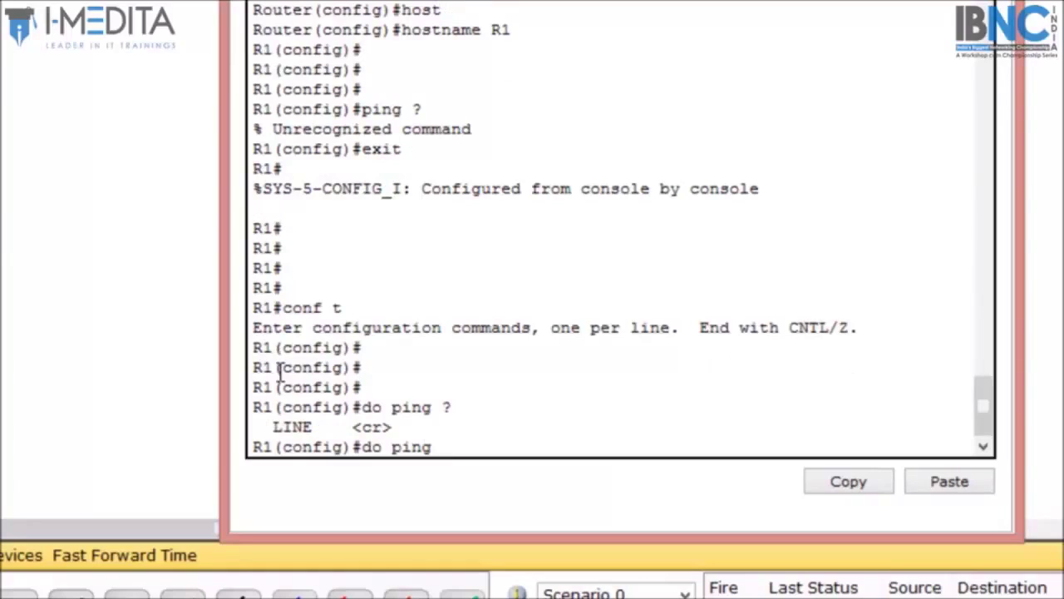
{"action": "key", "text": "ctrl+u"}
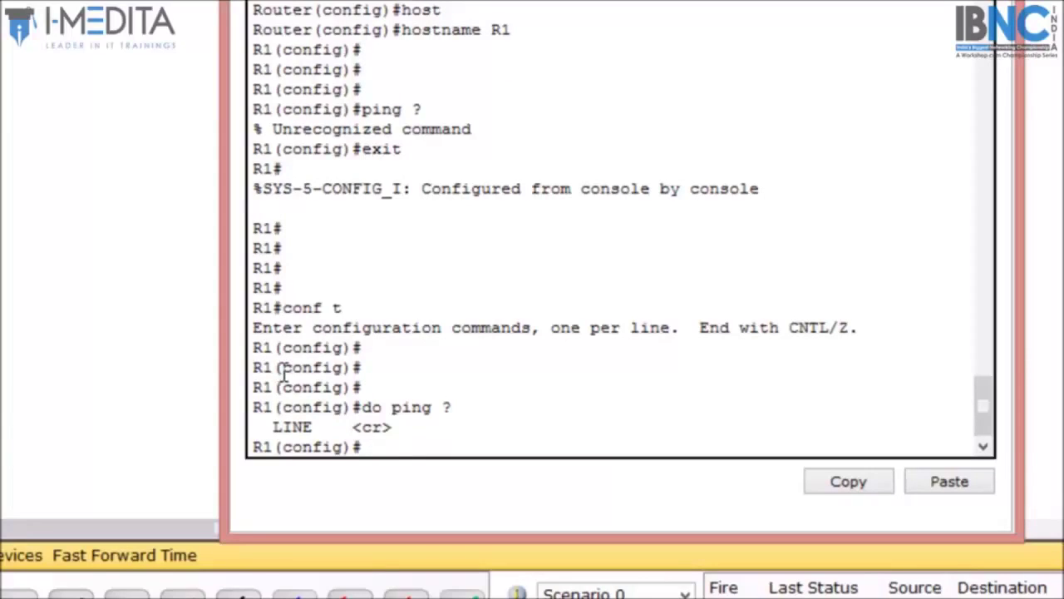
{"action": "type", "text": "traceroute"}
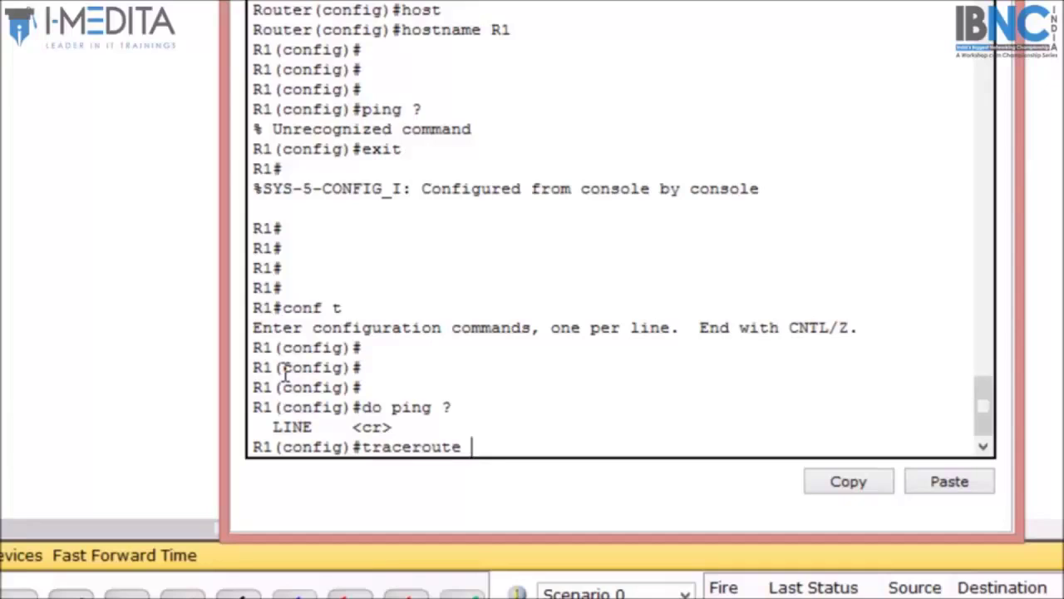
{"action": "key", "text": "ctrl+a"}
{"action": "type", "text": "do"}
{"action": "key", "text": "BackSpace"}
{"action": "key", "text": "BackSpace"}
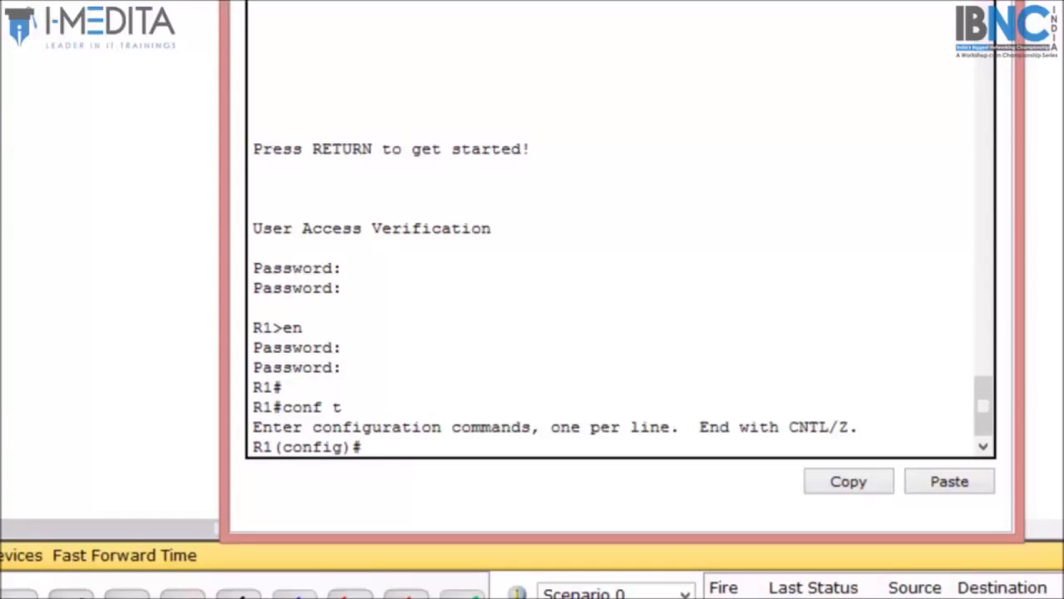
Exit configuration and end the console session, then start a new session.
{"action": "type", "text": "exit"}
{"action": "key", "text": "Return"}
{"action": "key", "text": "Return"}
{"action": "key", "text": "Return"}
{"action": "key", "text": "Return"}
{"action": "key", "text": "Return"}
{"action": "type", "text": "exit"}
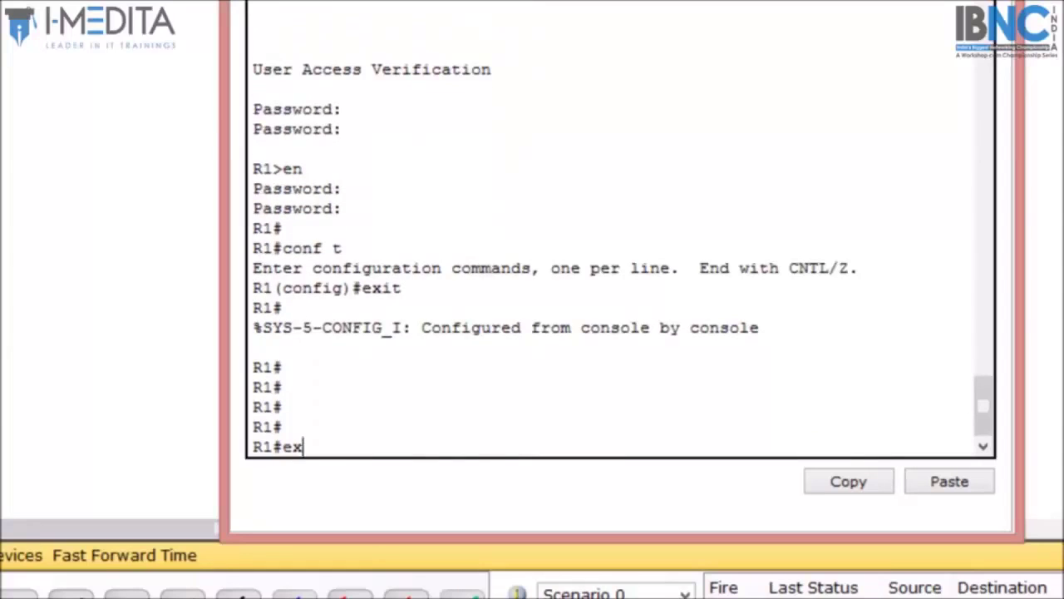
{"action": "key", "text": "Return"}
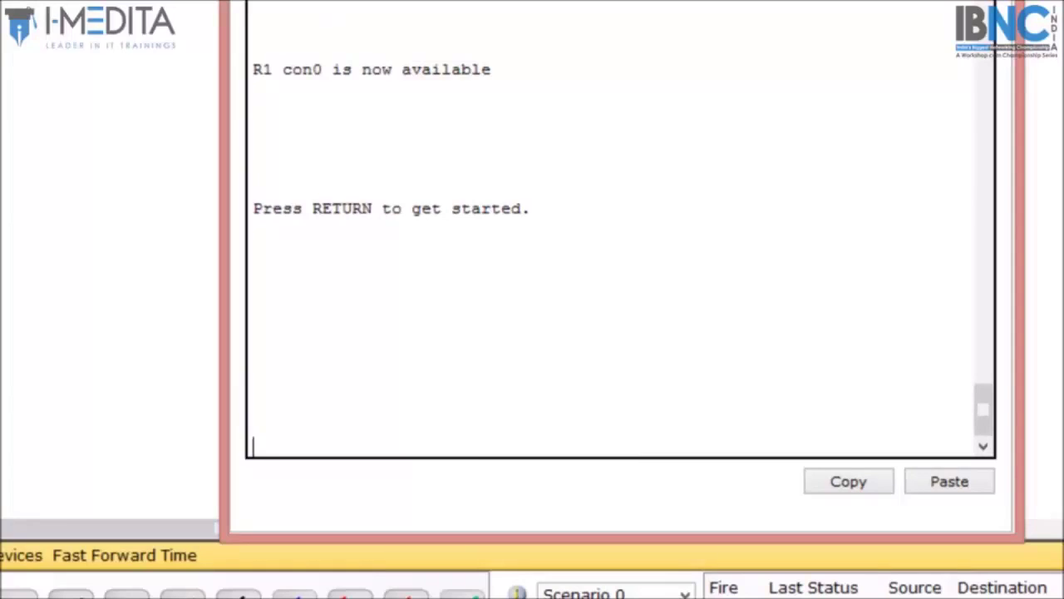
{"action": "key", "text": "Return"}
{"action": "key", "text": "Return"}
{"action": "key", "text": "Return"}
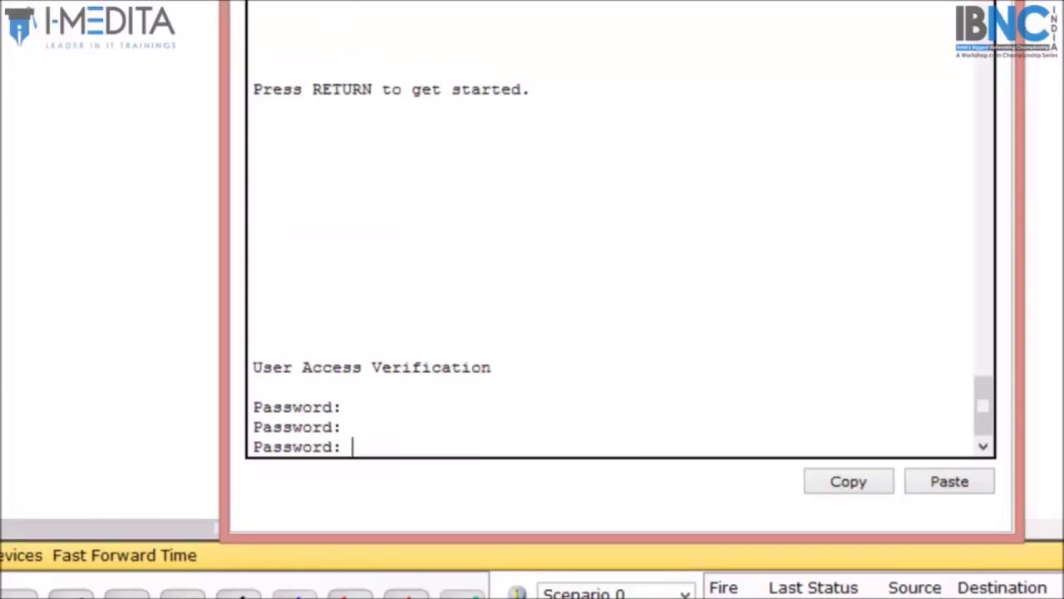
{"action": "key", "text": "Return"}
{"action": "key", "text": "Return"}
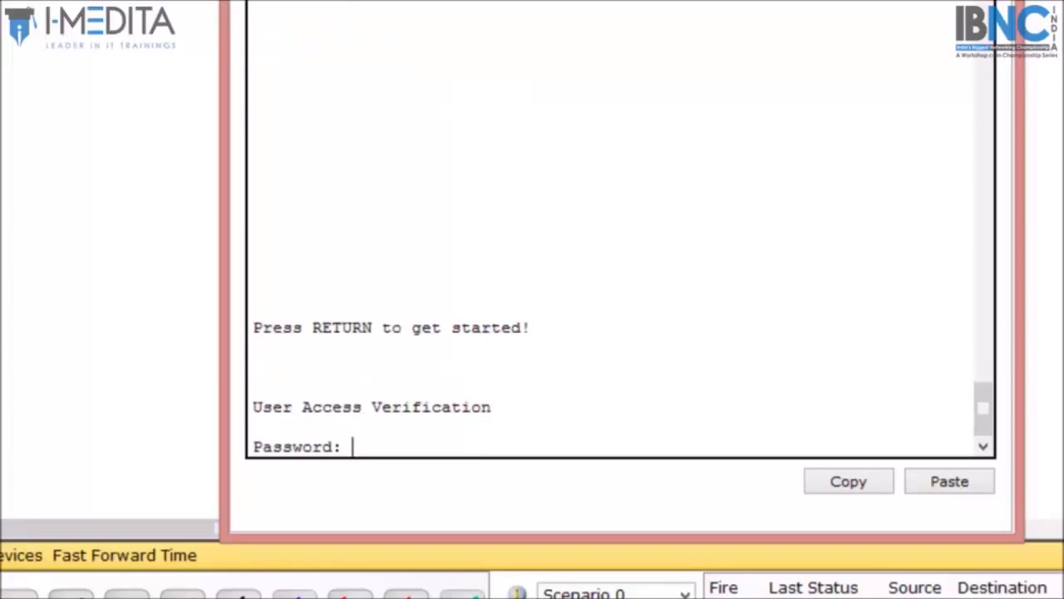
Pass the console and enable password prompts, then enter global configuration with conf t.
{"action": "key", "text": "Return"}
{"action": "type", "text": "en"}
{"action": "key", "text": "Return"}
{"action": "key", "text": "Return"}
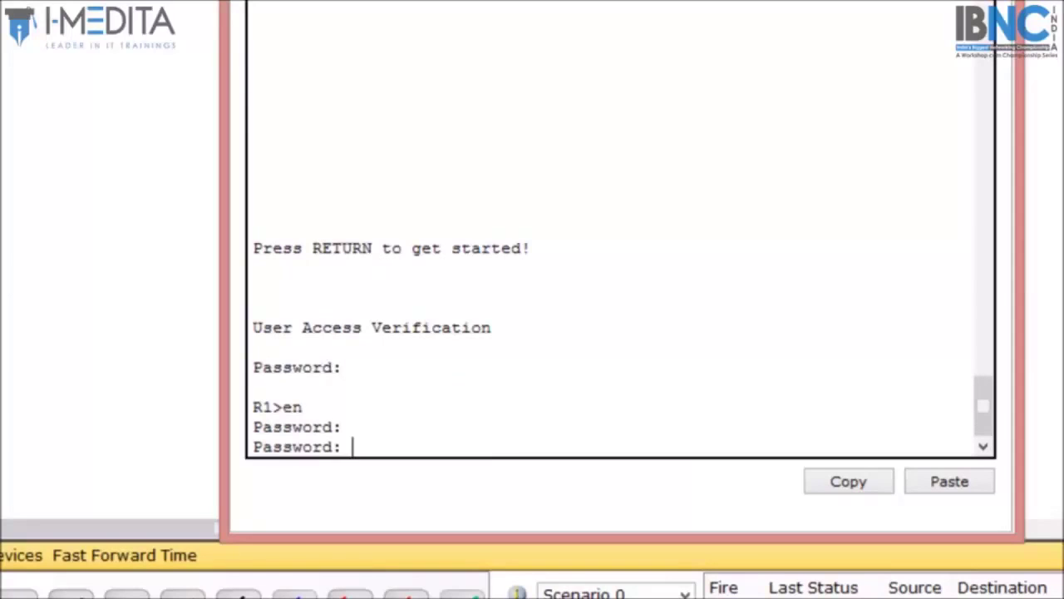
{"action": "key", "text": "Return"}
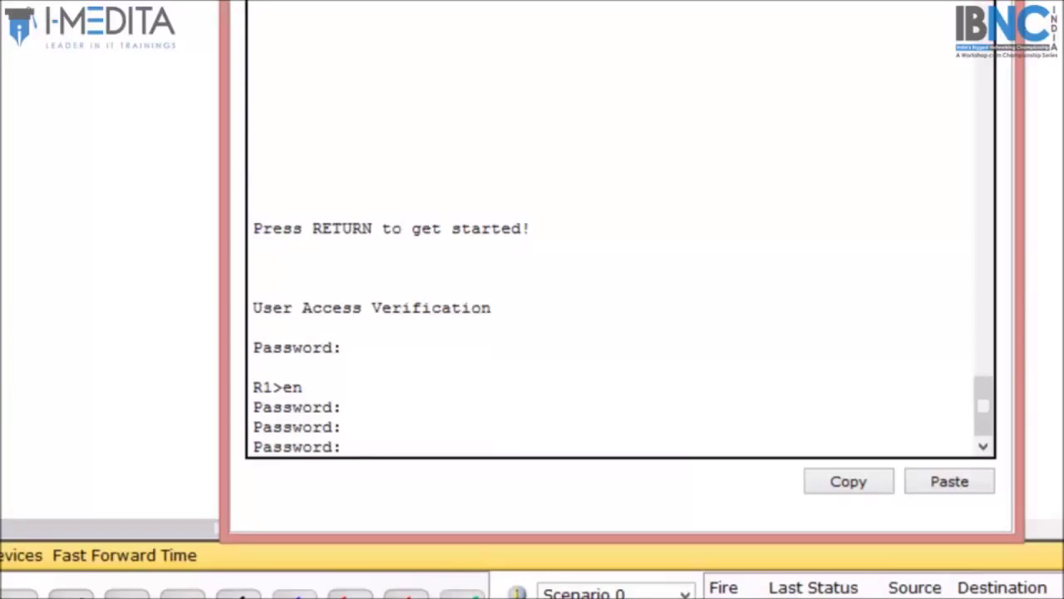
{"action": "key", "text": "Return"}
{"action": "type", "text": "conf t"}
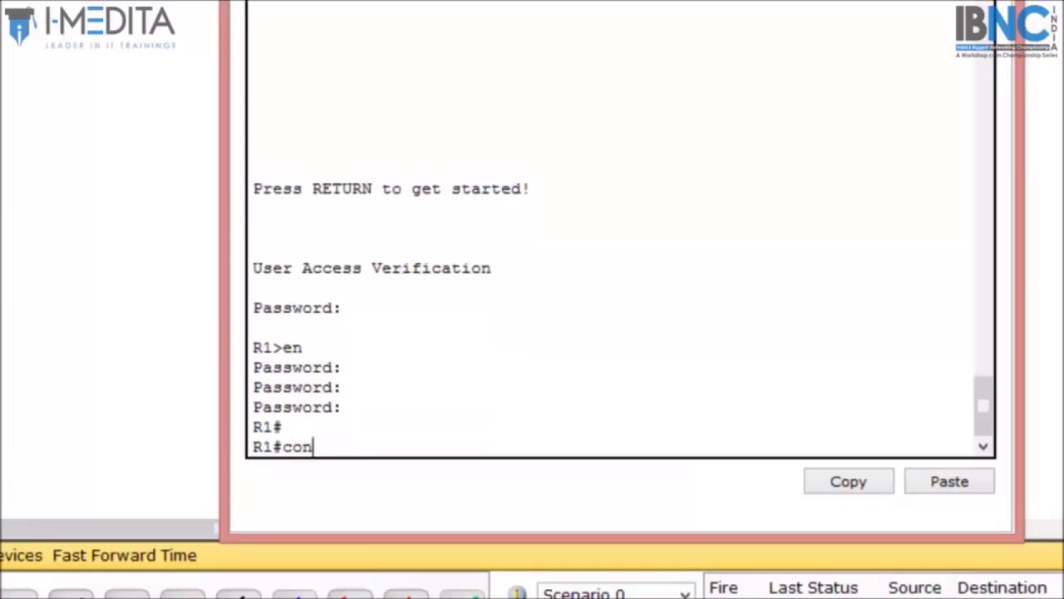
{"action": "key", "text": "Return"}
{"action": "key", "text": "Return"}
{"action": "key", "text": "Return"}
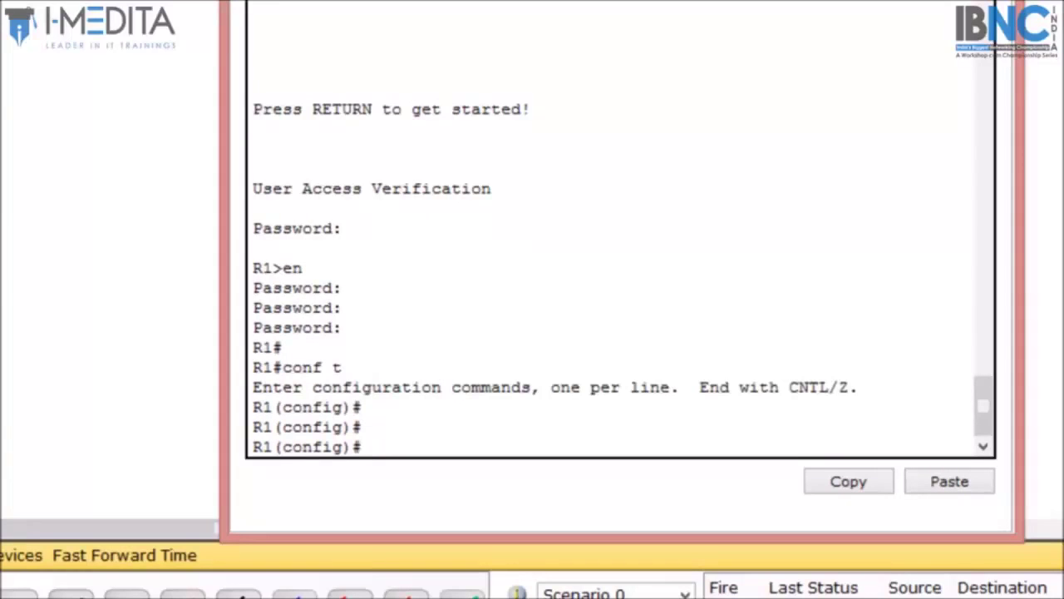
Set exec-timeout 10 on line console 0 so idle sessions end after 10 minutes.
{"action": "type", "text": "line cons"}
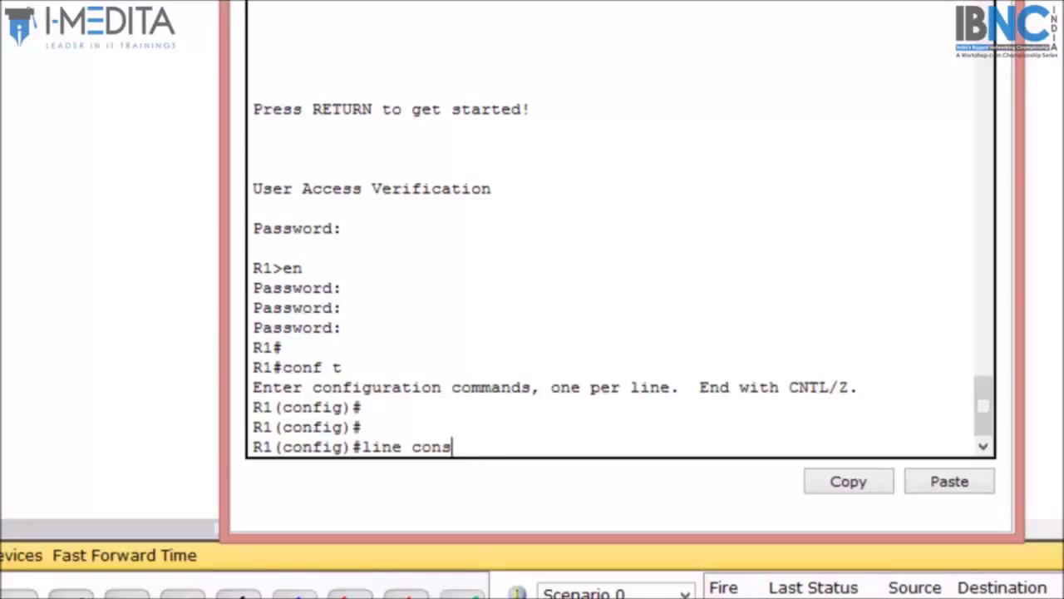
{"action": "type", "text": "ole 0"}
{"action": "key", "text": "Return"}
{"action": "key", "text": "Return"}
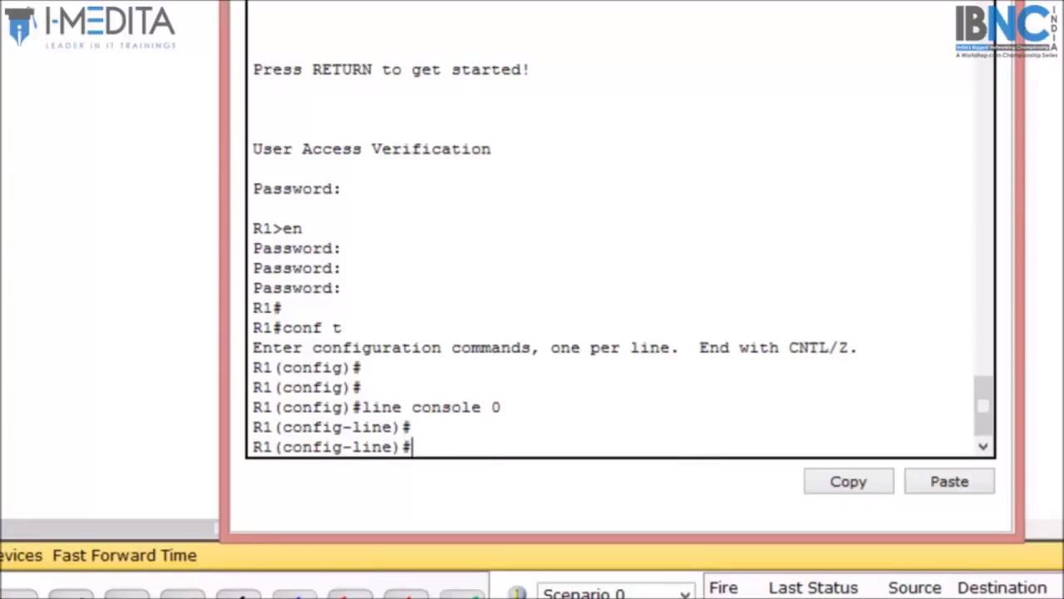
{"action": "type", "text": "exec ti"}
{"action": "key", "text": "Tab"}
{"action": "type", "text": "m"}
{"action": "key", "text": "Tab"}
{"action": "key", "text": "BackSpace"}
{"action": "key", "text": "BackSpace"}
{"action": "key", "text": "BackSpace"}
{"action": "key", "text": "BackSpace"}
{"action": "key", "text": "Tab"}
{"action": "type", "text": "-timeout "}
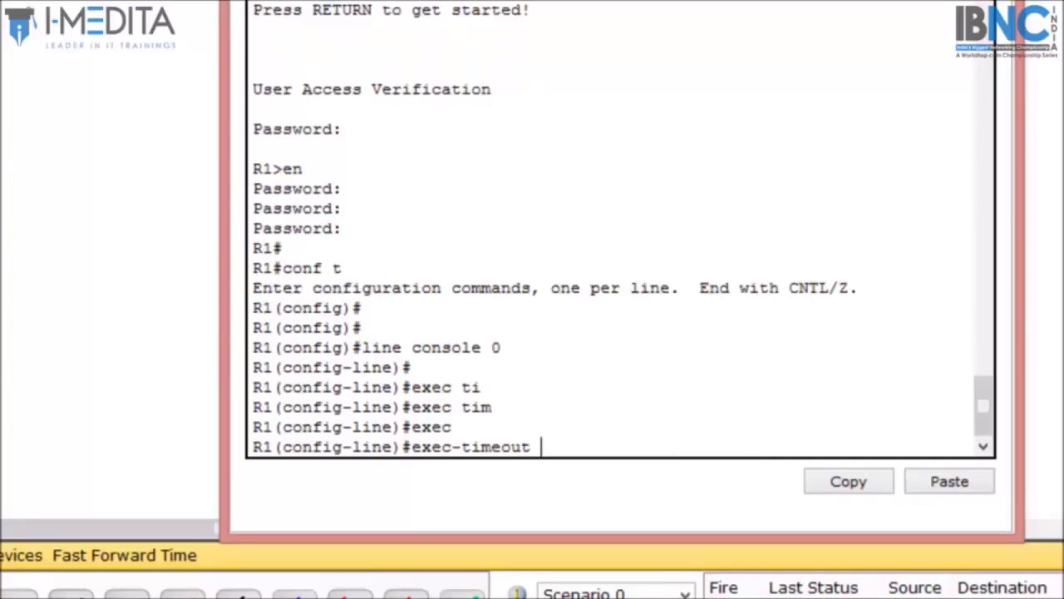
{"action": "type", "text": "?"}
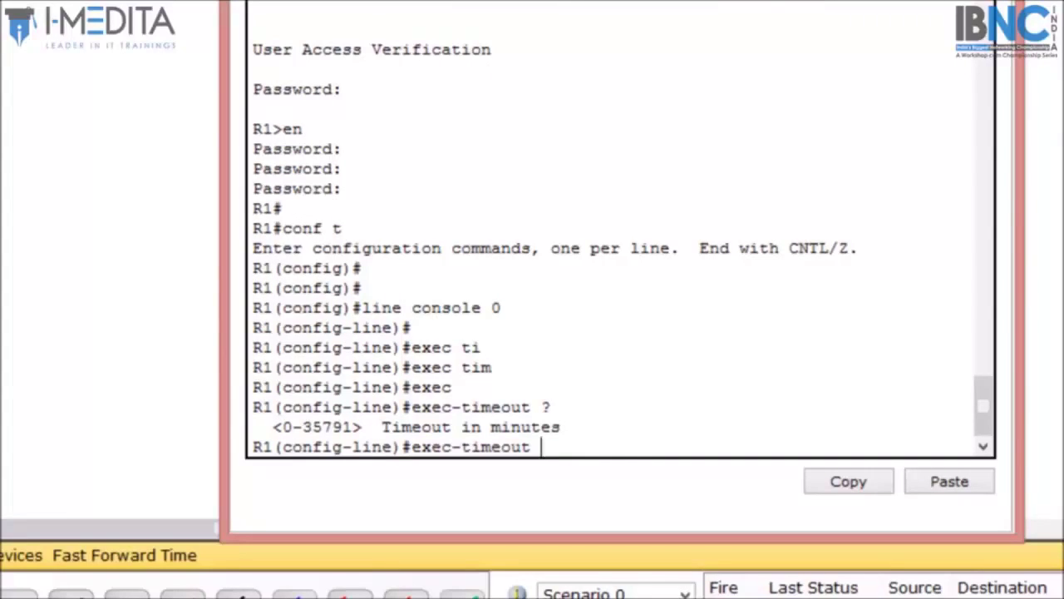
{"action": "type", "text": "0 ?"}
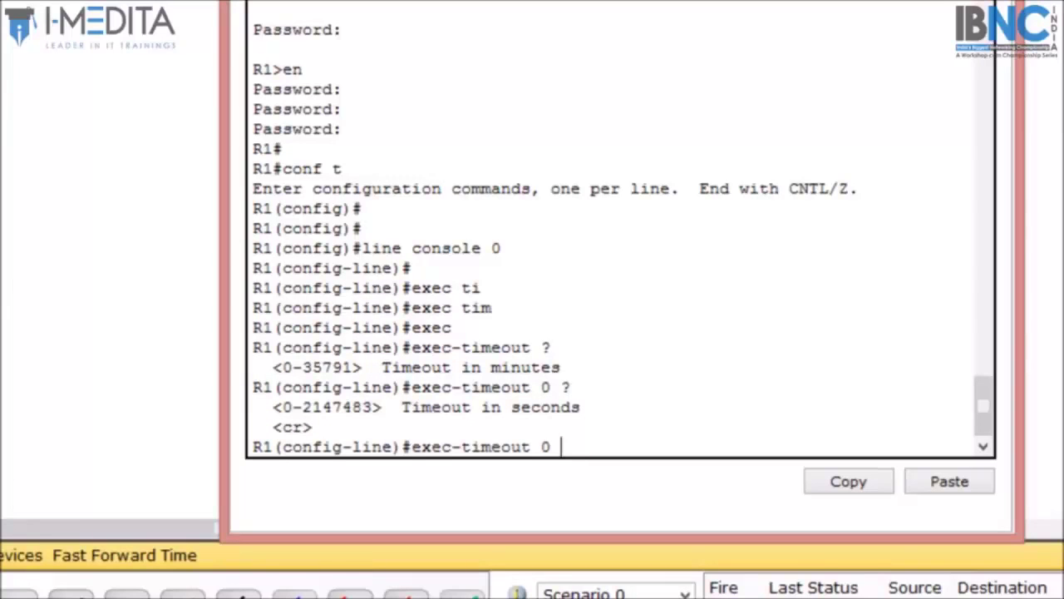
{"action": "key", "text": "BackSpace"}
{"action": "key", "text": "BackSpace"}
{"action": "type", "text": "10"}
{"action": "key", "text": "Return"}
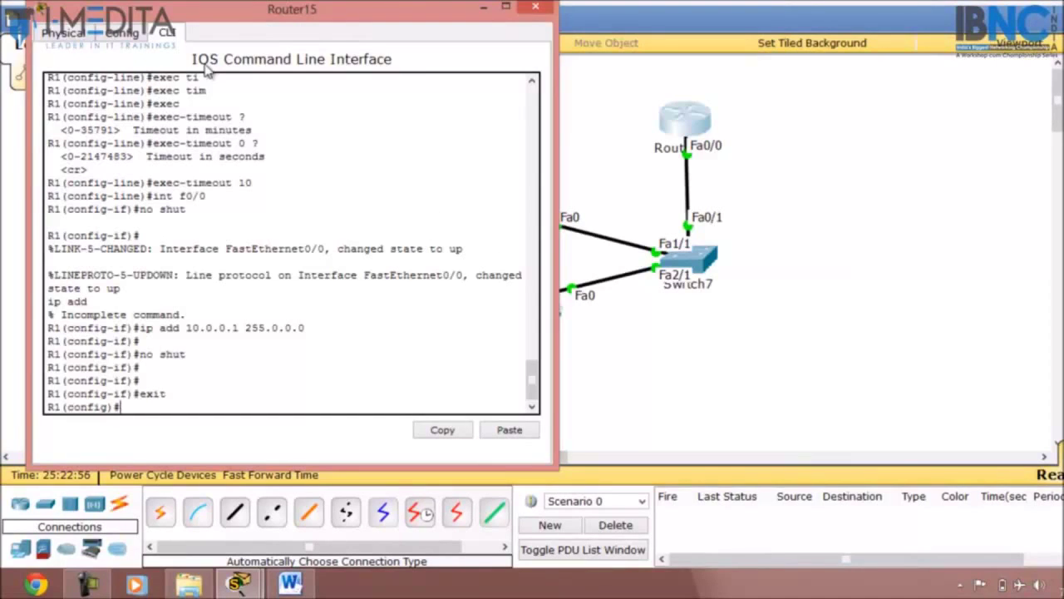
Enable logging synchronous on console line 0, then return to global configuration mode.
{"action": "type", "text": "linr"}
{"action": "type", "text": " con 0"}
{"action": "key", "text": "Return"}
{"action": "type", "text": "logg s"}
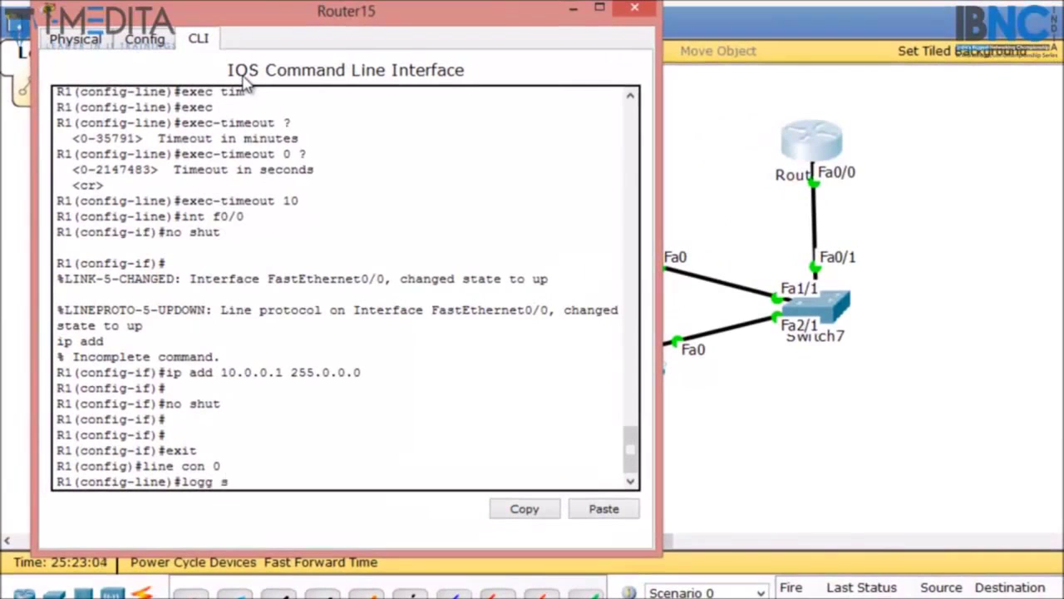
{"action": "key", "text": "BackSpace"}
{"action": "key", "text": "Tab"}
{"action": "type", "text": "sync"}
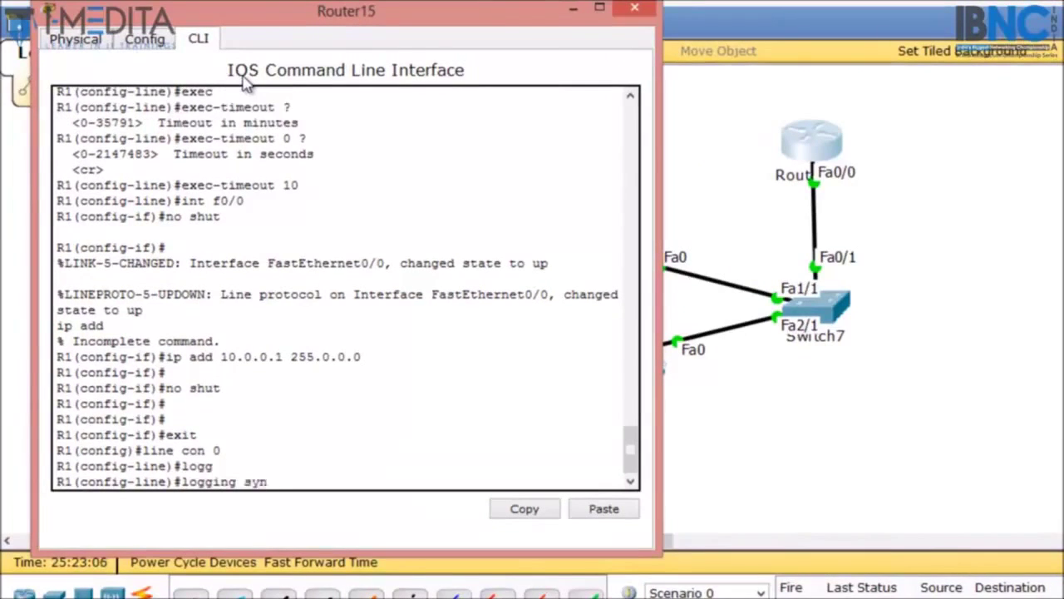
{"action": "key", "text": "Tab"}
{"action": "key", "text": "Return"}
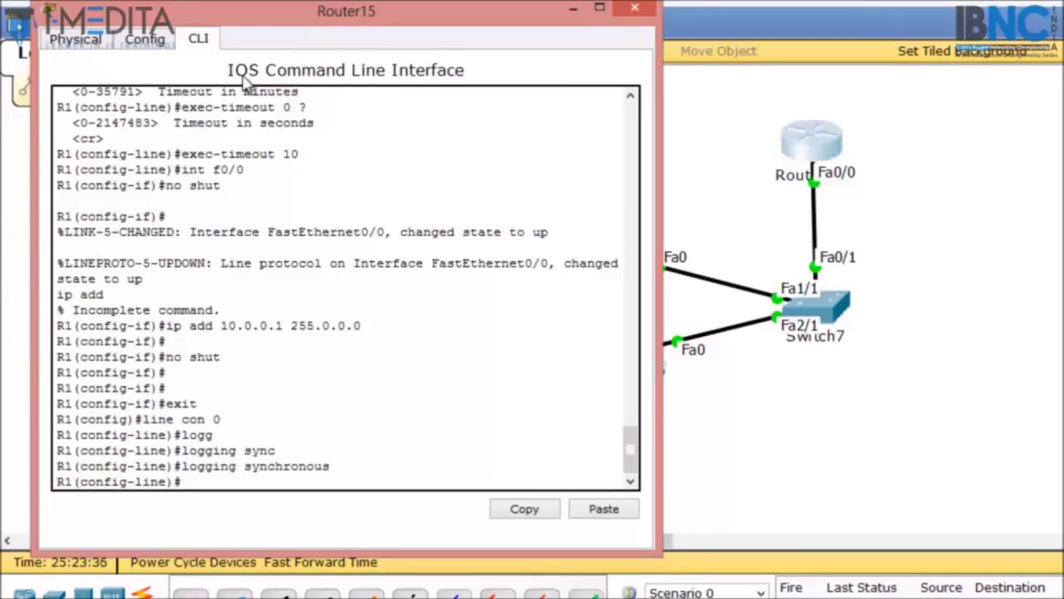
{"action": "type", "text": "ex"}
{"action": "key", "text": "Return"}
{"action": "key", "text": "Return"}
{"action": "key", "text": "Return"}
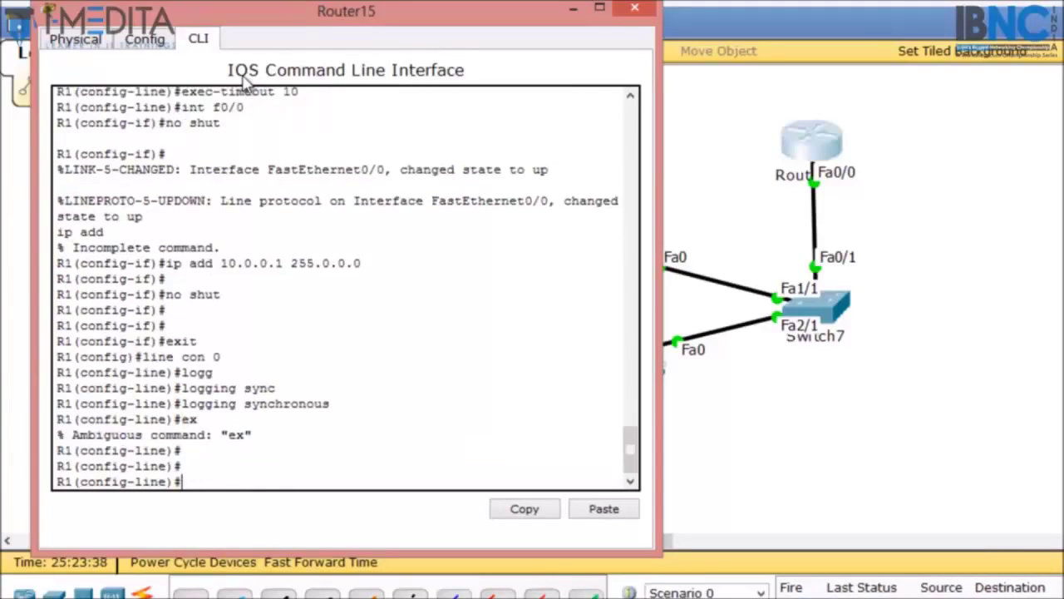
{"action": "type", "text": "exit"}
{"action": "key", "text": "Return"}
{"action": "key", "text": "Return"}
Disable ip domain lookup and test the mistyped commands 'asd' and 'ask' for instant errors.
{"action": "type", "text": "no "}
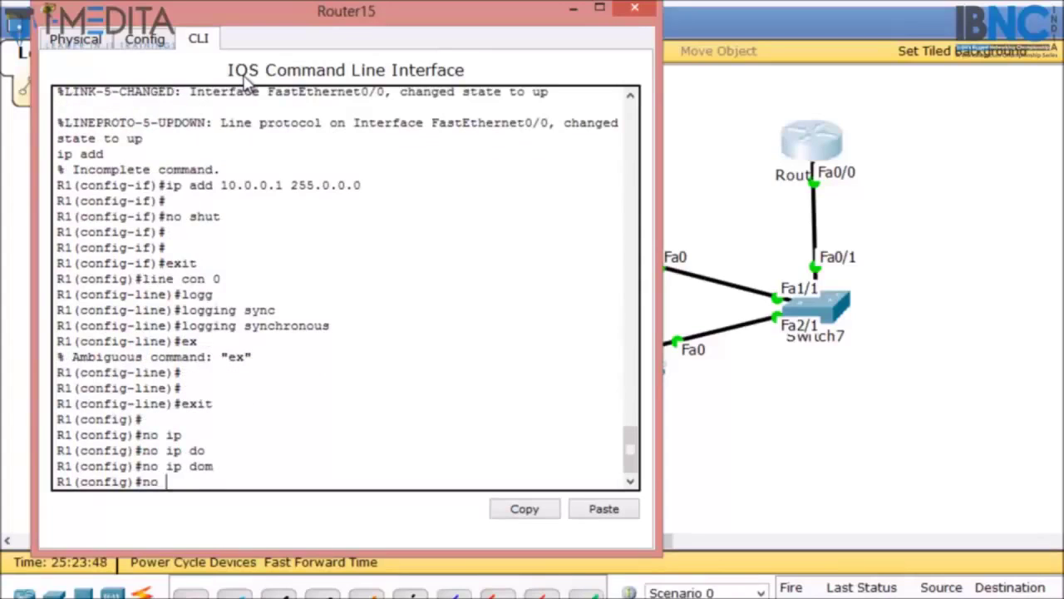
{"action": "type", "text": "ip domain "}
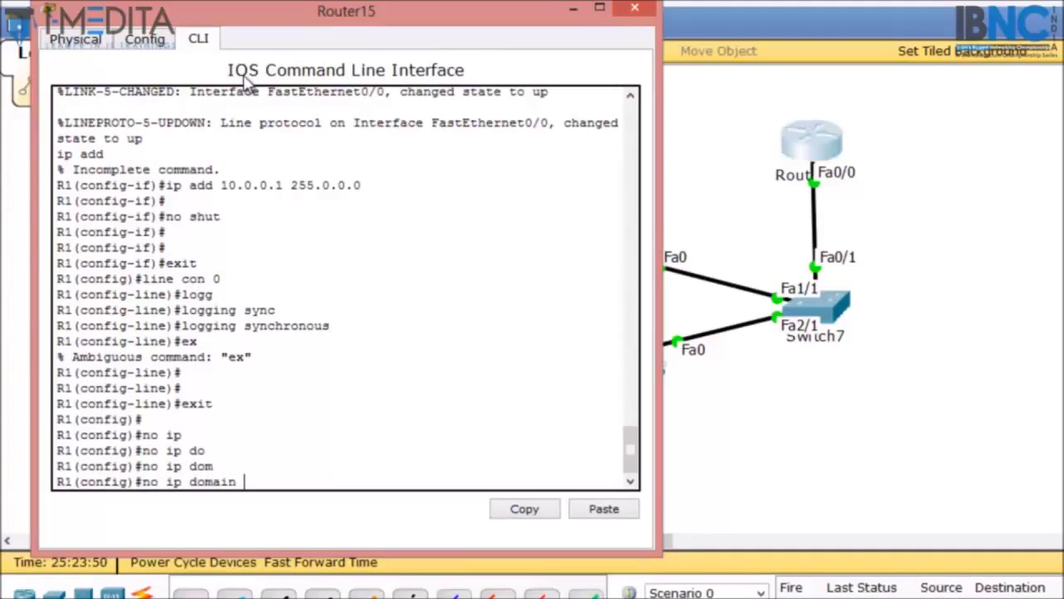
{"action": "type", "text": "lo"}
{"action": "key", "text": "Tab"}
{"action": "key", "text": "Return"}
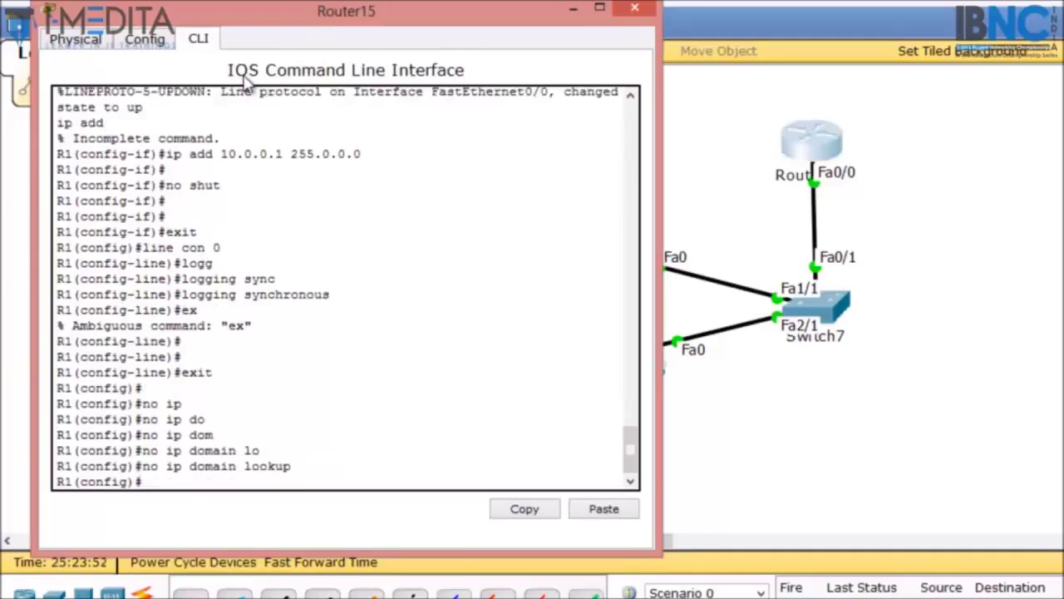
{"action": "type", "text": "asdh"}
{"action": "key", "text": "Return"}
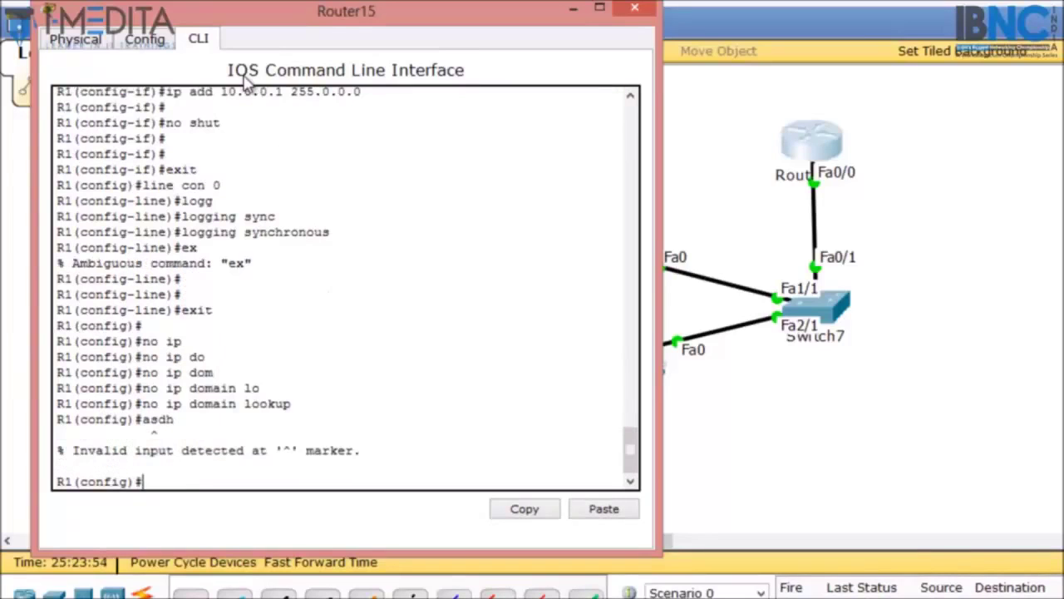
{"action": "type", "text": "ex"}
{"action": "key", "text": "Return"}
{"action": "key", "text": "Return"}
{"action": "type", "text": "ask"}
Re-enable ip domain lookup from global configuration mode.
{"action": "key", "text": "Return"}
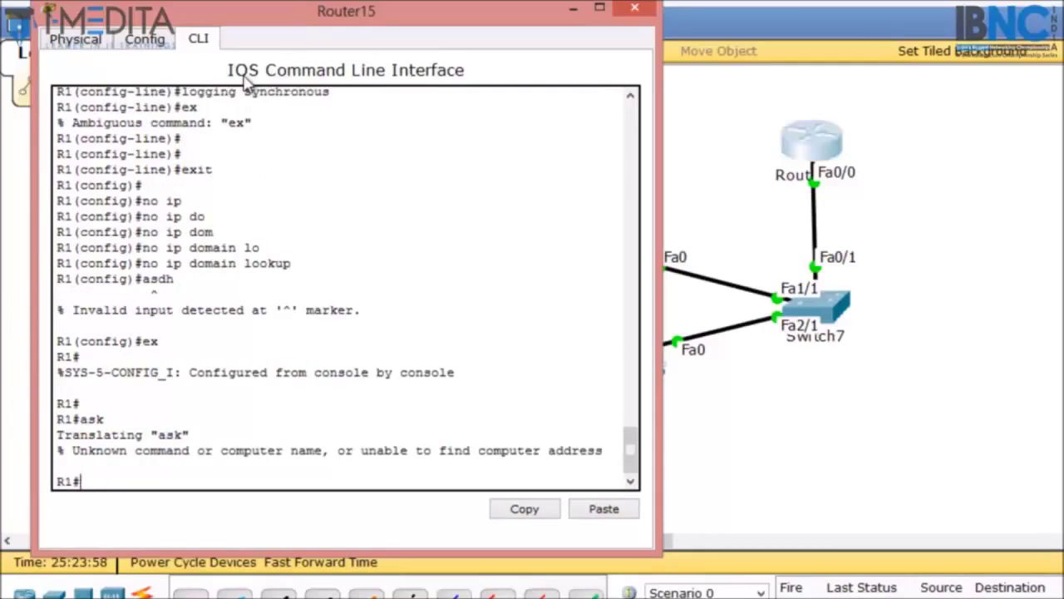
{"action": "left_click_drag", "start_coordinate": [82, 435], "coordinate": [324, 450]}
{"action": "left_click", "coordinate": [324, 450]}
{"action": "type", "text": "conf t"}
{"action": "key", "text": "Return"}
{"action": "key", "text": "Return"}
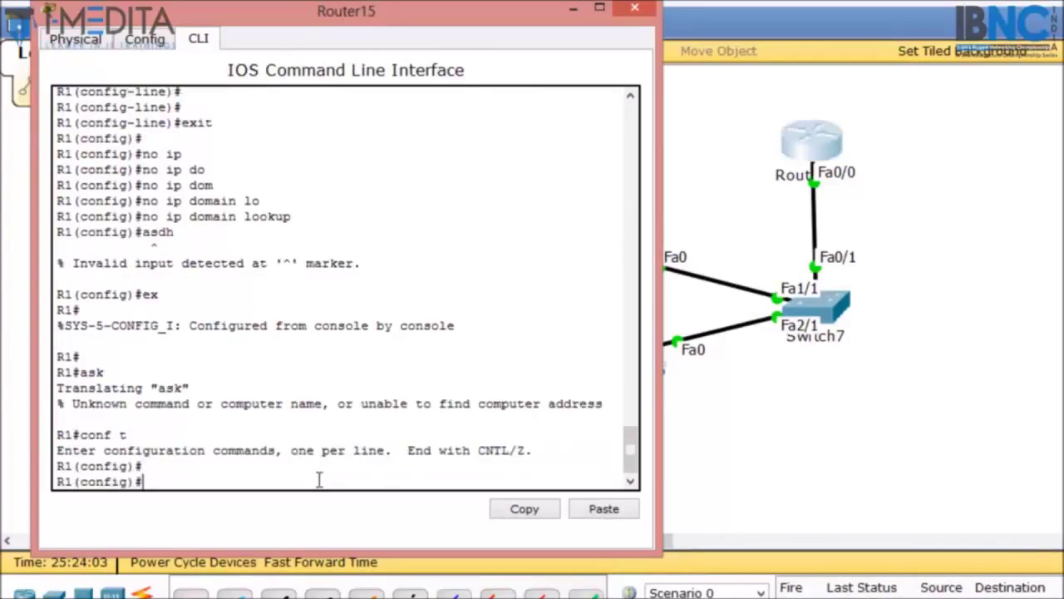
{"action": "type", "text": "ip domain loook"}
{"action": "key", "text": "BackSpace"}
{"action": "type", "text": "ku"}
{"action": "type", "text": "p"}
{"action": "key", "text": "Return"}
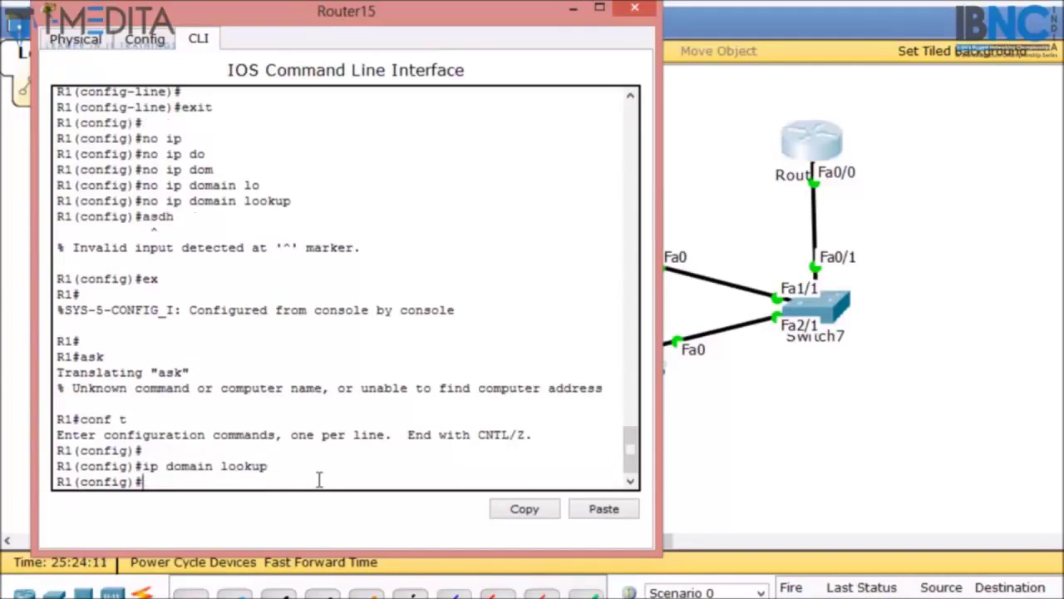
{"action": "type", "text": "ex"}
Enter the typo 'sad' to trigger a domain name lookup, then abort it.
{"action": "key", "text": "Return"}
{"action": "type", "text": "sad"}
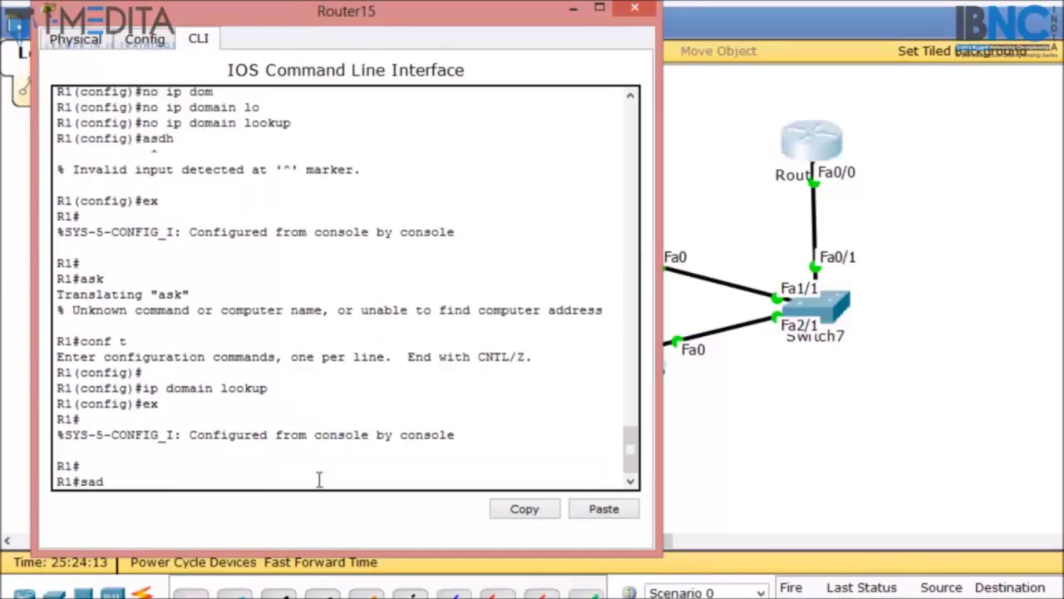
{"action": "key", "text": "Return"}
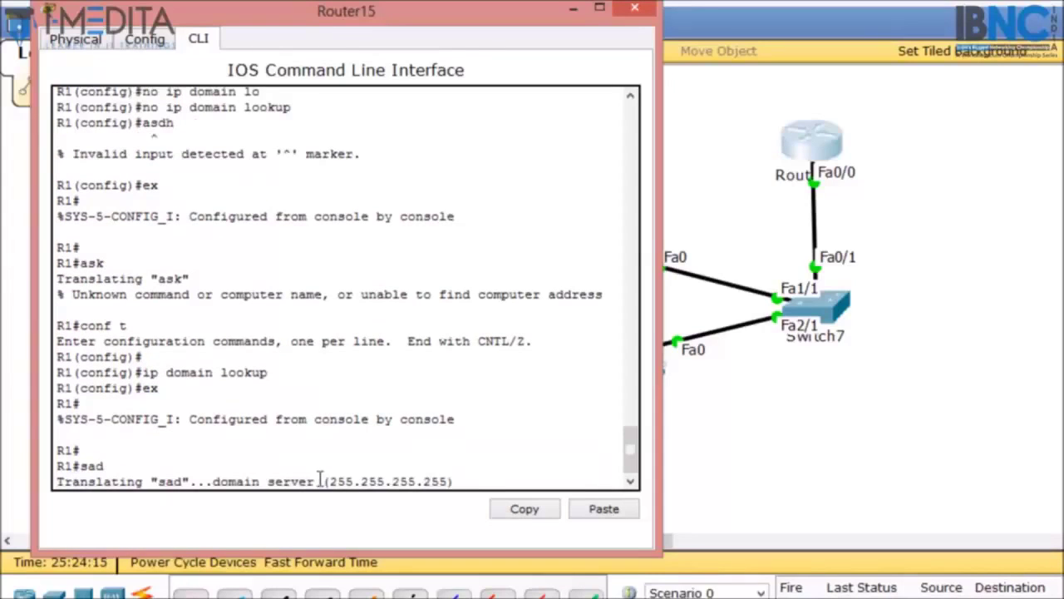
{"action": "left_click_drag", "start_coordinate": [191, 482], "coordinate": [313, 499]}
{"action": "left_click", "coordinate": [349, 476]}
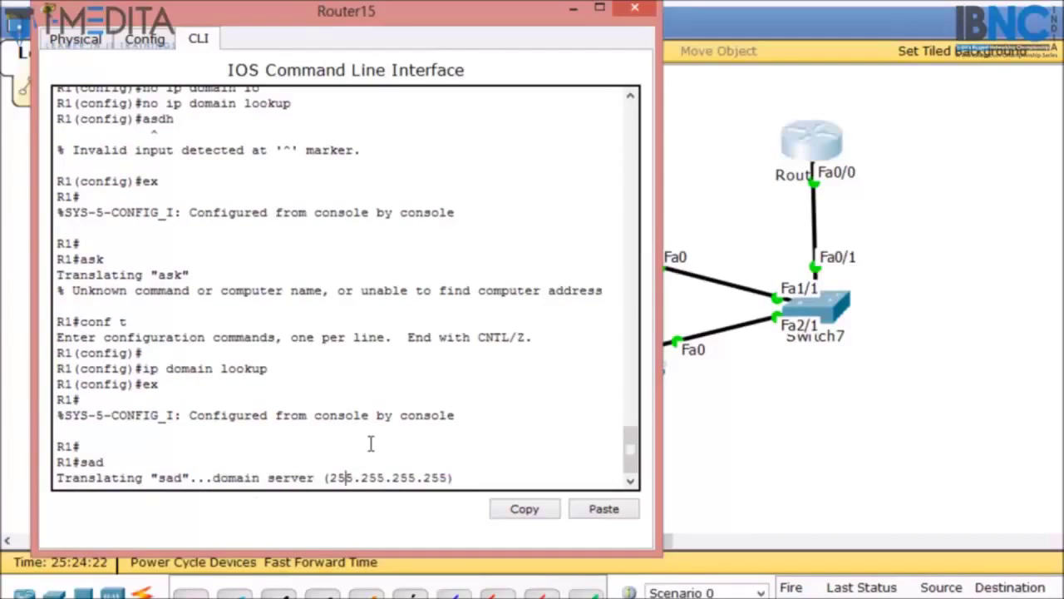
{"action": "key", "text": "Return"}
{"action": "key", "text": "Return"}
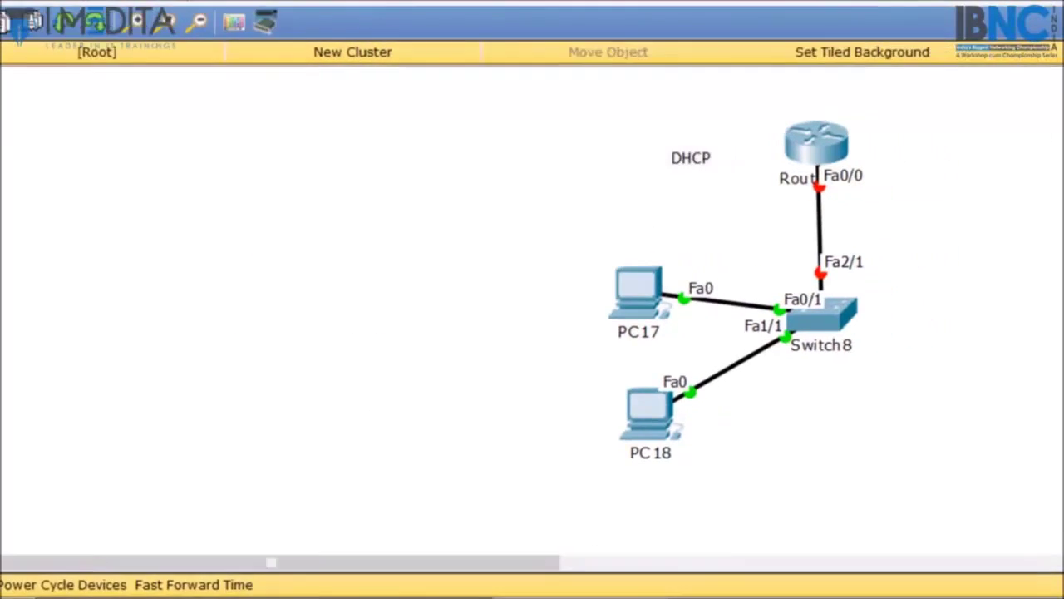
On Router16's CLI, skip the initial setup dialog and enter global configuration mode.
{"action": "left_click", "coordinate": [601, 170]}
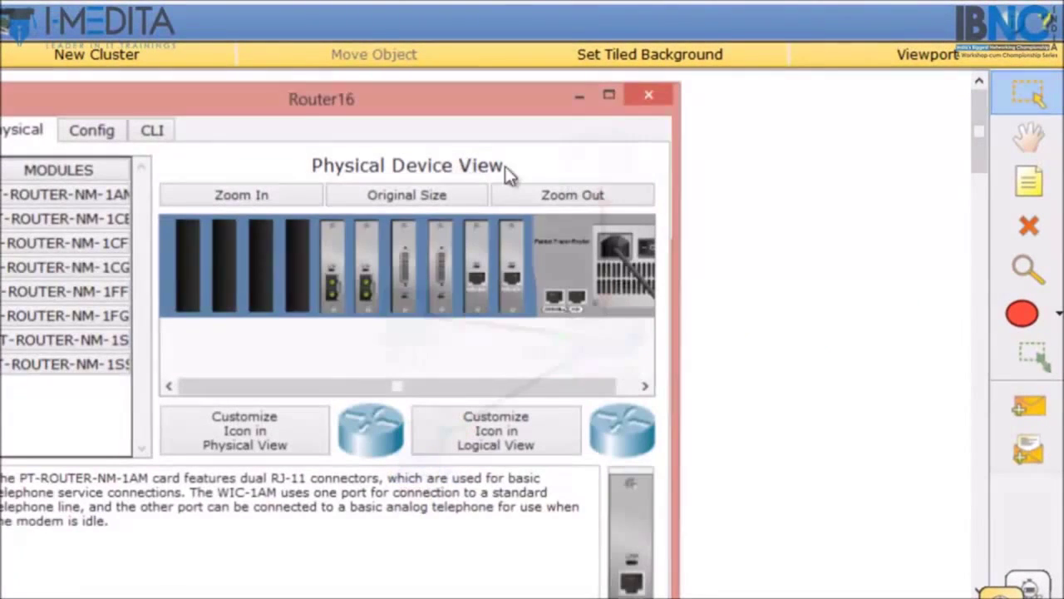
{"action": "left_click", "coordinate": [151, 132]}
{"action": "type", "text": "n"}
{"action": "key", "text": "Return"}
{"action": "key", "text": "Return"}
{"action": "key", "text": "Return"}
{"action": "key", "text": "Return"}
{"action": "type", "text": "en"}
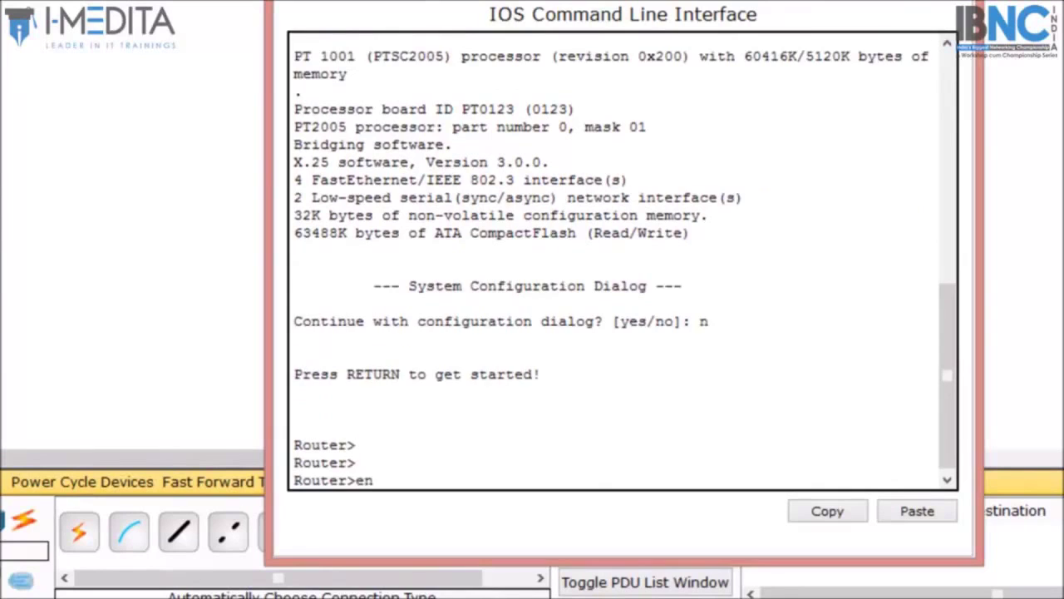
{"action": "key", "text": "Return"}
{"action": "key", "text": "Return"}
{"action": "type", "text": "conf t"}
{"action": "key", "text": "Return"}
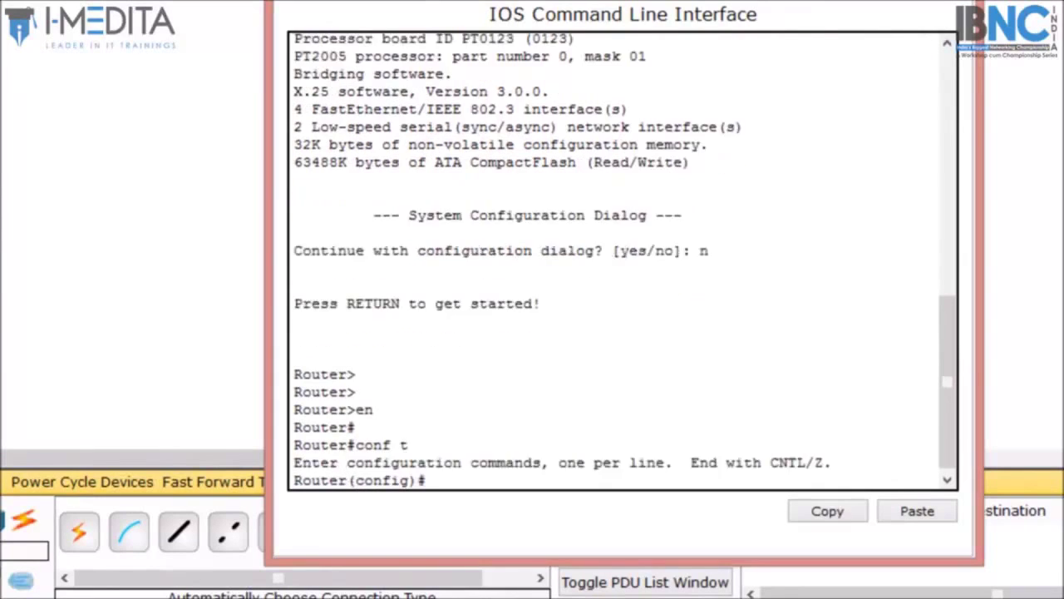
{"action": "key", "text": "Return"}
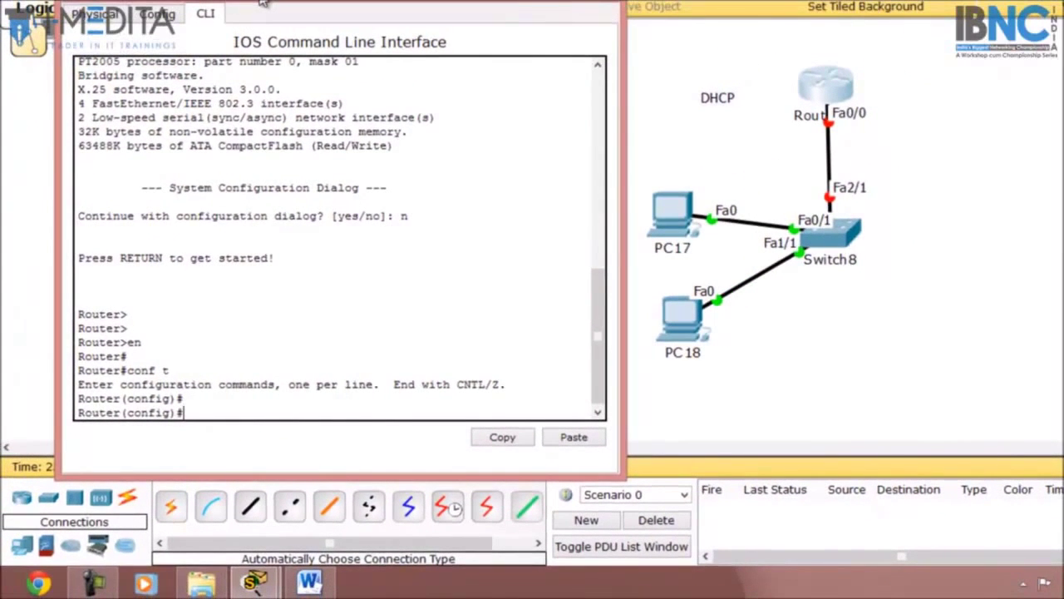
Assign FastEthernet0/0 the address 10.0.0.1 255.255.255.0.
{"action": "type", "text": "int f0/0"}
{"action": "key", "text": "Return"}
{"action": "type", "text": "ip add 10"}
{"action": "type", "text": ".0.0.1 255.255.255.0"}
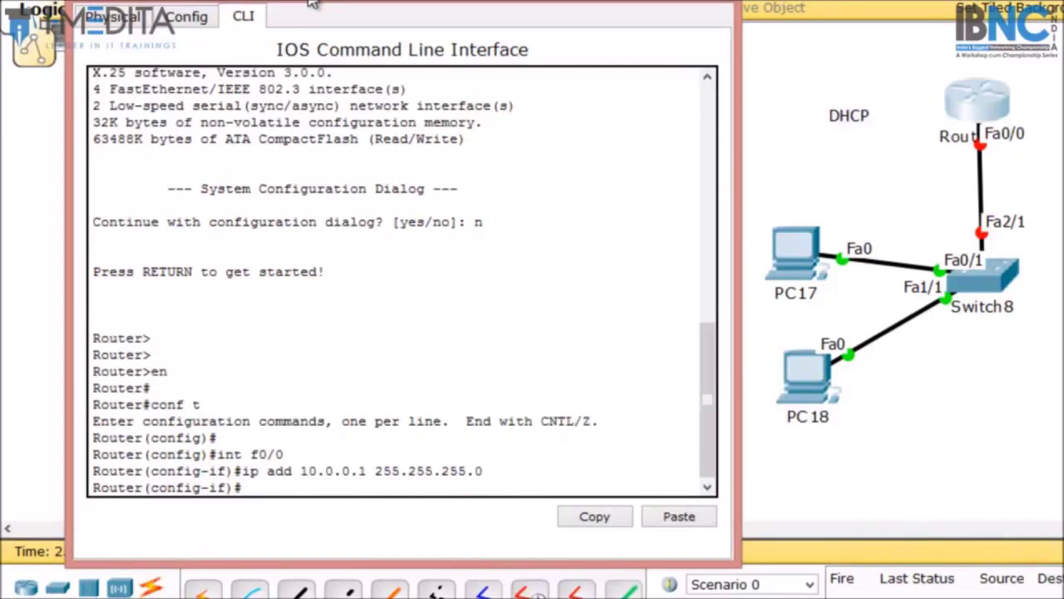
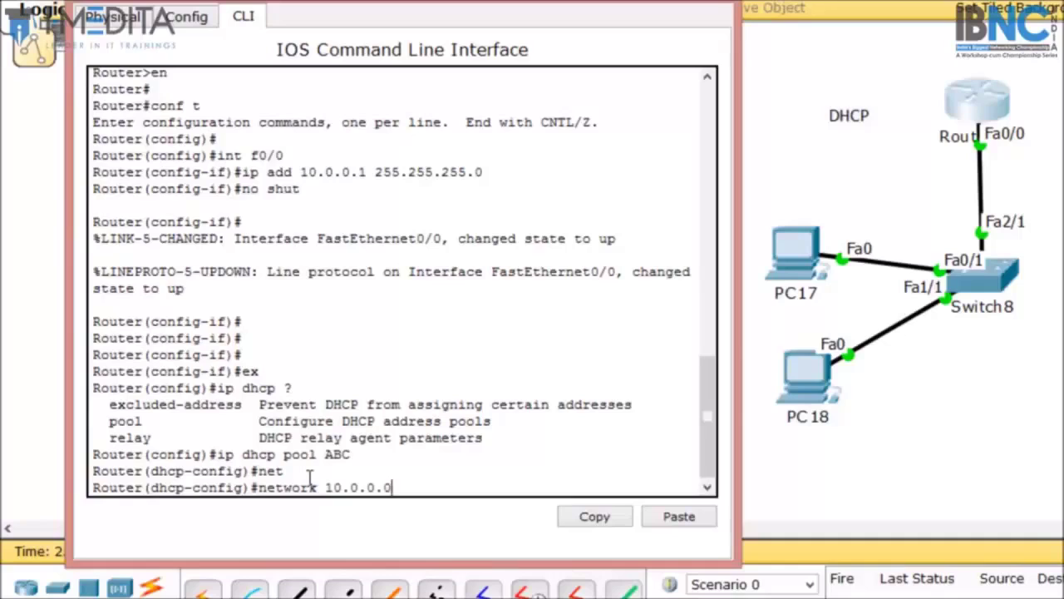
Set pool ABC's network to 10.0.0.0 255.255.255.0 and its default router to 10.0.0.1.
{"action": "type", "text": "?"}
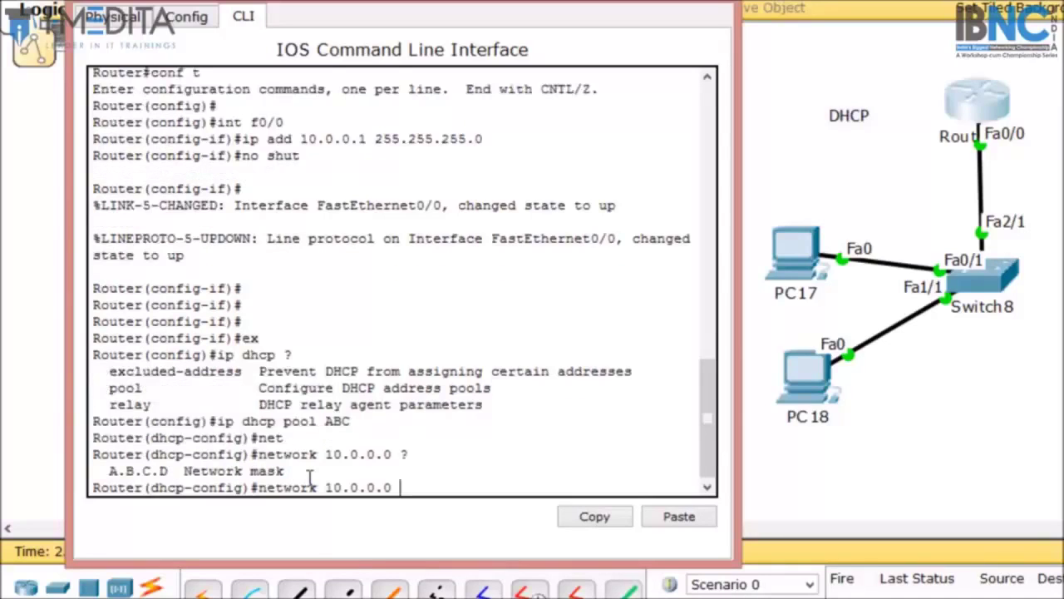
{"action": "type", "text": "255.255.255."}
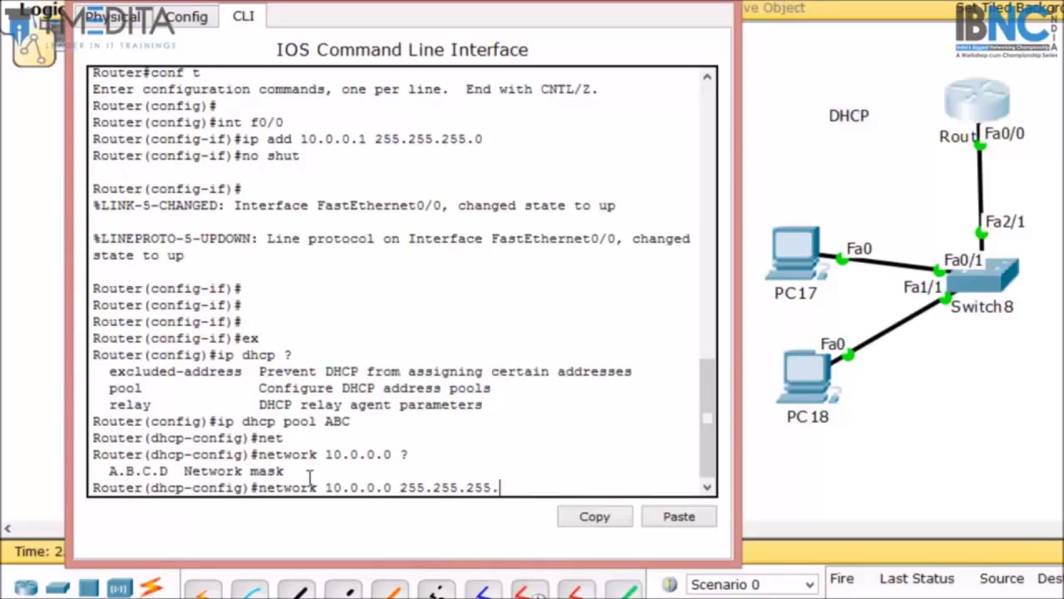
{"action": "type", "text": "0"}
{"action": "key", "text": "Return"}
{"action": "key", "text": "Return"}
{"action": "key", "text": "Return"}
{"action": "key", "text": "Return"}
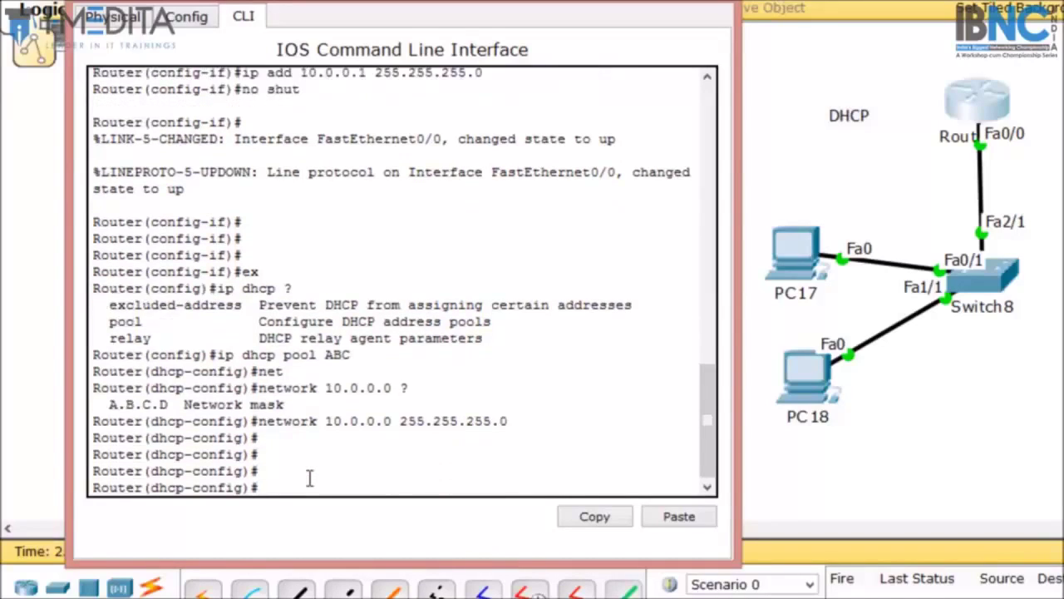
{"action": "type", "text": "e"}
{"action": "key", "text": "BackSpace"}
{"action": "type", "text": "defa"}
{"action": "key", "text": "Tab"}
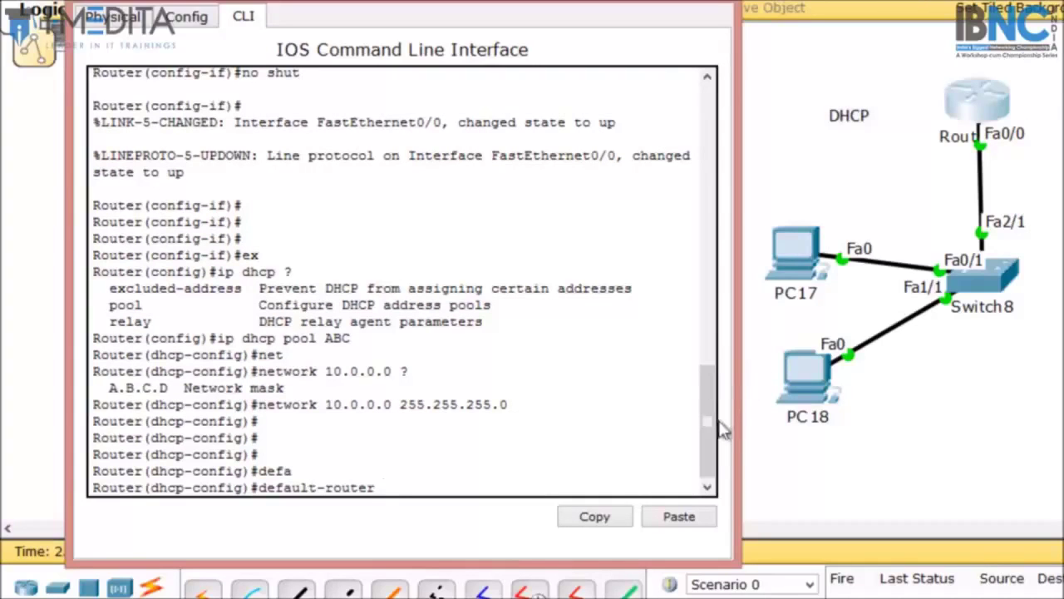
{"action": "mouse_move", "coordinate": [705, 444]}
{"action": "left_mouse_down"}
{"action": "mouse_move", "coordinate": [706, 414]}
{"action": "mouse_move", "coordinate": [698, 440]}
{"action": "left_mouse_up"}
{"action": "scroll", "coordinate": [698, 441], "scroll_direction": "down", "scroll_amount": 1}
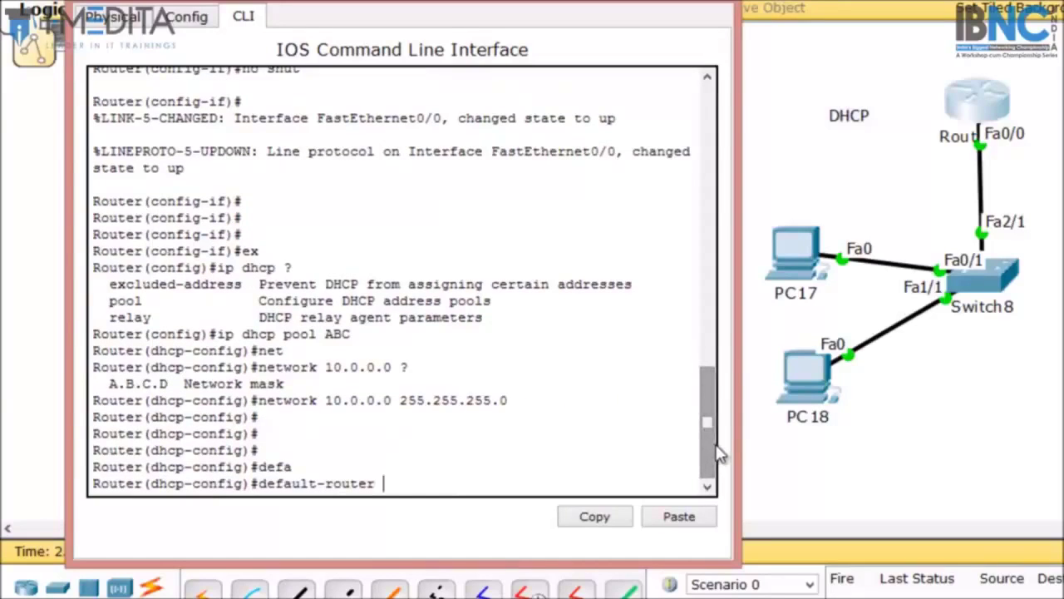
{"action": "left_click_drag", "start_coordinate": [706, 445], "coordinate": [713, 484]}
{"action": "type", "text": "10"}
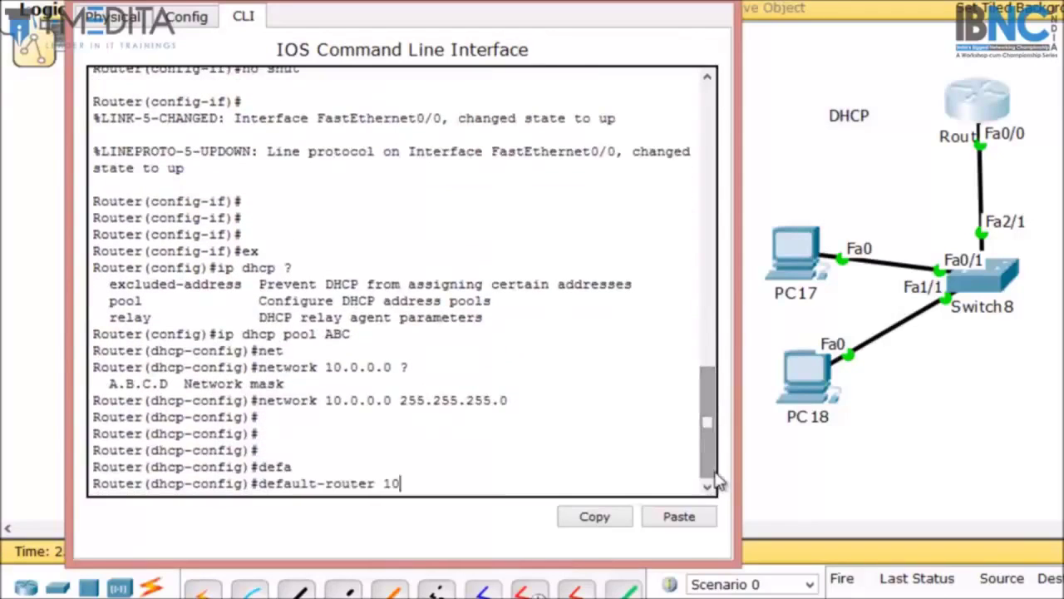
{"action": "type", "text": ".0.0.1"}
{"action": "key", "text": "Return"}
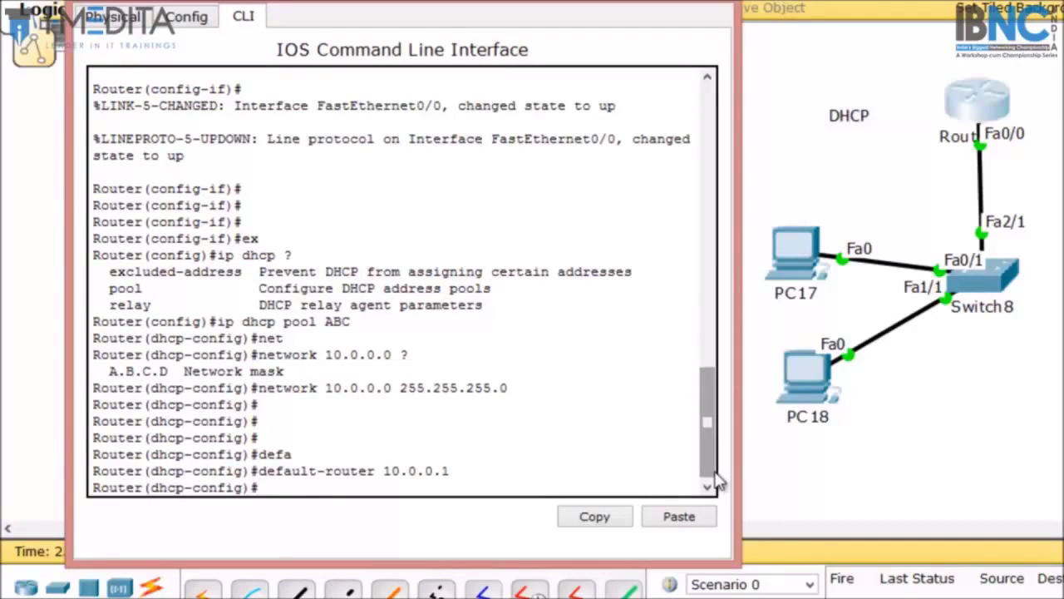
Set the pool's DNS server to 4.4.4.4 and exit DHCP pool configuration.
{"action": "type", "text": "dns"}
{"action": "key", "text": "Tab"}
{"action": "type", "text": "4.4"}
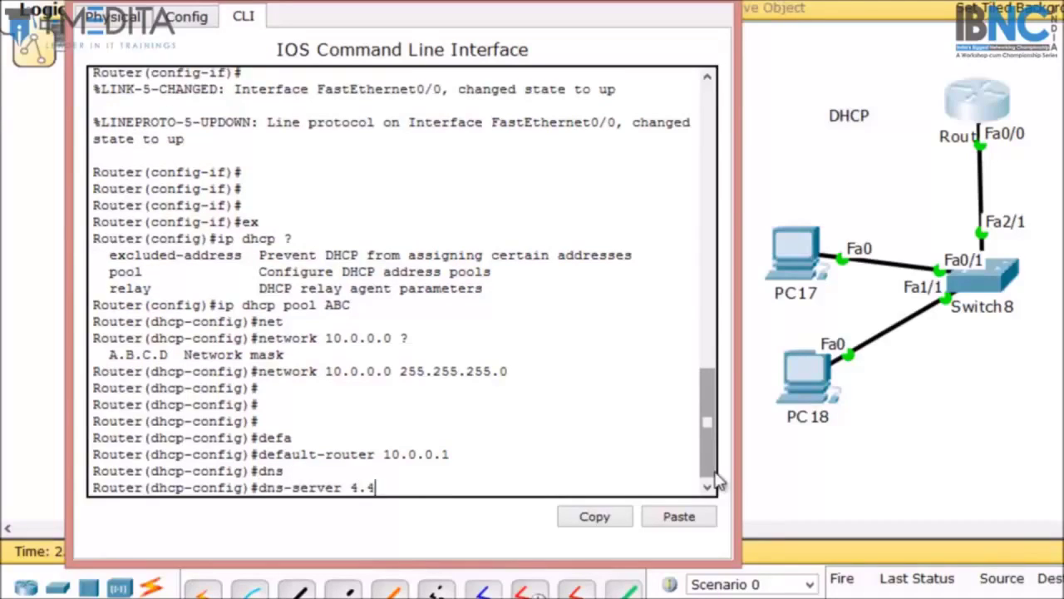
{"action": "type", "text": ".4.4"}
{"action": "key", "text": "Return"}
{"action": "type", "text": "?"}
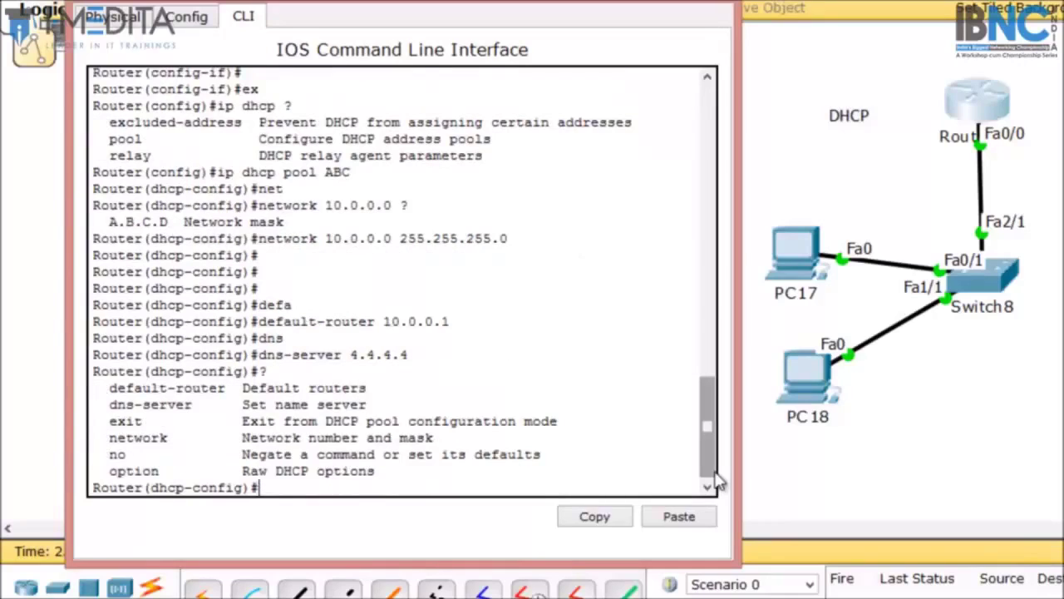
{"action": "key", "text": "Return"}
{"action": "type", "text": "ex"}
{"action": "key", "text": "Return"}
{"action": "key", "text": "Return"}
{"action": "key", "text": "Return"}
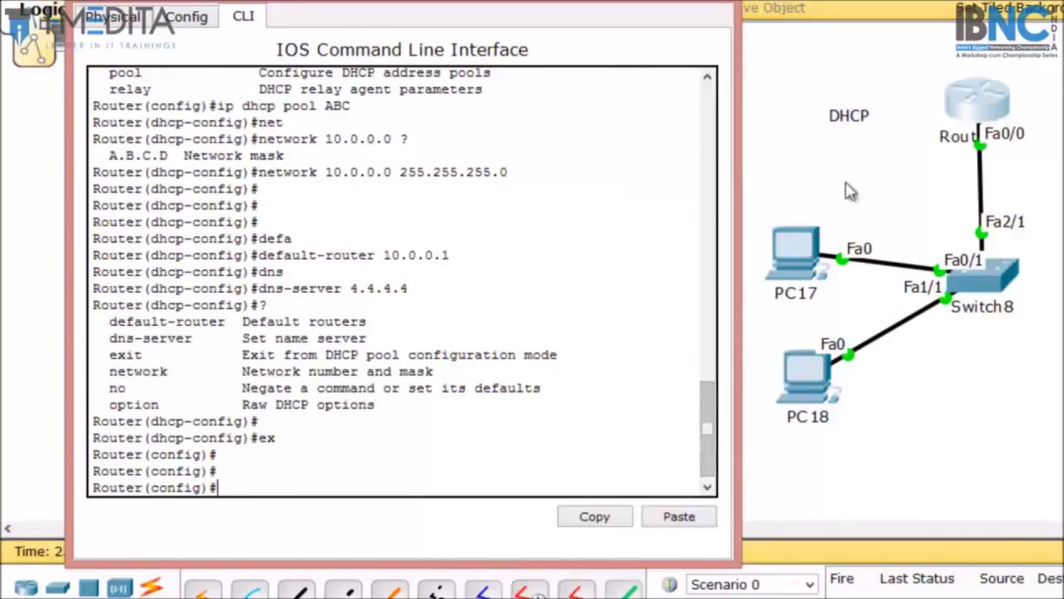
{"action": "left_click", "coordinate": [816, 243]}
Switch PC17 to DHCP so it receives 10.0.0.2, gateway 10.0.0.1 and DNS 4.4.4.4.
{"action": "left_click", "coordinate": [587, 85]}
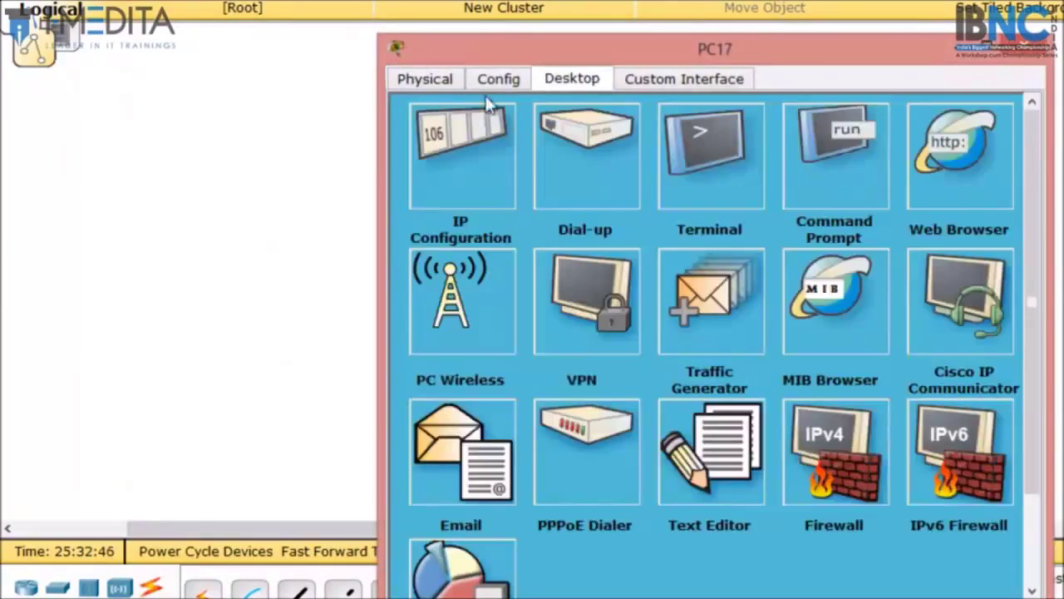
{"action": "left_click", "coordinate": [472, 127]}
{"action": "left_click", "coordinate": [456, 169]}
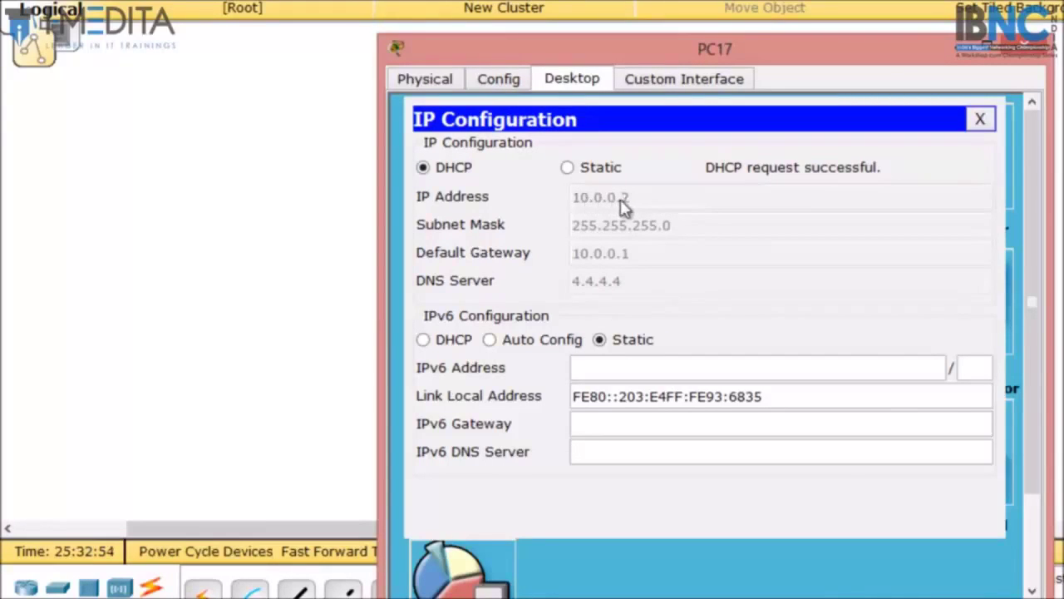
{"action": "left_click_drag", "start_coordinate": [649, 47], "coordinate": [507, 29]}
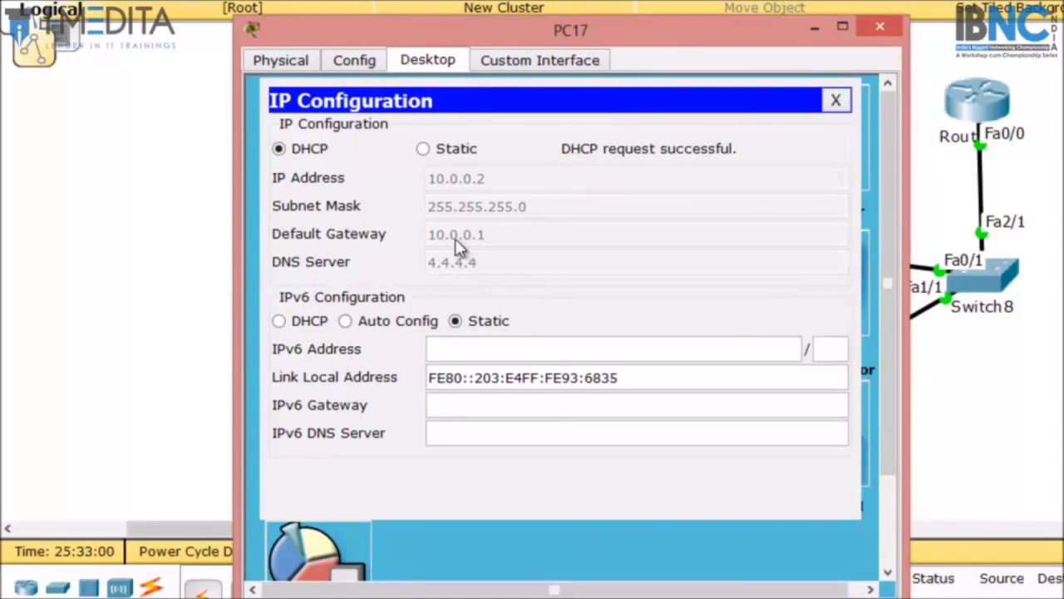
{"action": "left_click_drag", "start_coordinate": [603, 32], "coordinate": [453, 18]}
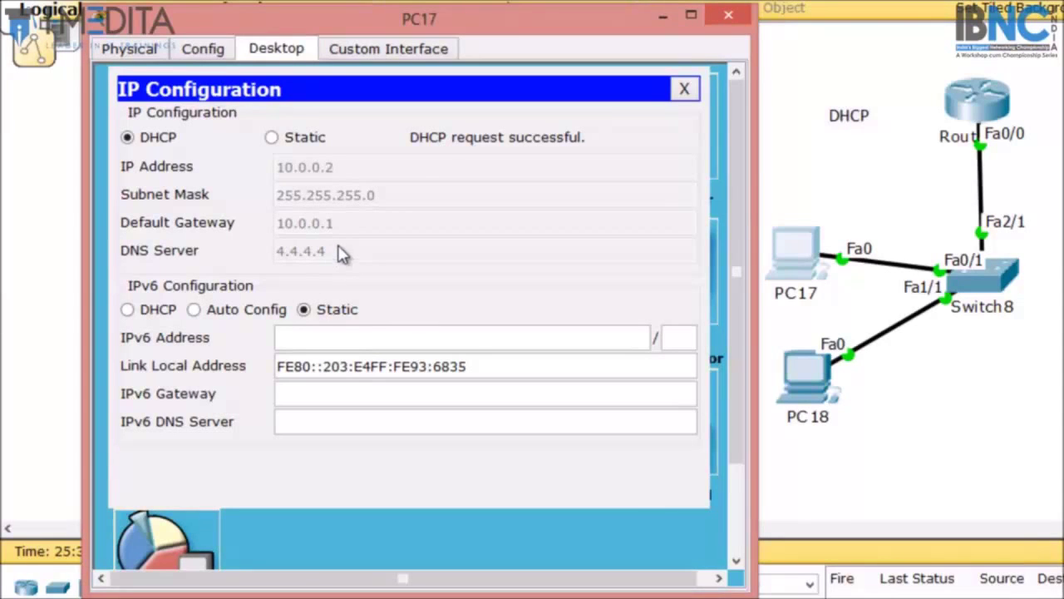
{"action": "left_click", "coordinate": [728, 15]}
{"action": "left_click", "coordinate": [803, 366]}
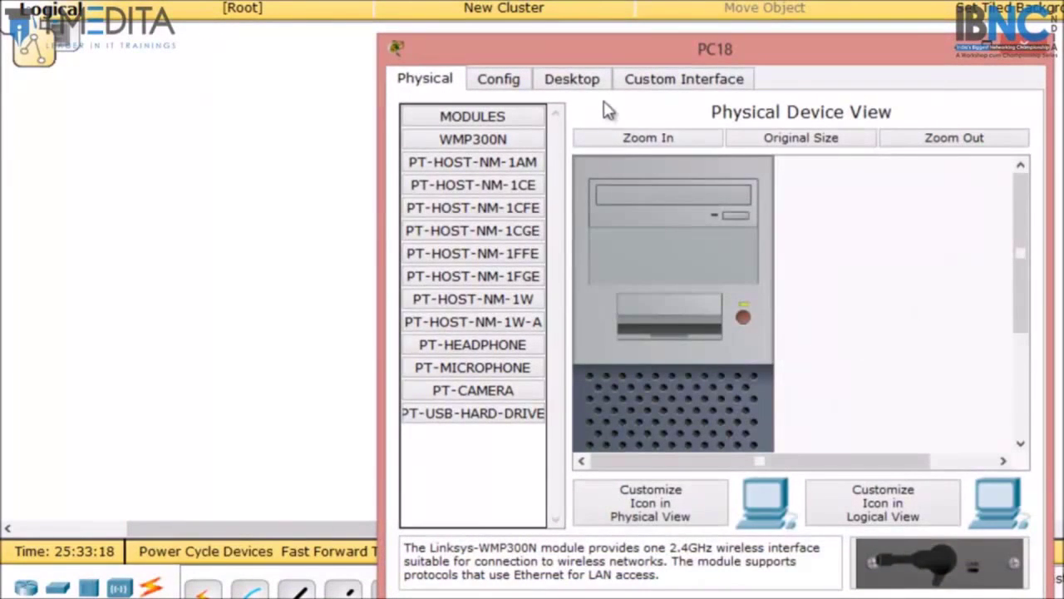
Set PC18 to DHCP to get 10.0.0.3, then check the router's 10.0.0.1 conflict message.
{"action": "left_click", "coordinate": [584, 79]}
{"action": "left_click", "coordinate": [484, 138]}
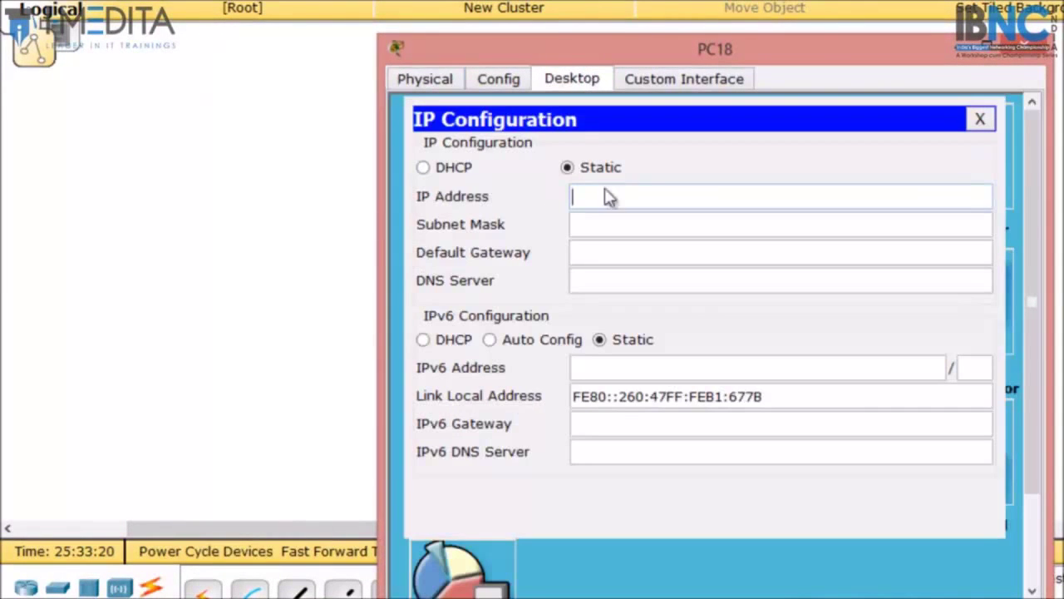
{"action": "left_click", "coordinate": [440, 167]}
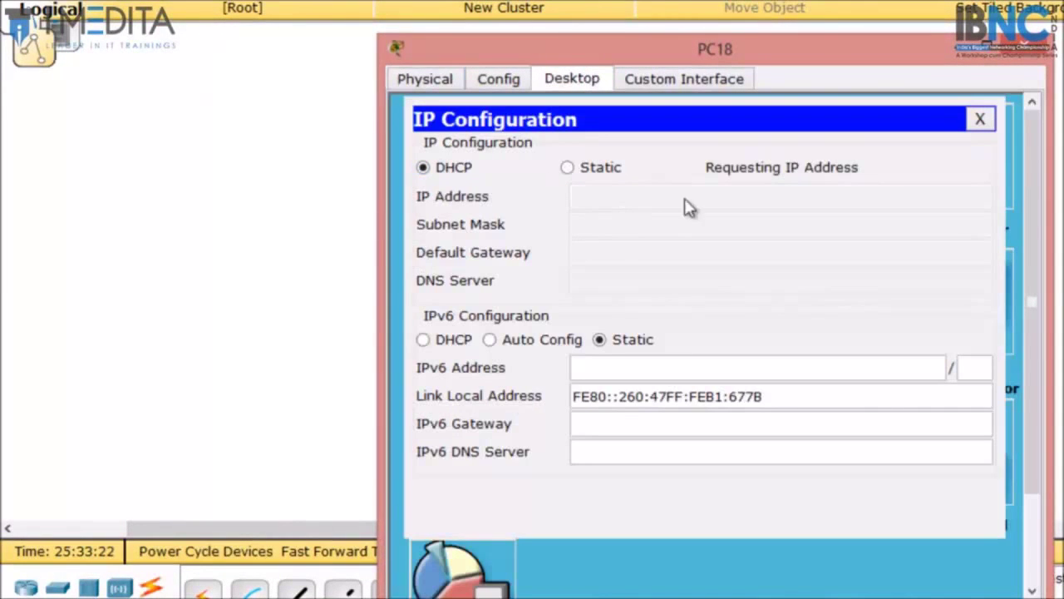
{"action": "left_click_drag", "start_coordinate": [868, 66], "coordinate": [568, 29]}
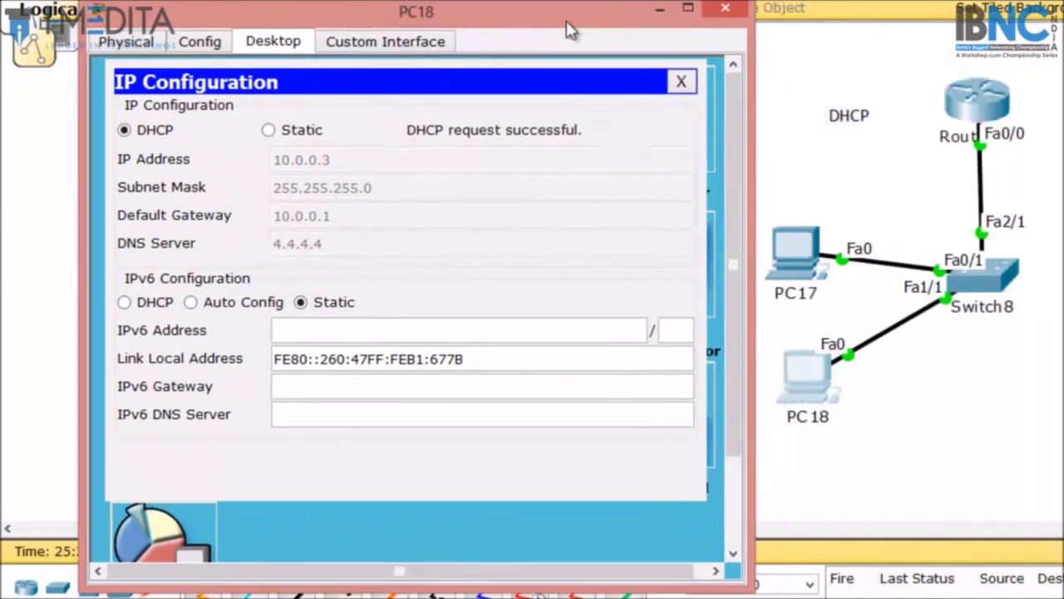
{"action": "left_click", "coordinate": [964, 110]}
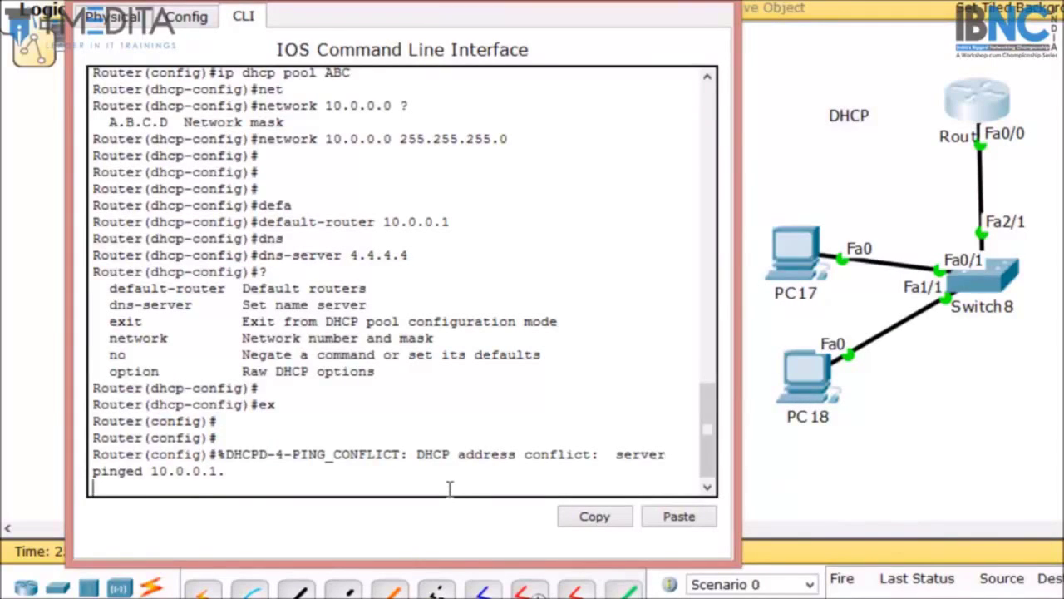
{"action": "key", "text": "Return"}
{"action": "key", "text": "Return"}
{"action": "key", "text": "Return"}
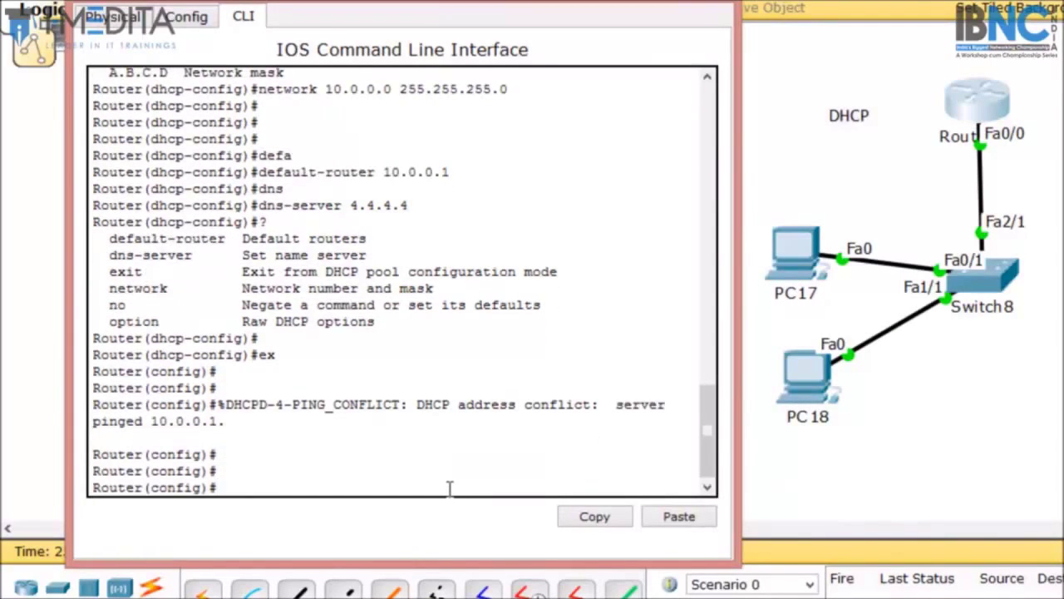
{"action": "scroll", "coordinate": [442, 488], "scroll_direction": "up", "scroll_amount": 1}
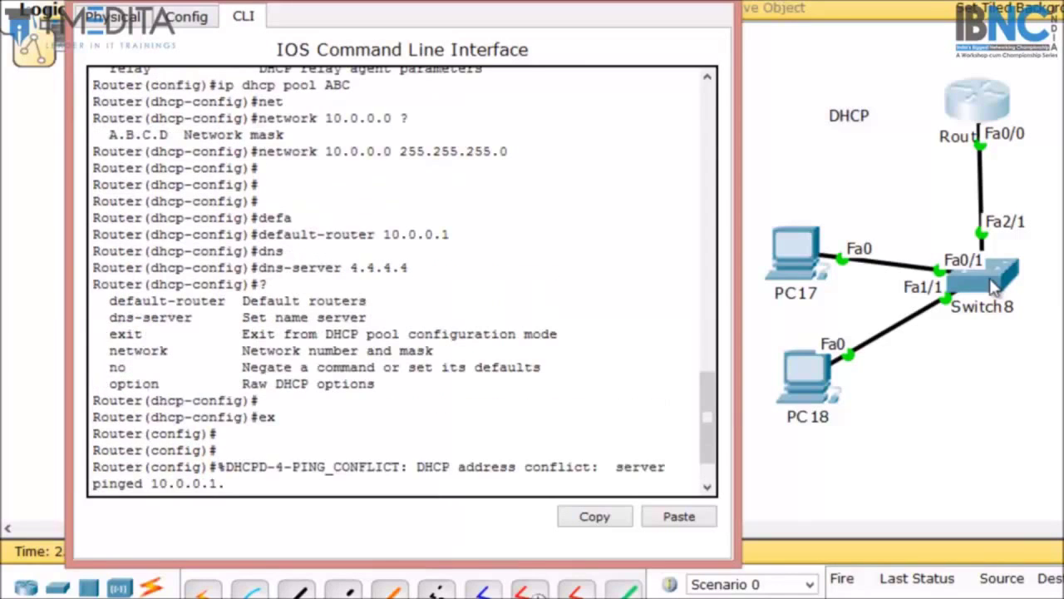
Open Switch8's console and enter global configuration mode with en and conf t.
{"action": "left_click", "coordinate": [995, 285]}
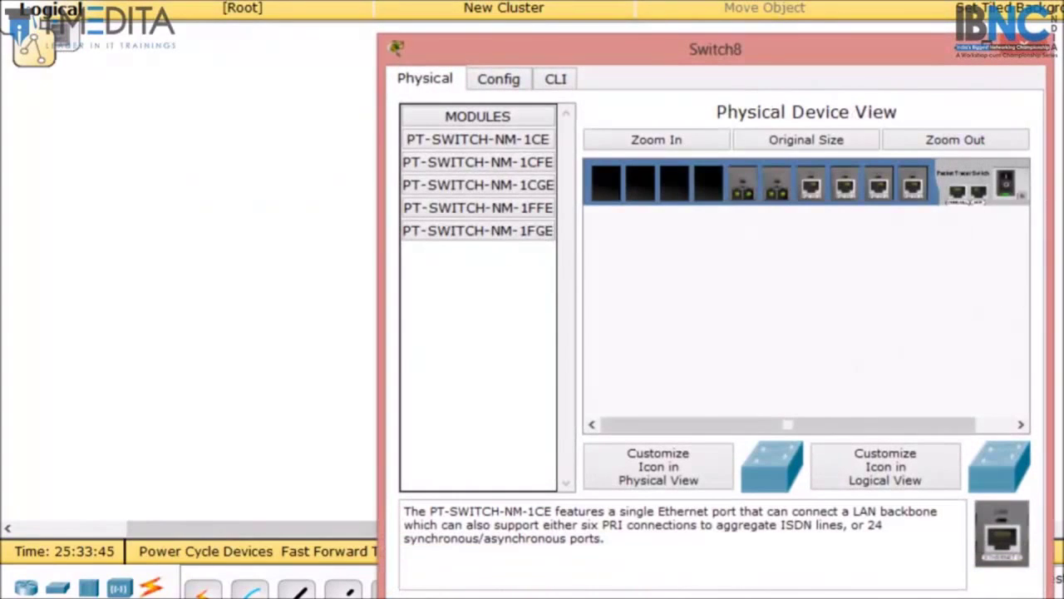
{"action": "left_click", "coordinate": [580, 84]}
{"action": "left_click_drag", "start_coordinate": [575, 47], "coordinate": [336, 2]}
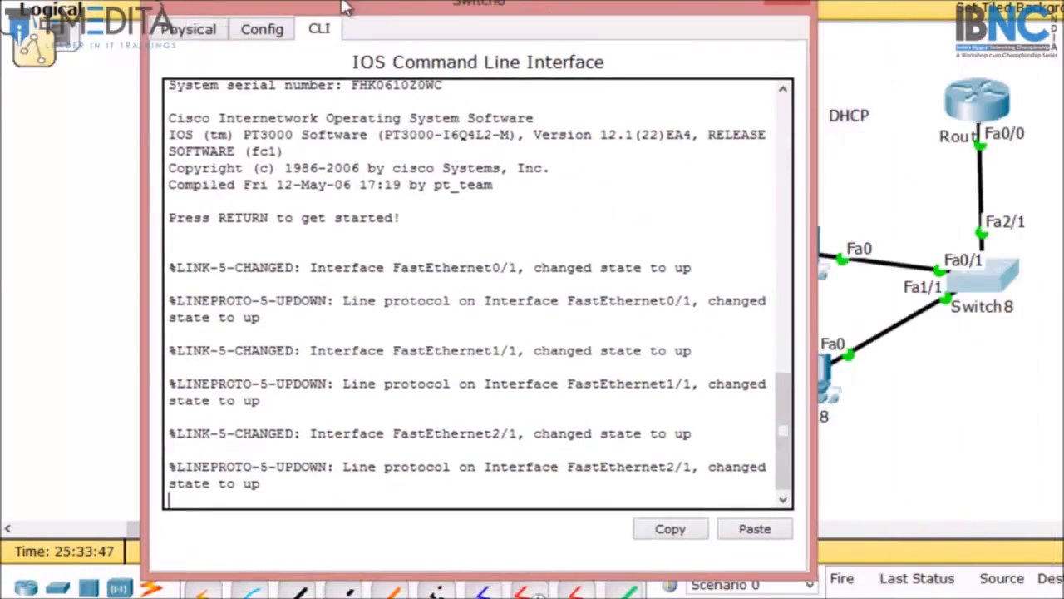
{"action": "key", "text": "Return"}
{"action": "key", "text": "Return"}
{"action": "key", "text": "Return"}
{"action": "type", "text": "int"}
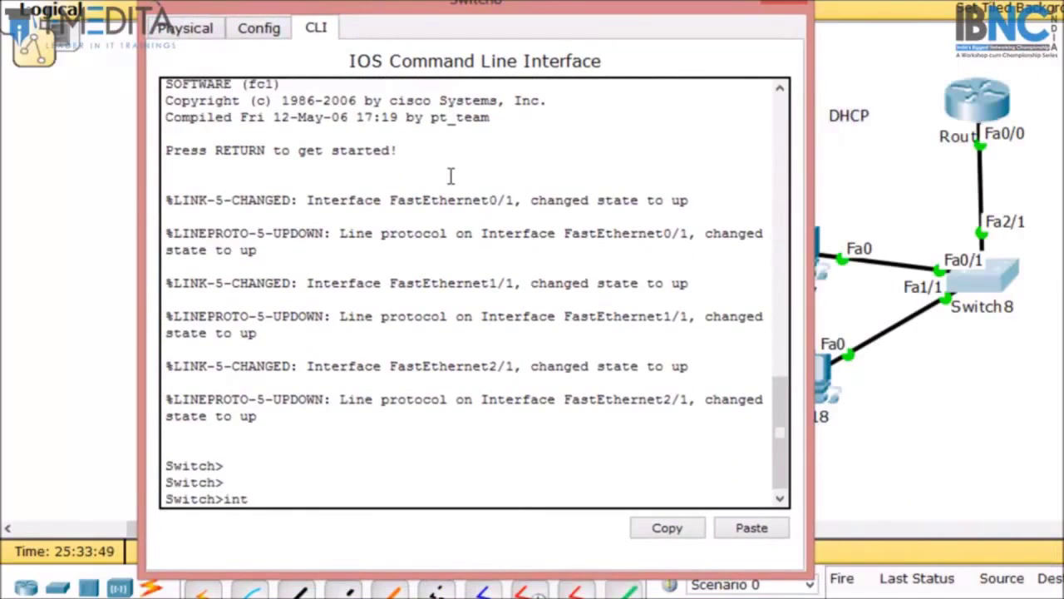
{"action": "key", "text": "BackSpace"}
{"action": "key", "text": "BackSpace"}
{"action": "key", "text": "BackSpace"}
{"action": "key", "text": "BackSpace"}
{"action": "type", "text": "conf t"}
{"action": "key", "text": "Return"}
{"action": "key", "text": "Return"}
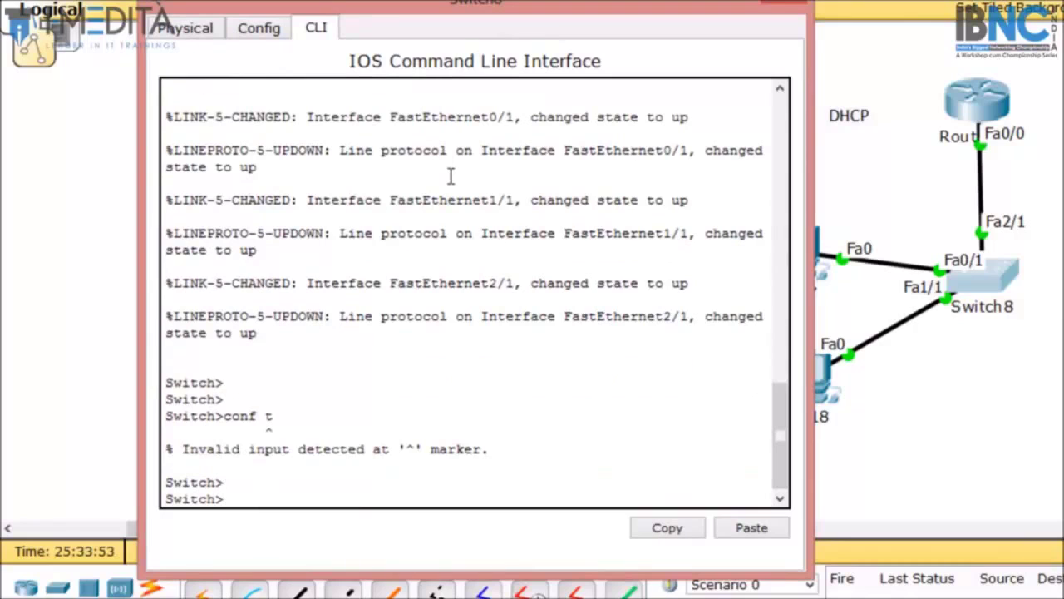
{"action": "type", "text": "en"}
{"action": "key", "text": "Return"}
{"action": "type", "text": "co"}
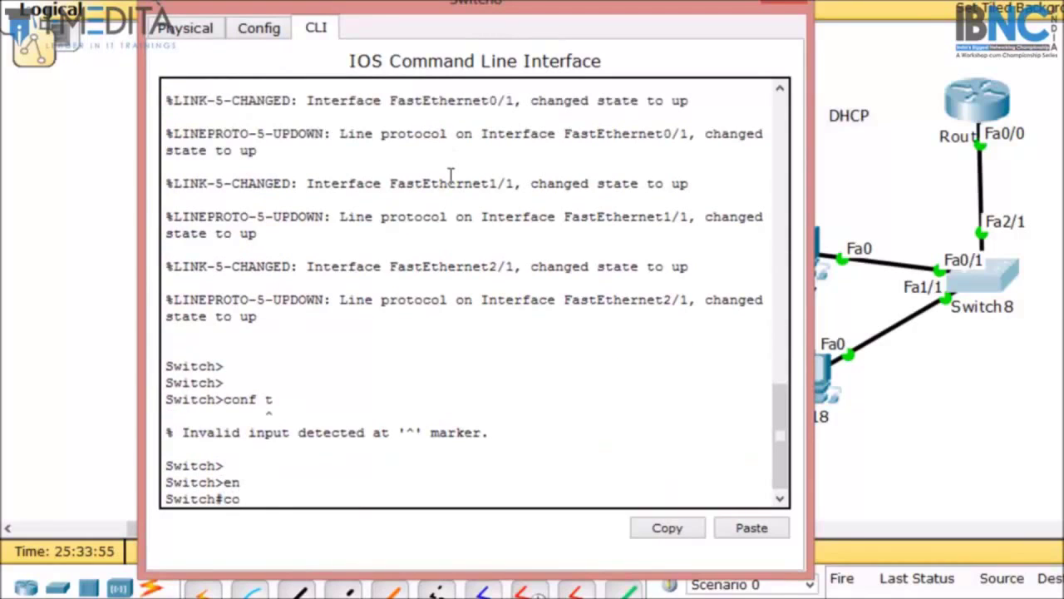
{"action": "type", "text": "nf t"}
{"action": "key", "text": "Return"}
{"action": "key", "text": "Return"}
Shut down Switch8's interface Fa2/1.
{"action": "type", "text": "int "}
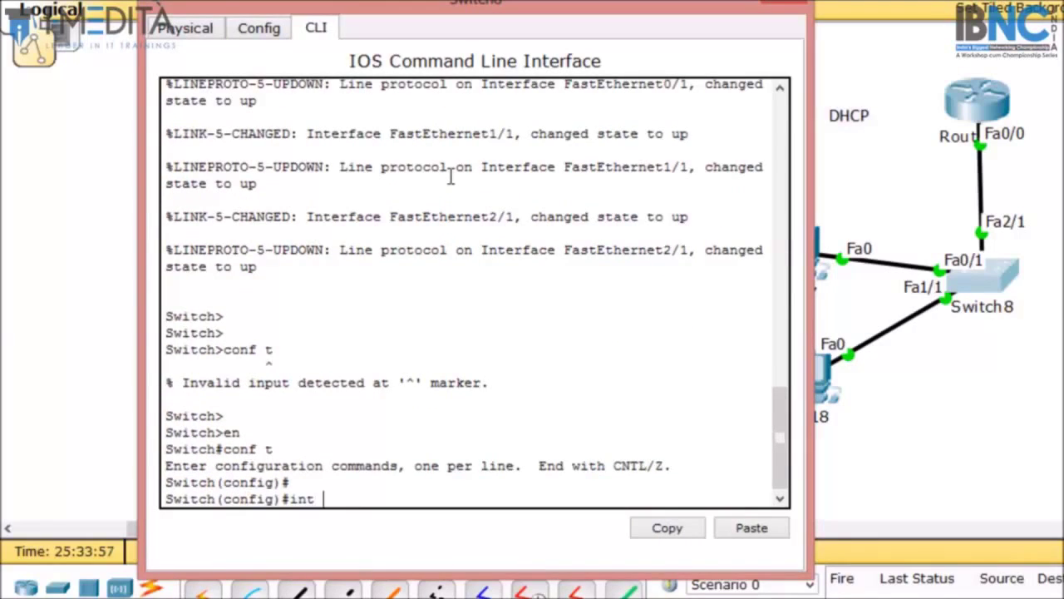
{"action": "type", "text": "f2/1"}
{"action": "key", "text": "Return"}
{"action": "key", "text": "Return"}
{"action": "type", "text": "shut"}
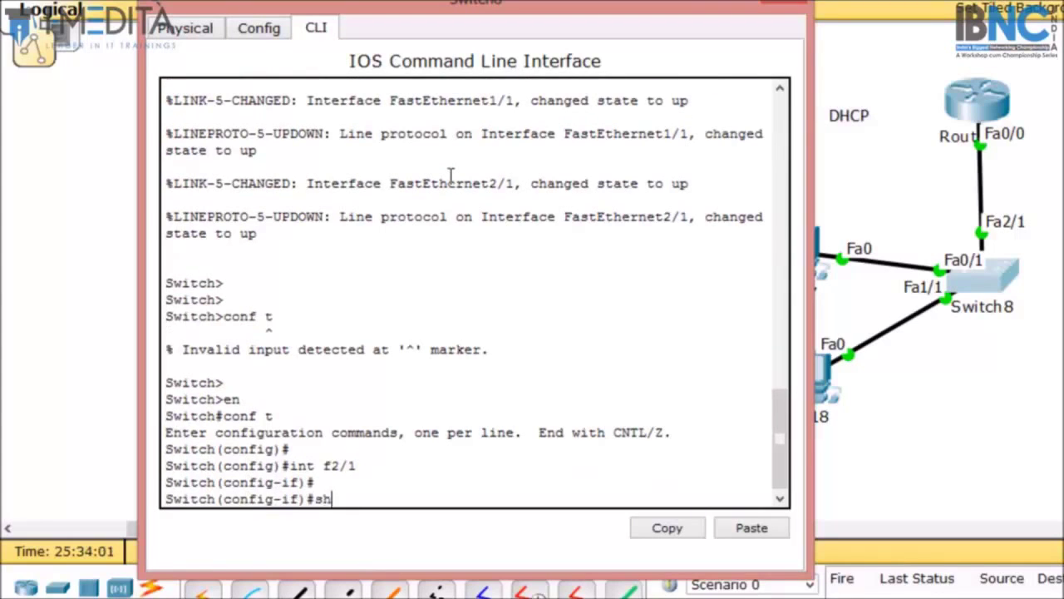
{"action": "key", "text": "Return"}
{"action": "left_click", "coordinate": [786, 4]}
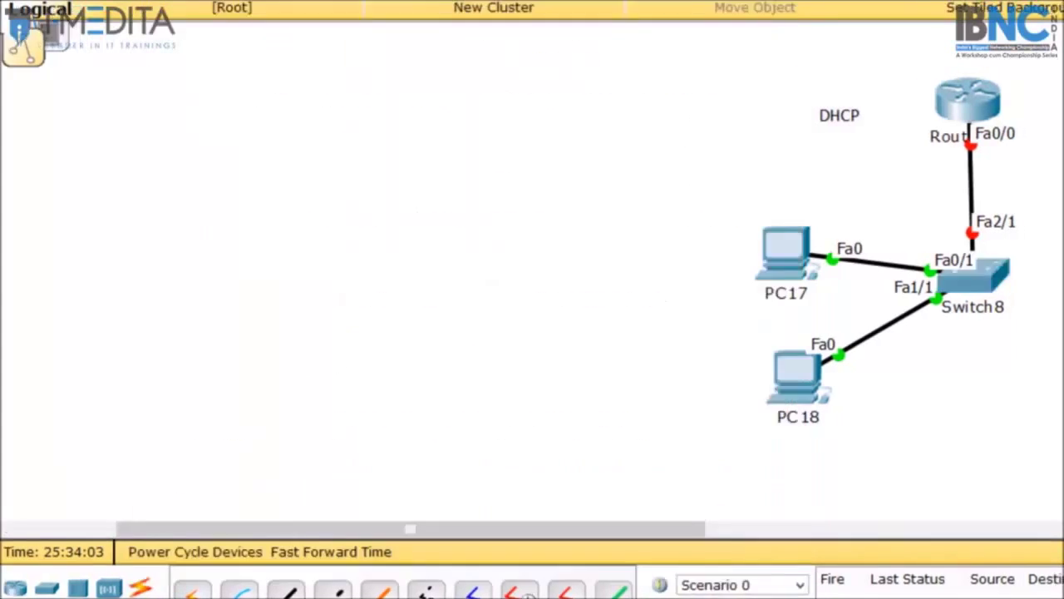
Renew PC17's DHCP request, which now falls back to an APIPA address.
{"action": "left_click", "coordinate": [795, 254]}
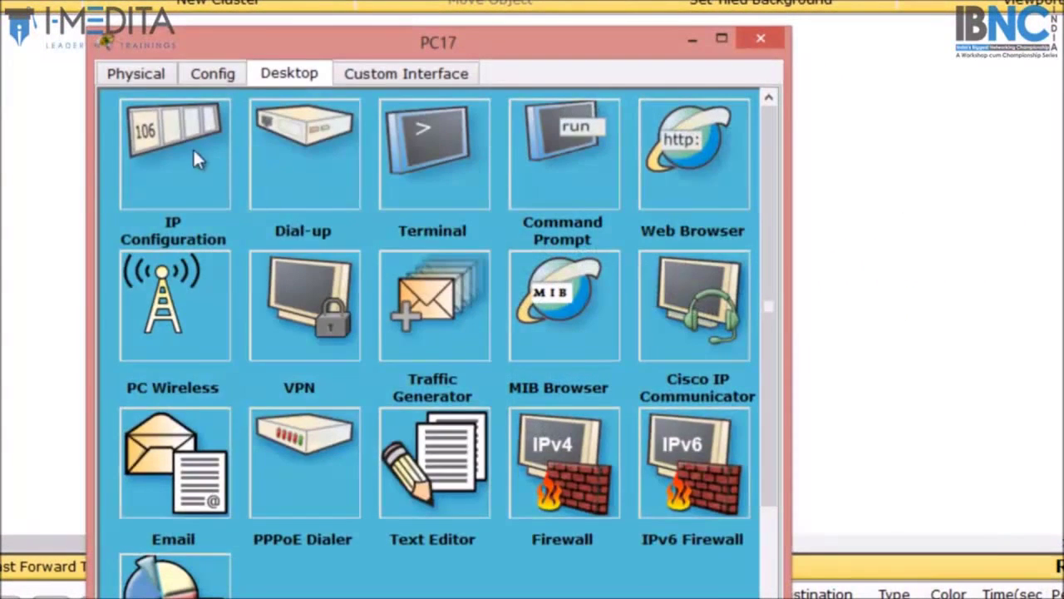
{"action": "left_click", "coordinate": [196, 158]}
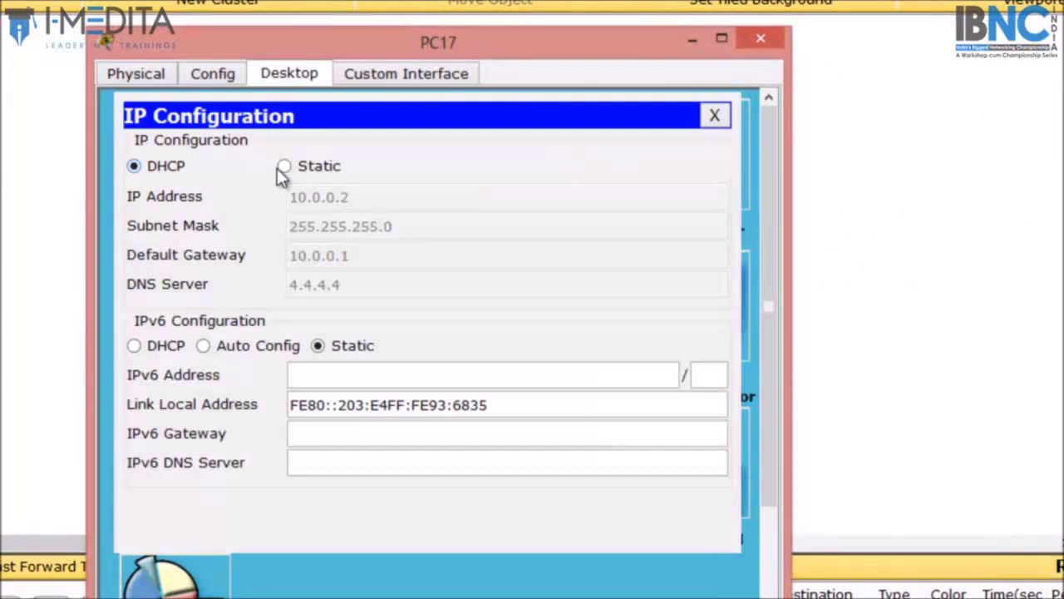
{"action": "left_click", "coordinate": [285, 166]}
{"action": "left_click", "coordinate": [135, 166]}
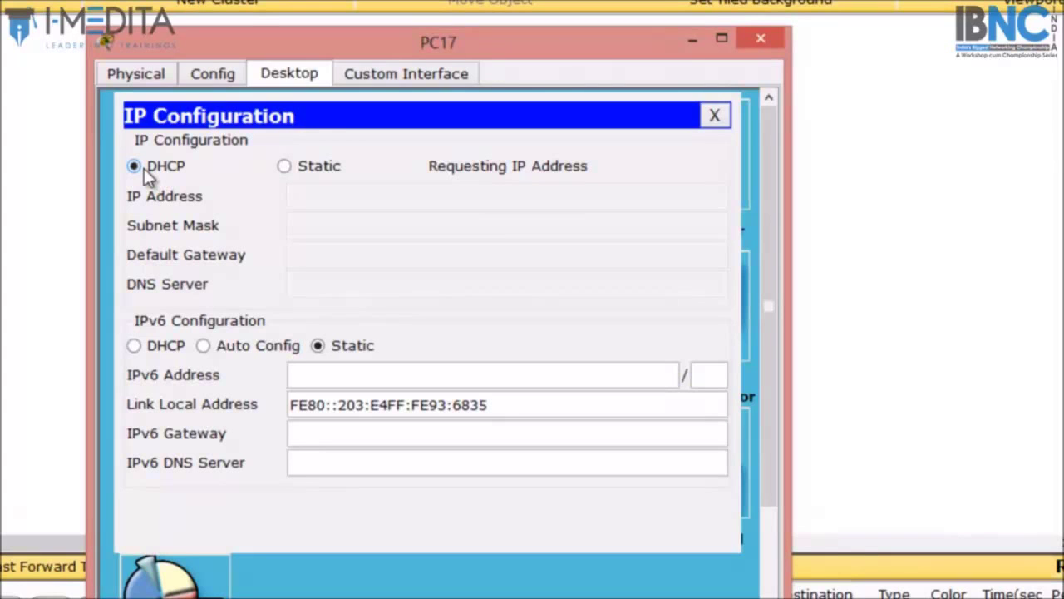
{"action": "left_click_drag", "start_coordinate": [213, 53], "coordinate": [18, 21]}
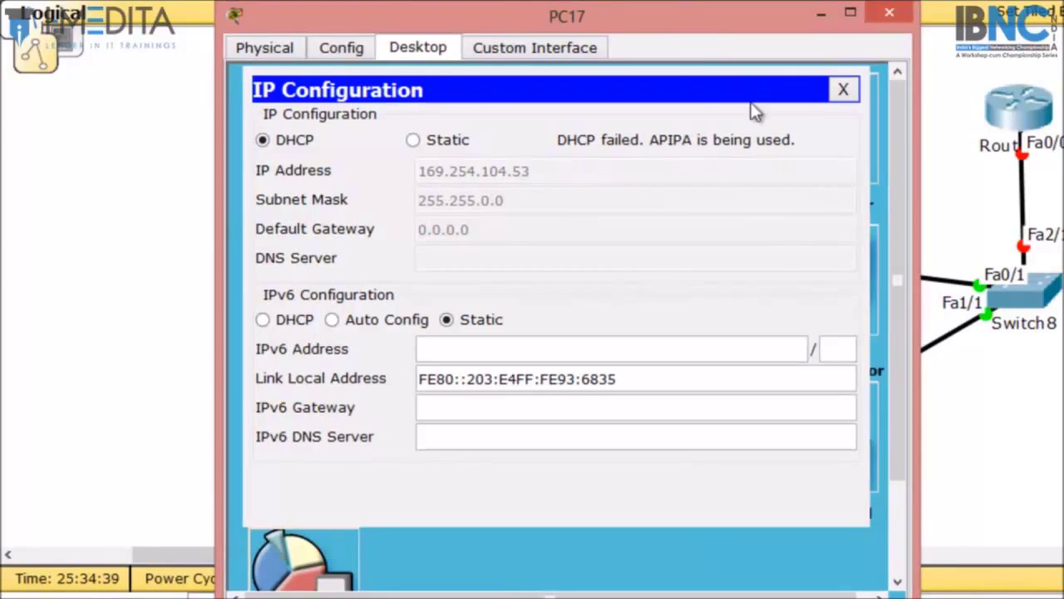
{"action": "left_click", "coordinate": [889, 13]}
Re-enable Switch8's Fa2/1 with no shut and fast-forward simulation time.
{"action": "left_click", "coordinate": [1017, 303]}
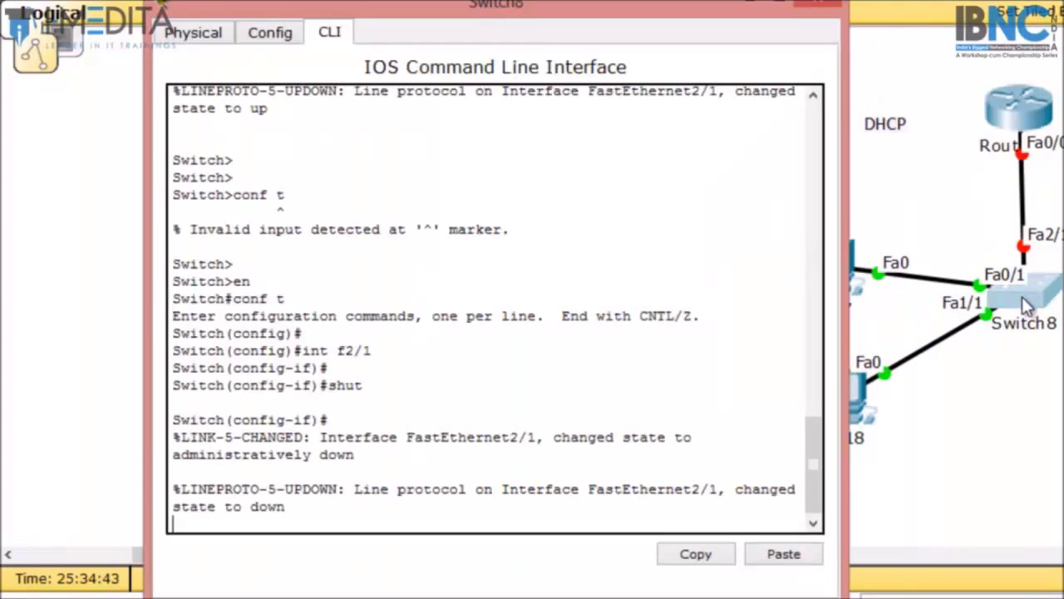
{"action": "key", "text": "Return"}
{"action": "key", "text": "Return"}
{"action": "key", "text": "Return"}
{"action": "type", "text": "no shut"}
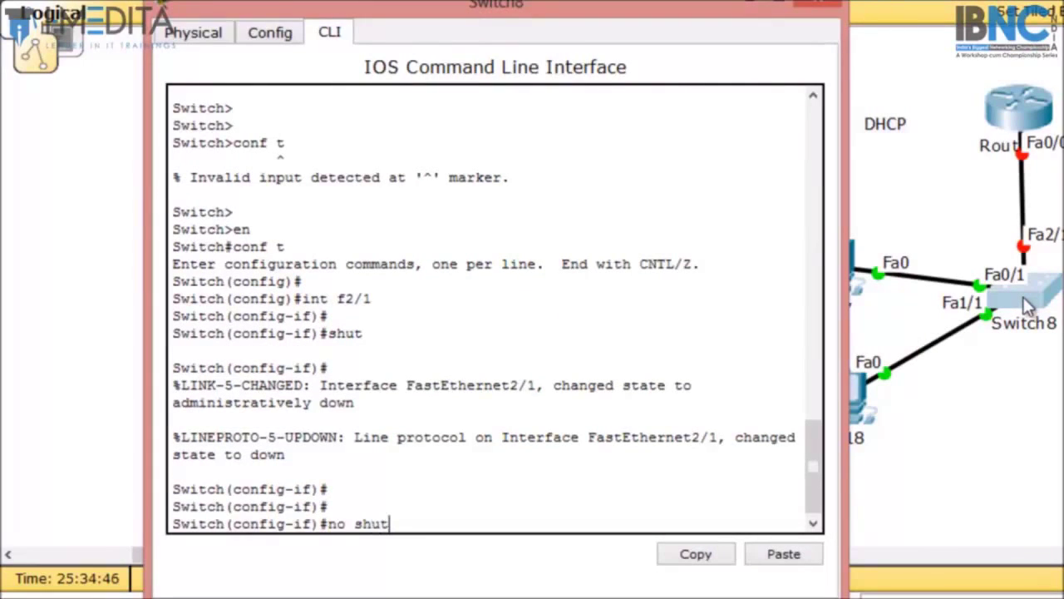
{"action": "key", "text": "Return"}
{"action": "key", "text": "Return"}
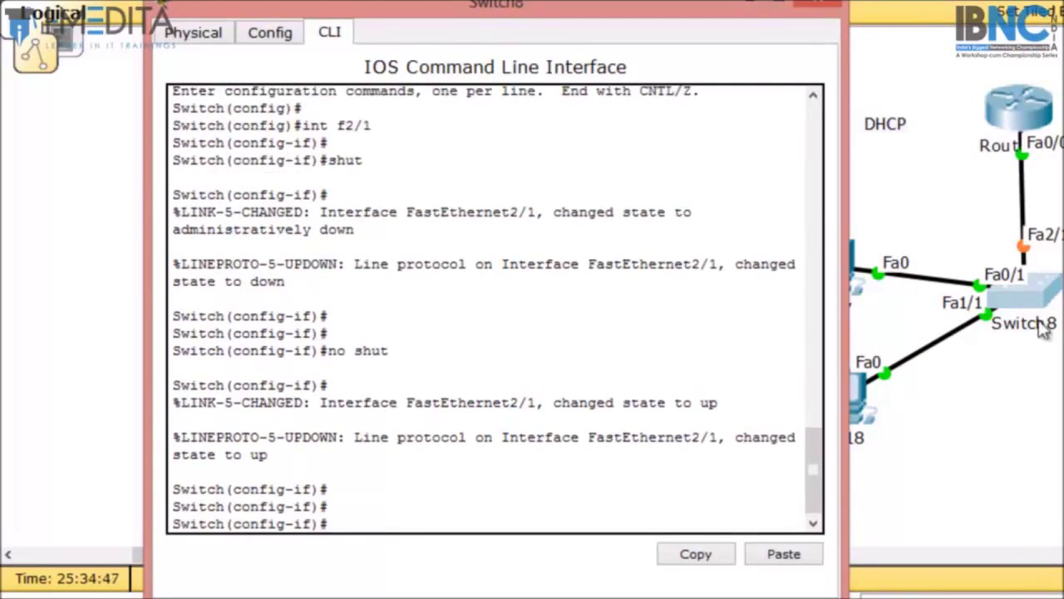
{"action": "left_click", "coordinate": [1052, 509]}
{"action": "left_click", "coordinate": [395, 588]}
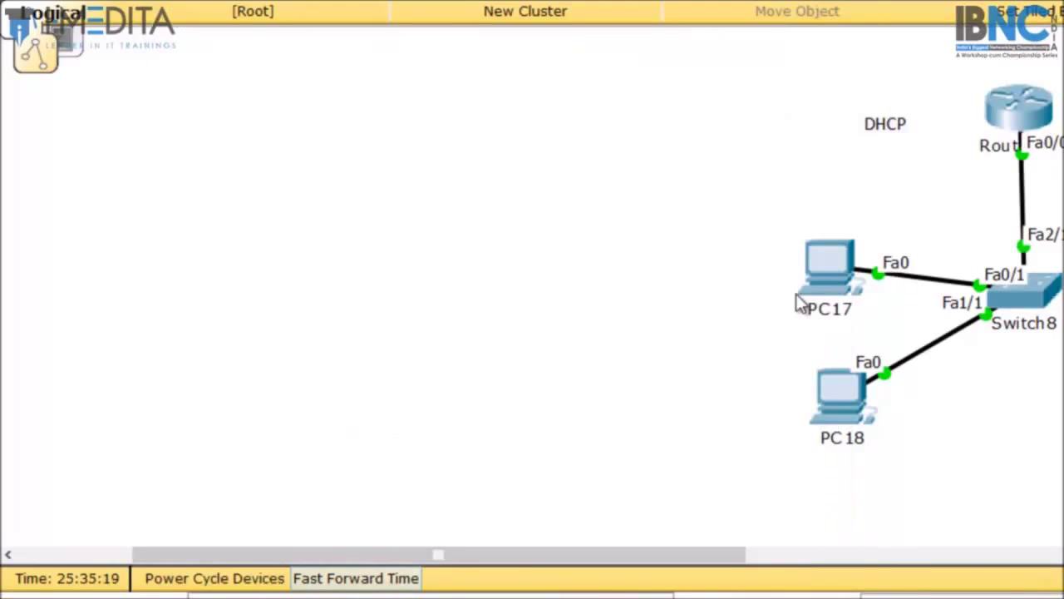
Toggle PC17 from Static back to DHCP so it again leases 10.0.0.2.
{"action": "left_click", "coordinate": [802, 292]}
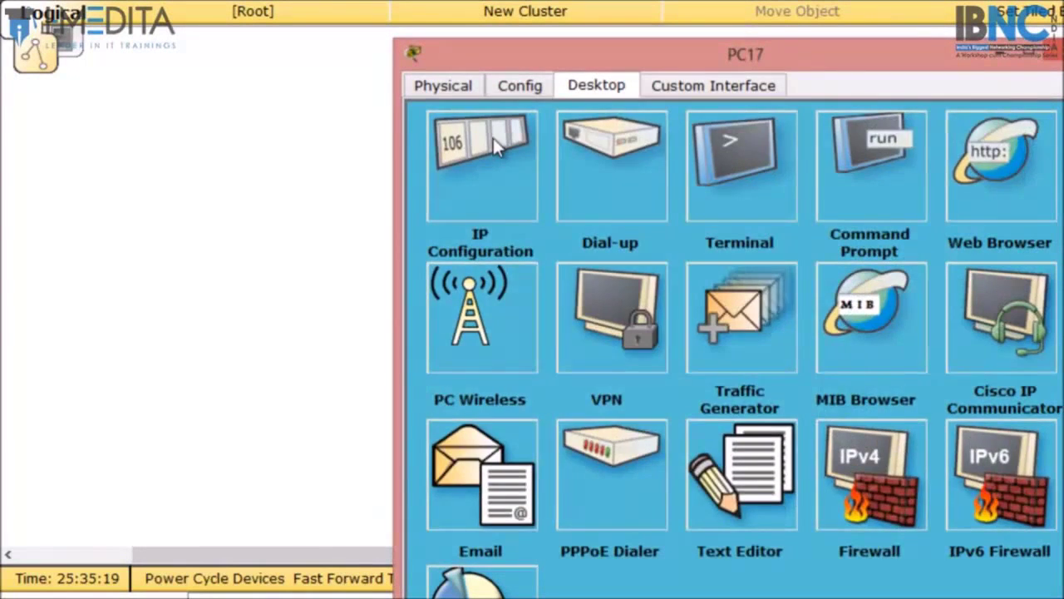
{"action": "left_click", "coordinate": [493, 138]}
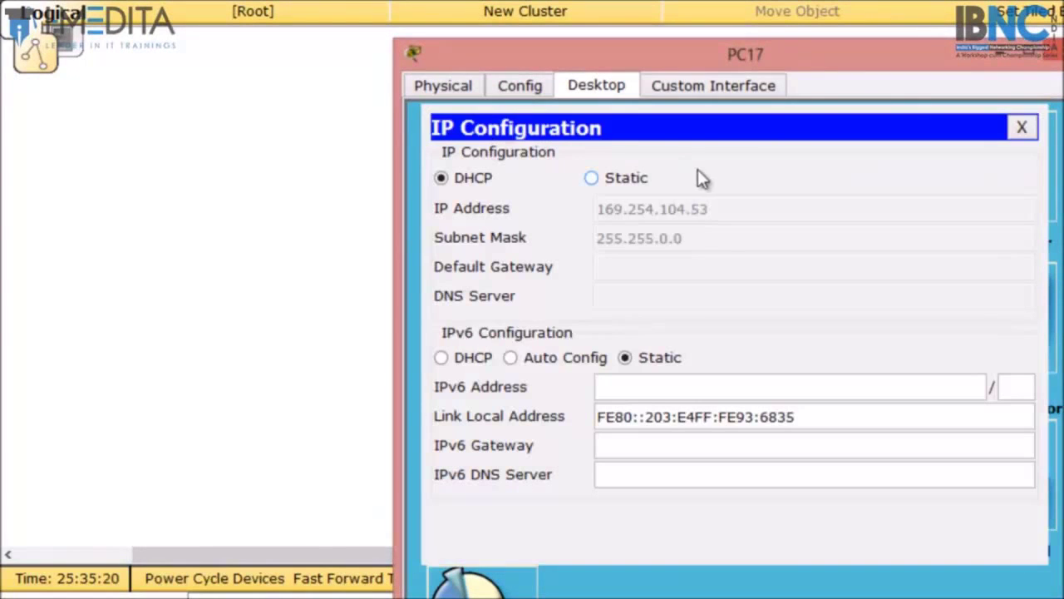
{"action": "left_click", "coordinate": [628, 181]}
{"action": "left_click", "coordinate": [478, 183]}
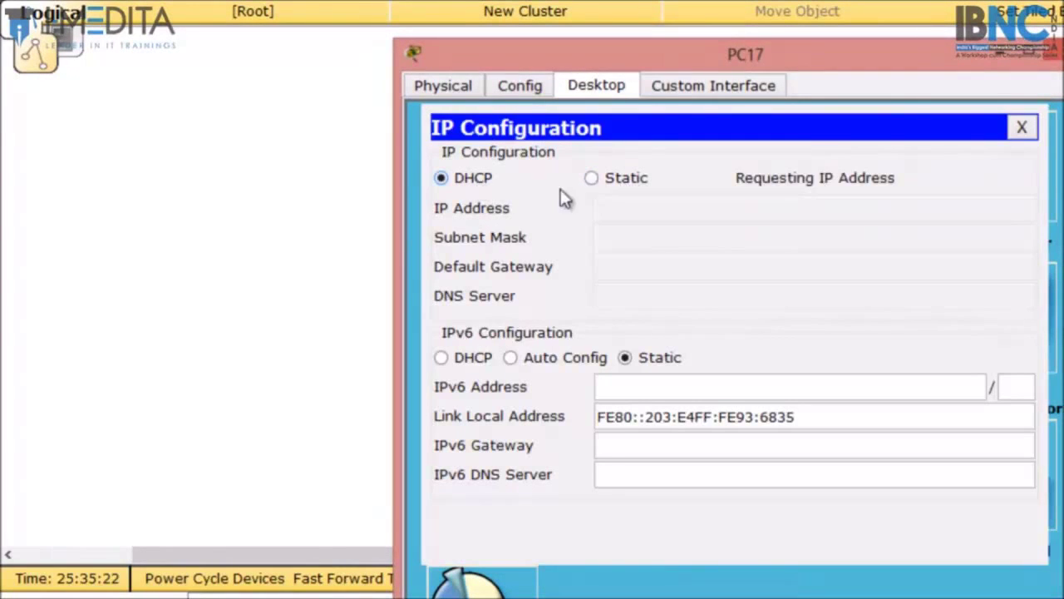
{"action": "left_click", "coordinate": [1053, 59]}
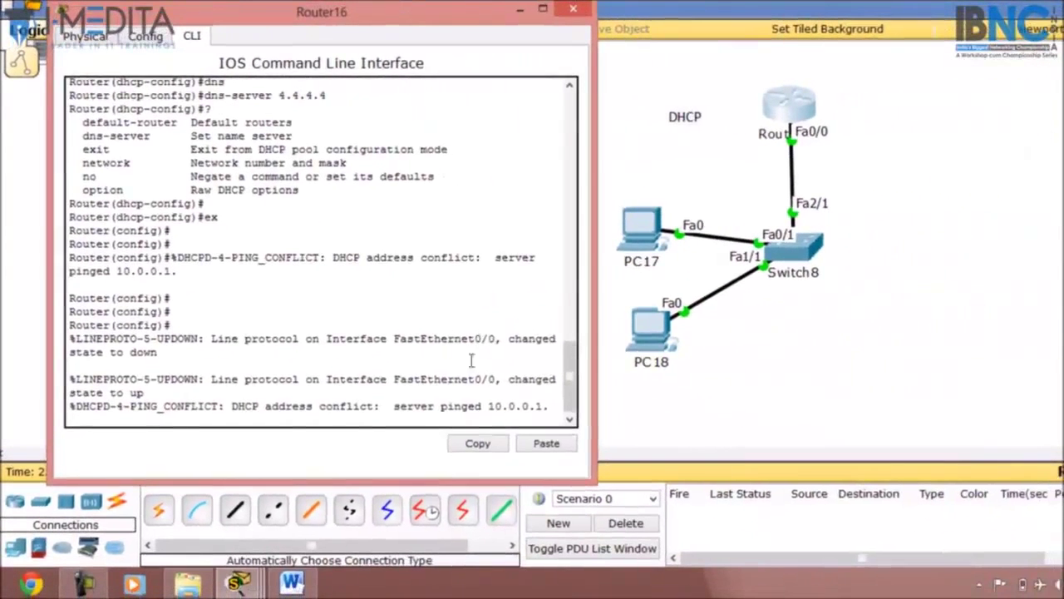
Run ip dhcp excluded-address 10.0.0.2 10.0.0.10 on Router16 and close its console.
{"action": "key", "text": "Return"}
{"action": "key", "text": "Return"}
{"action": "key", "text": "Return"}
{"action": "key", "text": "Return"}
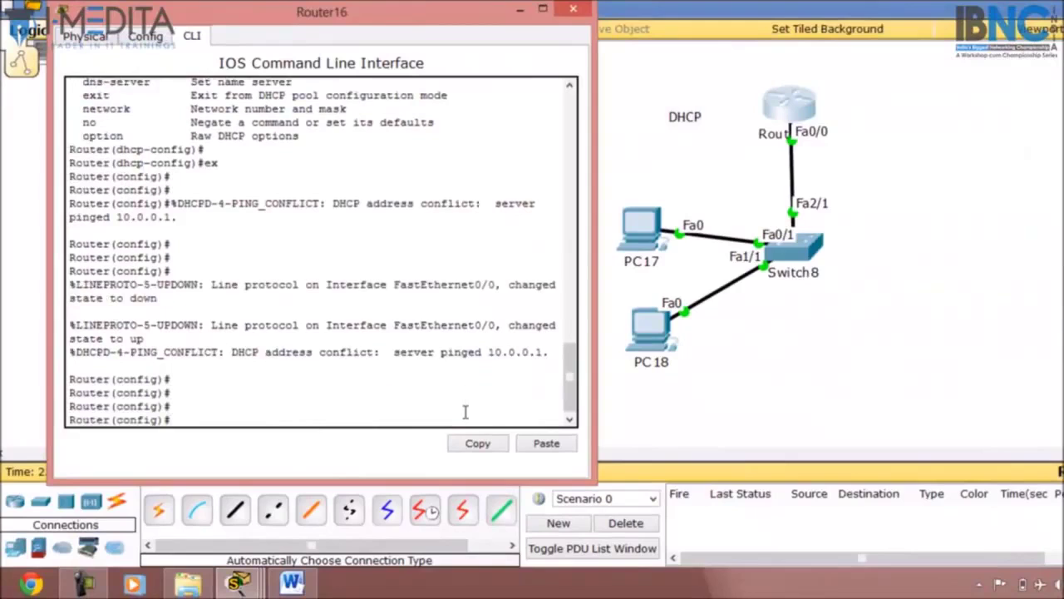
{"action": "type", "text": "ip dhc"}
{"action": "key", "text": "Tab"}
{"action": "type", "text": "ex"}
{"action": "key", "text": "Tab"}
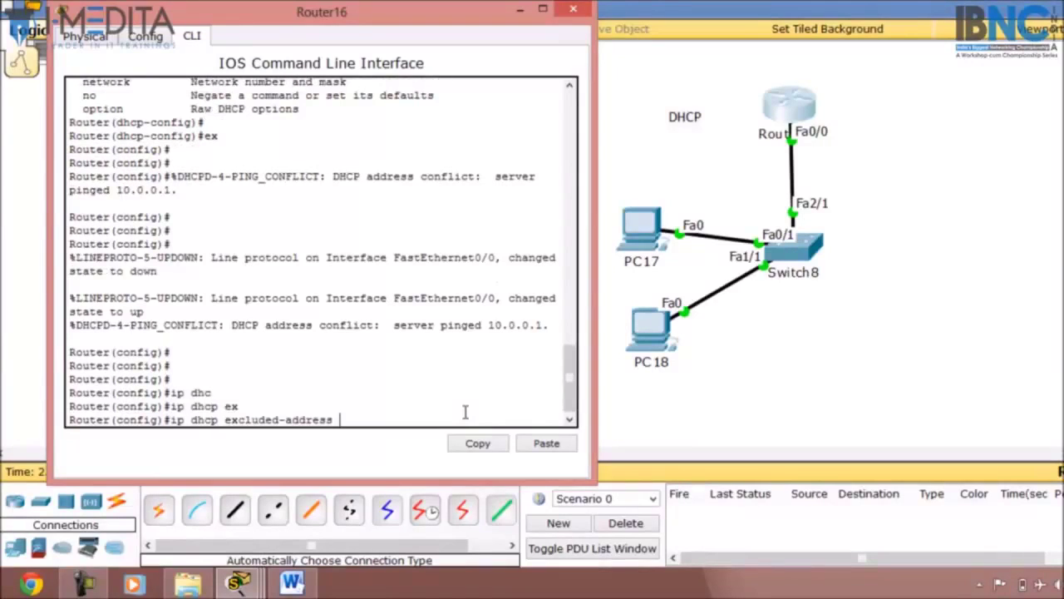
{"action": "type", "text": "?"}
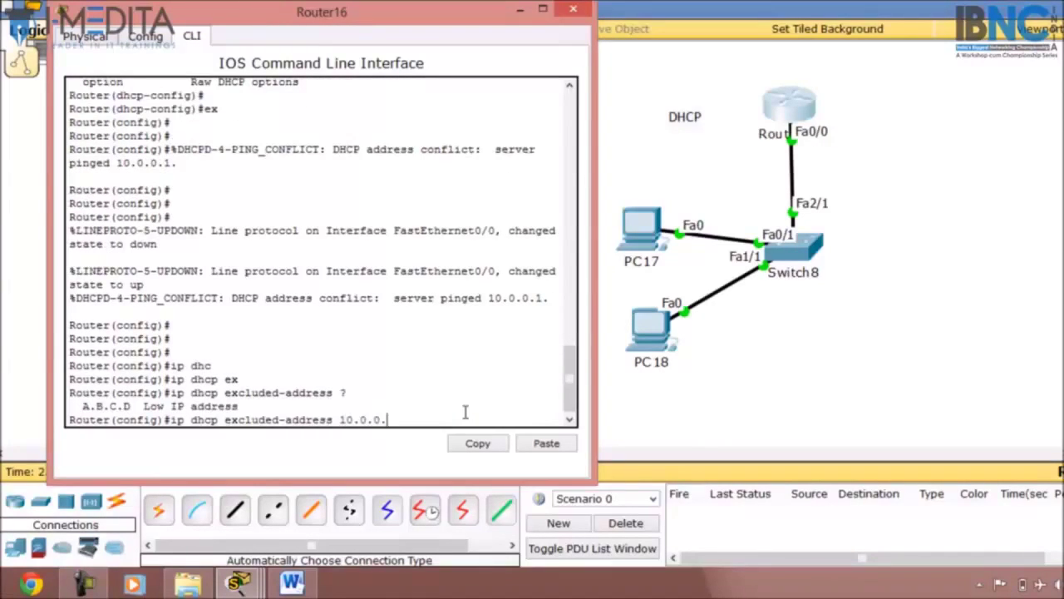
{"action": "type", "text": "10.0.0"}
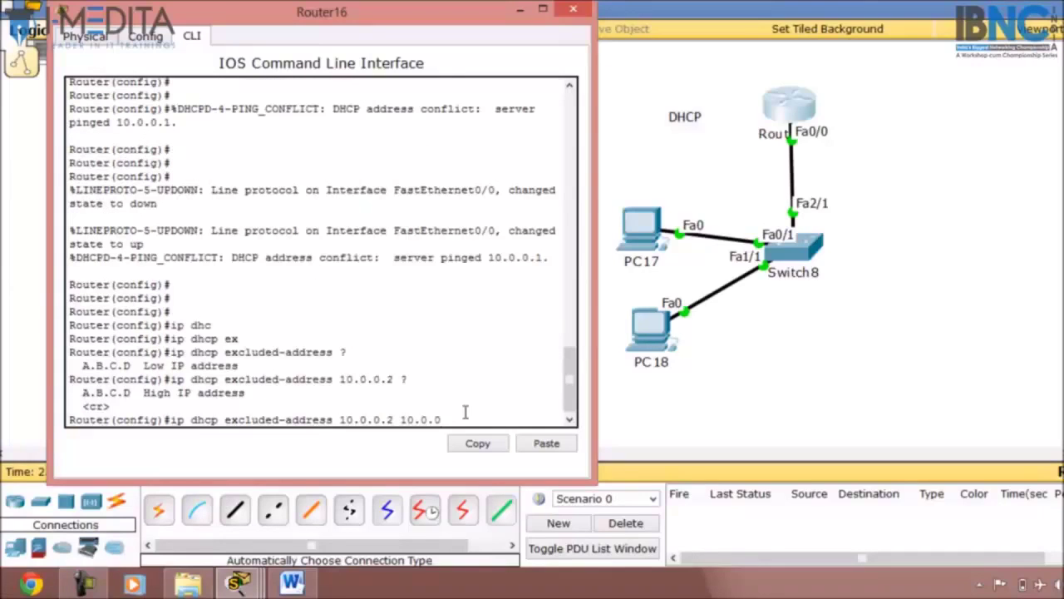
{"action": "type", "text": ".2 ?10.0.00."}
{"action": "type", "text": "10"}
{"action": "mouse_move", "coordinate": [466, 414]}
{"action": "left_mouse_down"}
{"action": "mouse_move", "coordinate": [348, 421]}
{"action": "mouse_move", "coordinate": [474, 417]}
{"action": "left_mouse_up"}
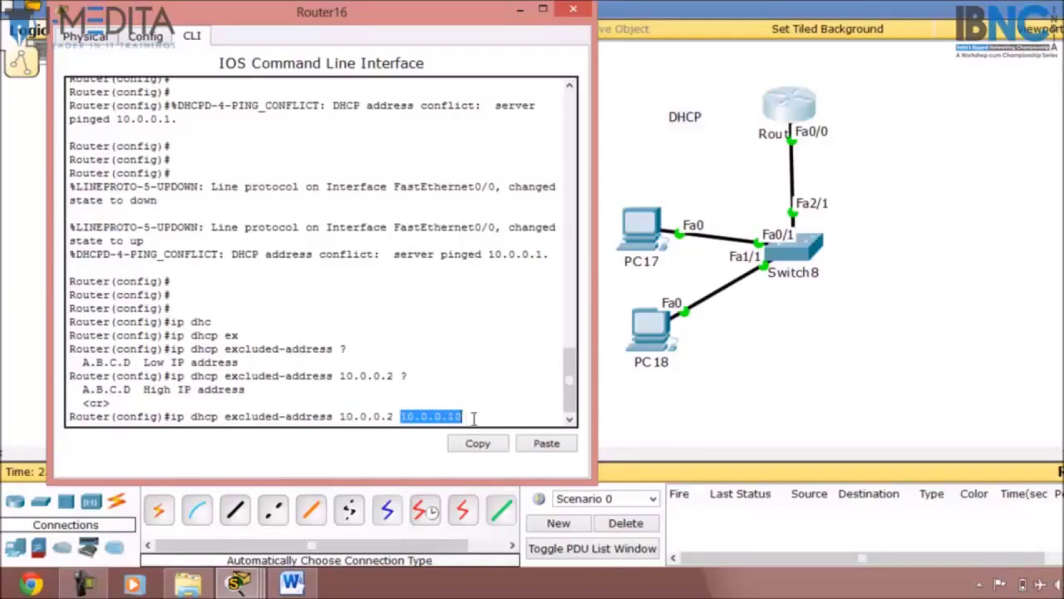
{"action": "key", "text": "Return"}
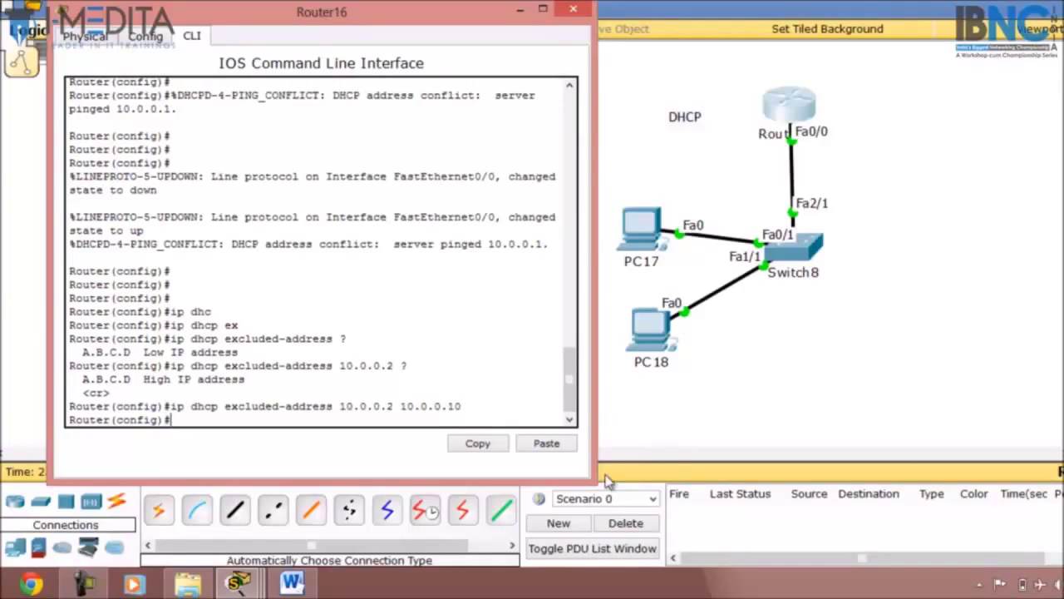
{"action": "left_click", "coordinate": [657, 235]}
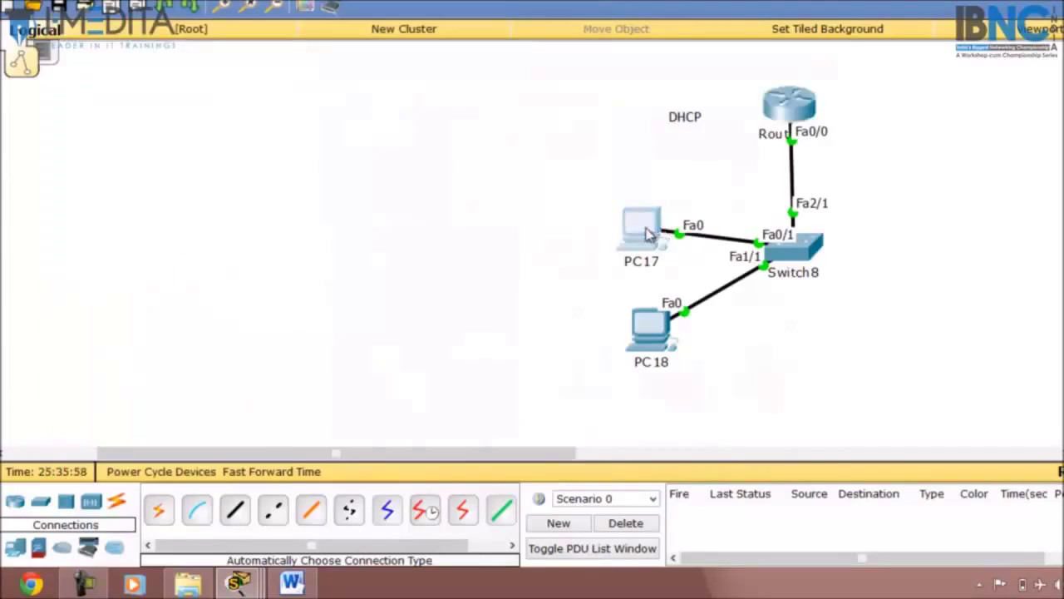
Toggle PC17 from Static to DHCP so it leases 10.0.0.11, then close its window.
{"action": "left_click", "coordinate": [649, 235]}
{"action": "left_click", "coordinate": [379, 159]}
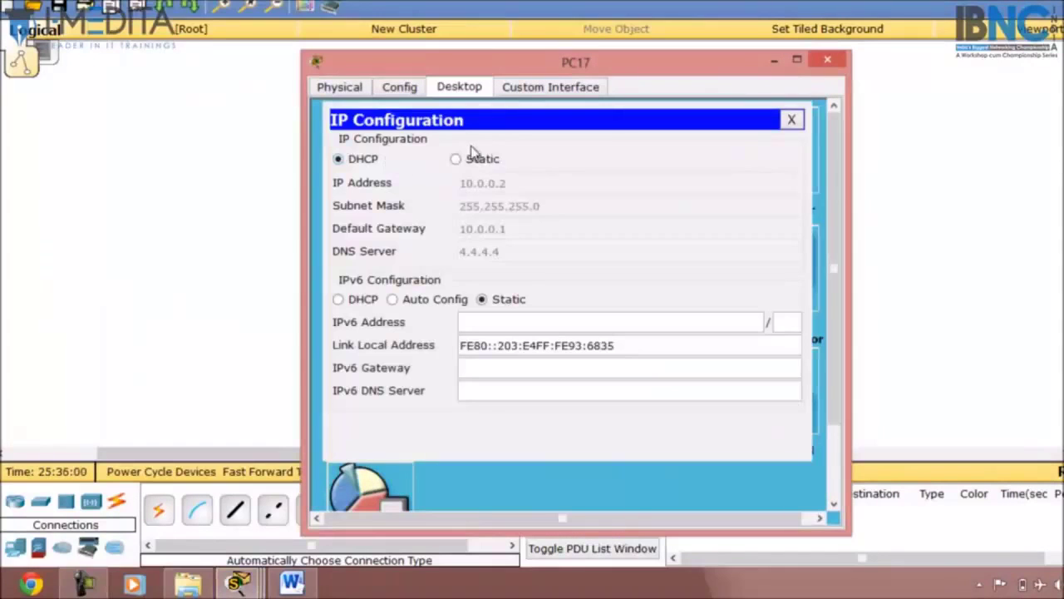
{"action": "left_click", "coordinate": [456, 159]}
{"action": "left_click", "coordinate": [354, 164]}
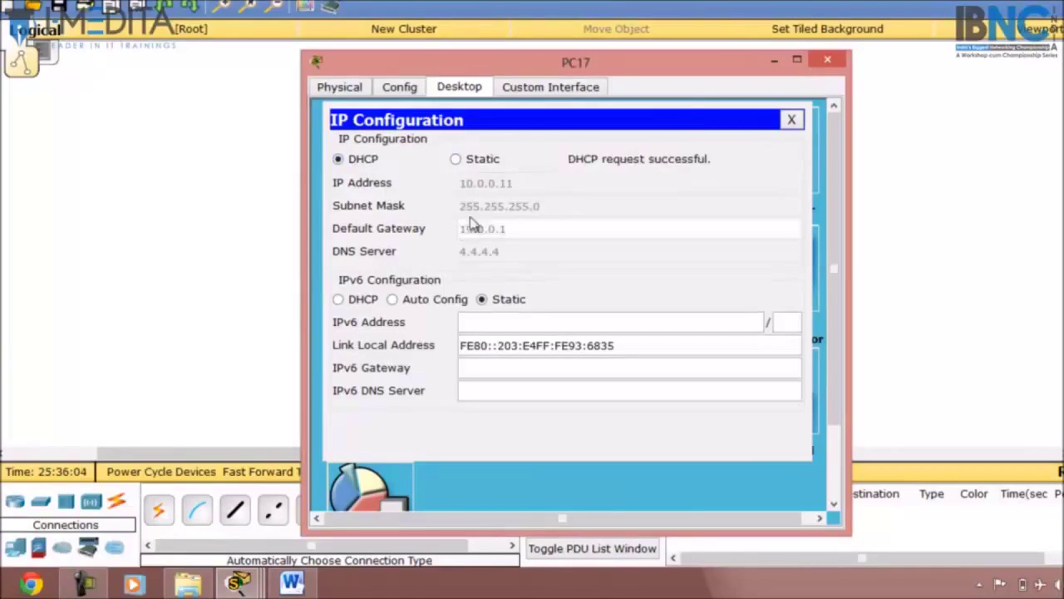
{"action": "left_click_drag", "start_coordinate": [660, 66], "coordinate": [466, 27]}
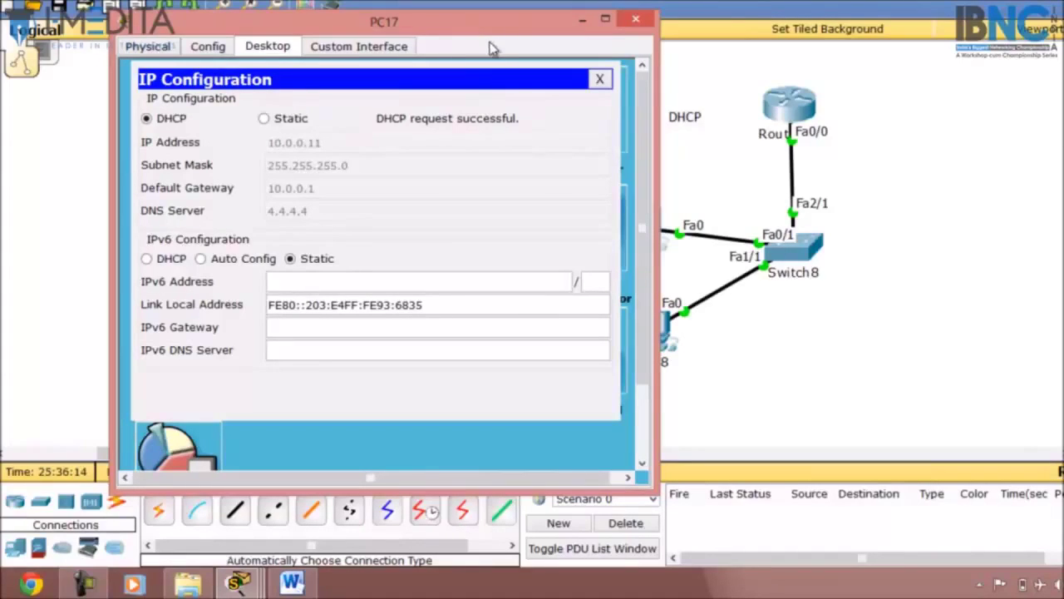
{"action": "left_click", "coordinate": [635, 18]}
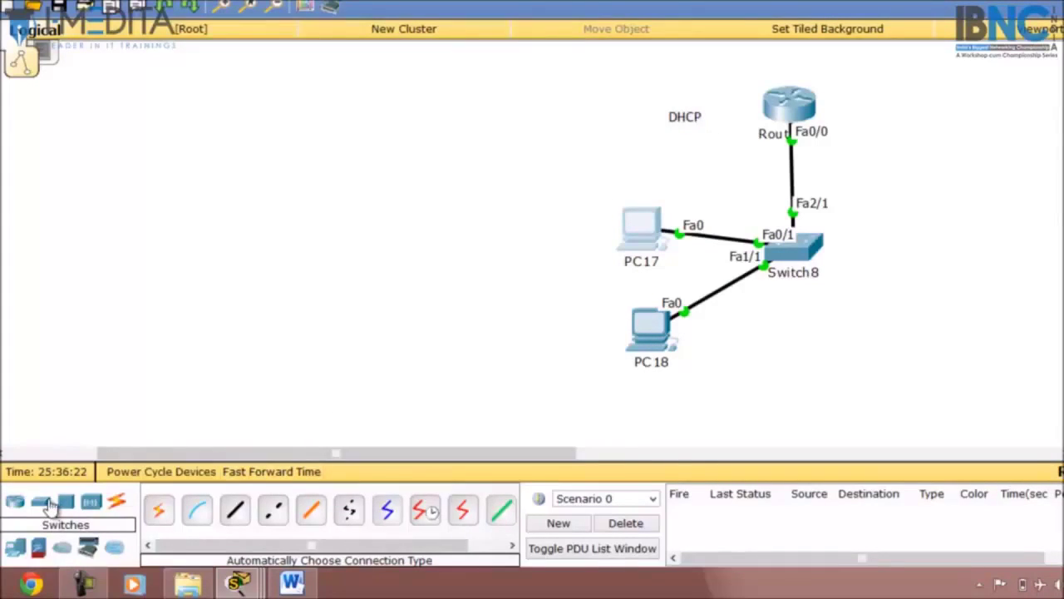
Place a generic Switch-PT, Switch9, on the canvas left of the DHCP label.
{"action": "left_click", "coordinate": [41, 502]}
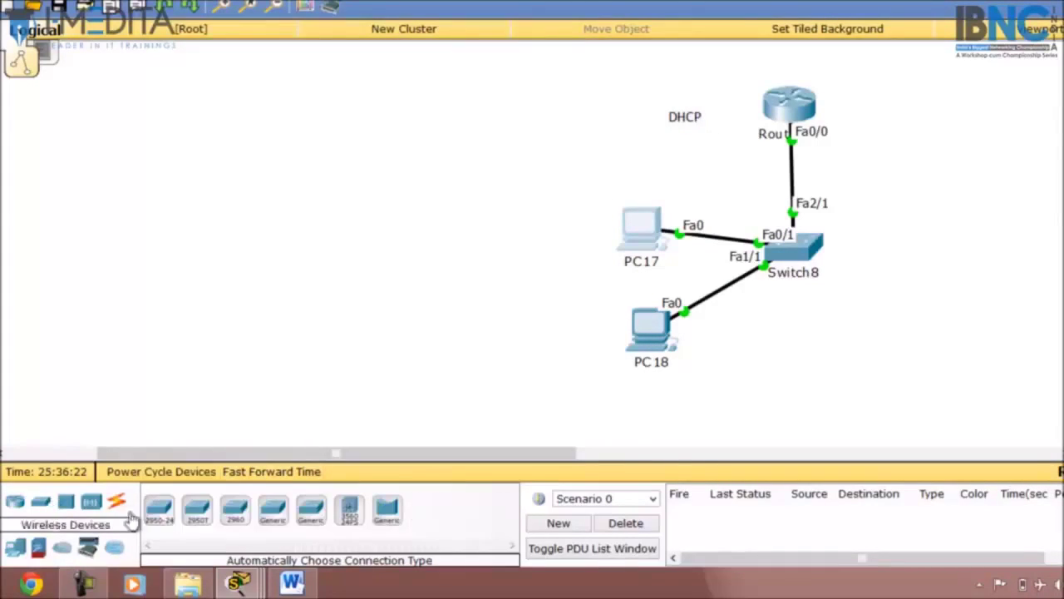
{"action": "left_click", "coordinate": [273, 509]}
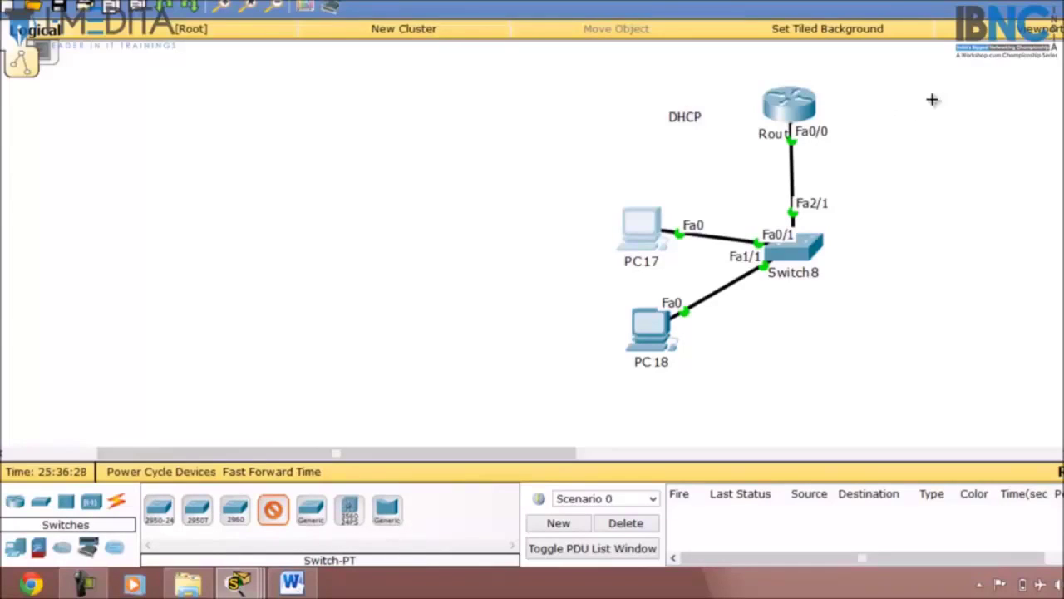
{"action": "left_click", "coordinate": [580, 110]}
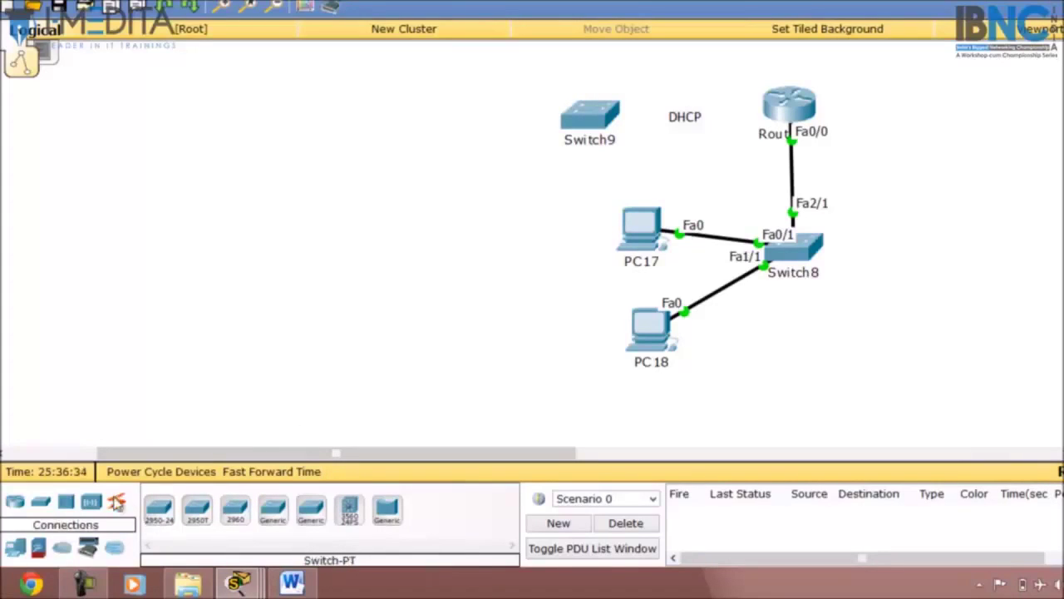
Connect Switch9's Fa0/1 to Router16's Fa1/0 with an automatic cable.
{"action": "left_click", "coordinate": [119, 503]}
{"action": "left_click", "coordinate": [158, 509]}
{"action": "left_click", "coordinate": [592, 114]}
{"action": "left_click", "coordinate": [786, 107]}
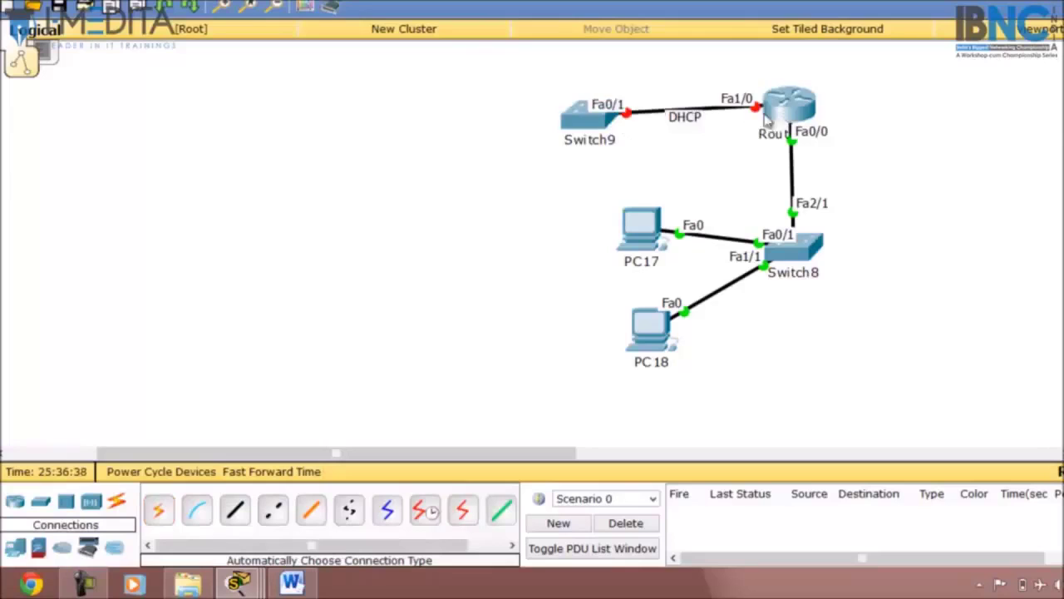
{"action": "left_click_drag", "start_coordinate": [584, 131], "coordinate": [558, 124]}
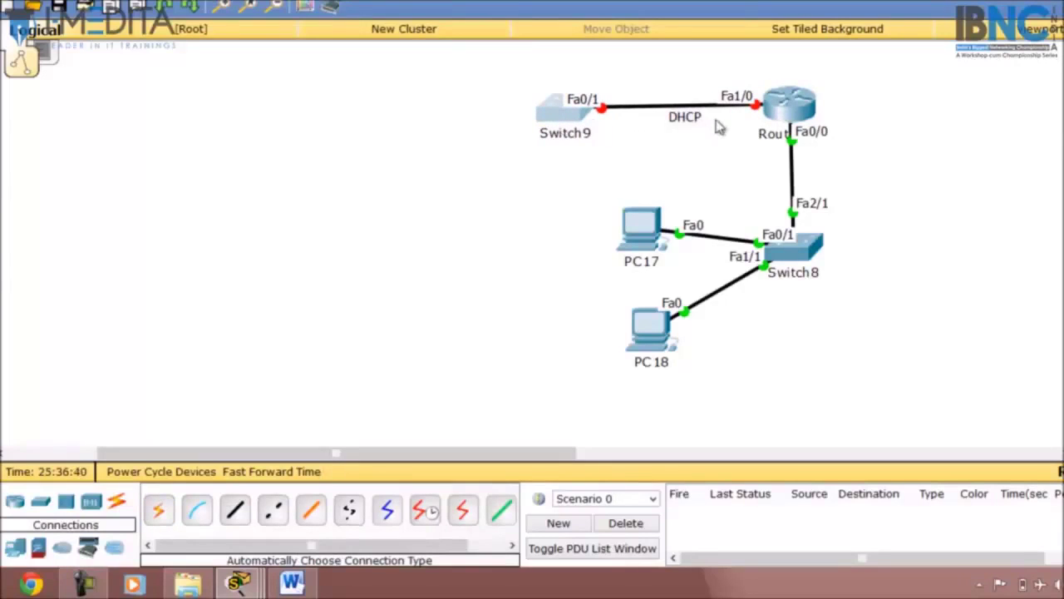
{"action": "left_click", "coordinate": [790, 115]}
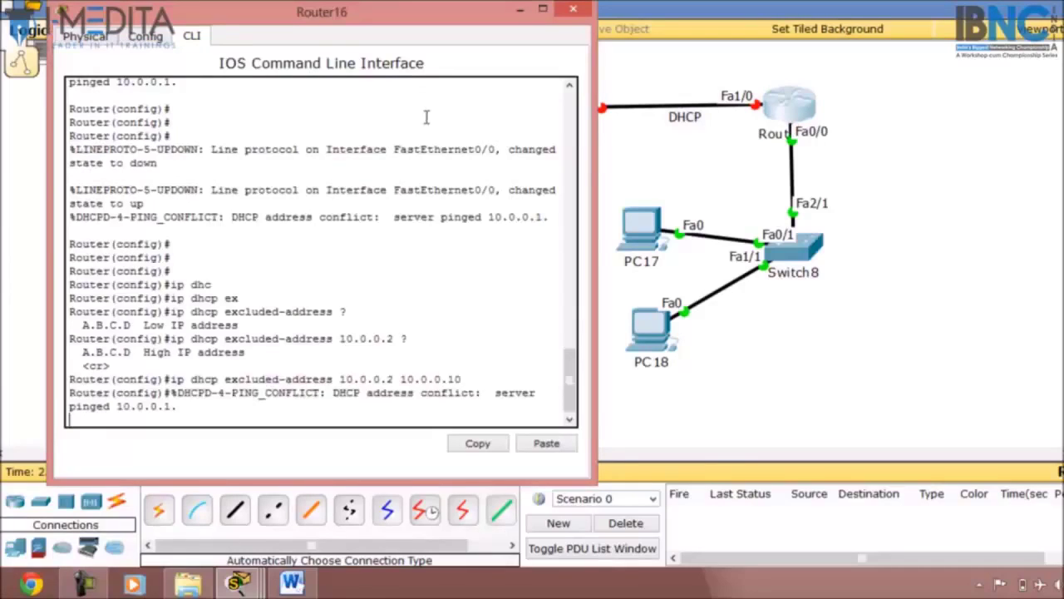
Give Router16's Fa1/0 address 14.0.0.1 255.0.0.0 and bring it up with no shut.
{"action": "key", "text": "Return"}
{"action": "key", "text": "Return"}
{"action": "key", "text": "Return"}
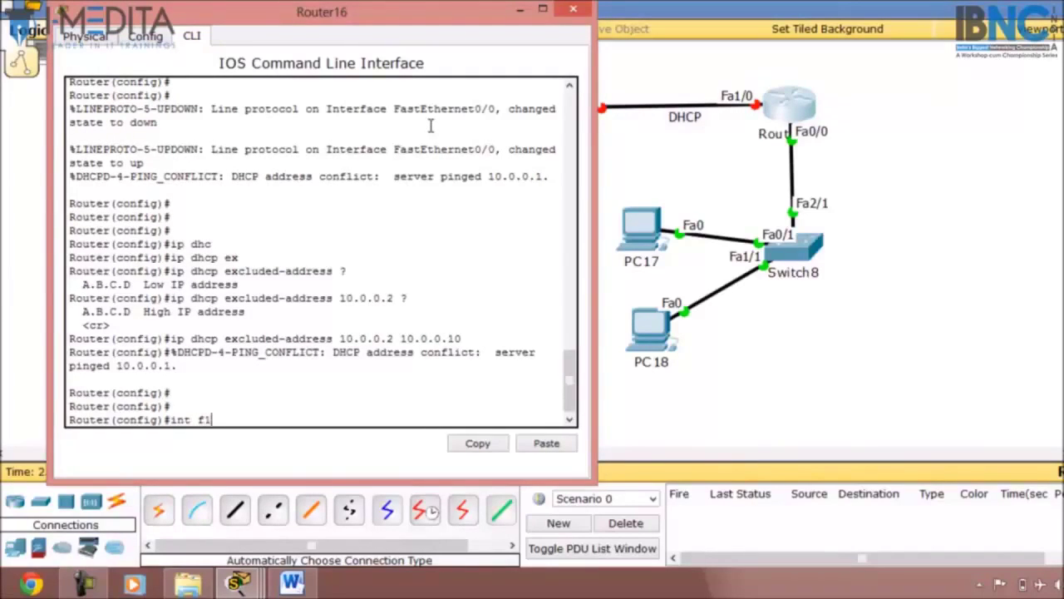
{"action": "type", "text": "int f1/0"}
{"action": "key", "text": "Return"}
{"action": "key", "text": "Return"}
{"action": "key", "text": "Return"}
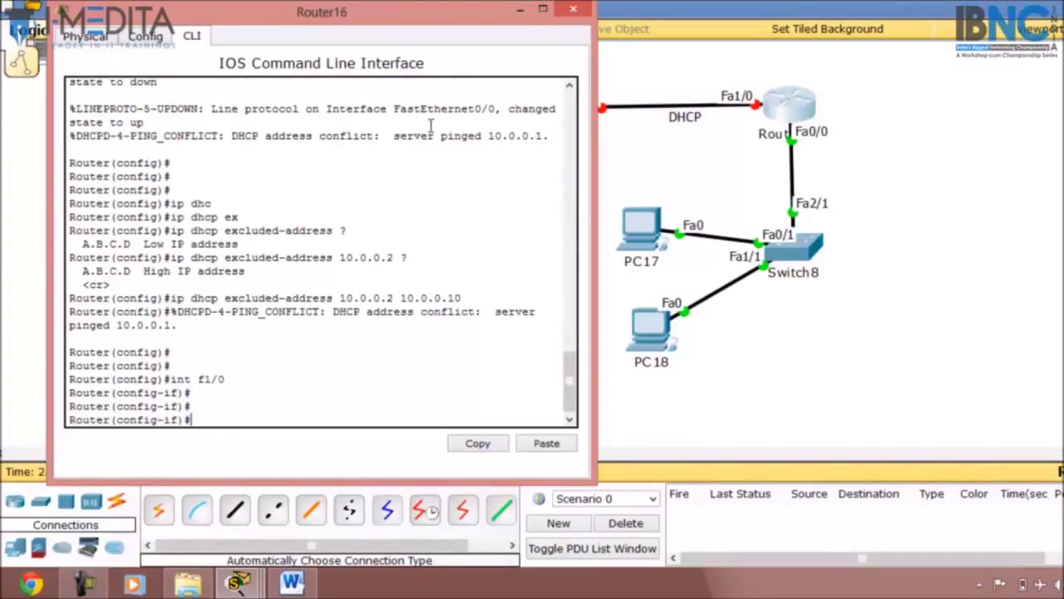
{"action": "type", "text": "ip add 14.0.0.1 255.0.0.0"}
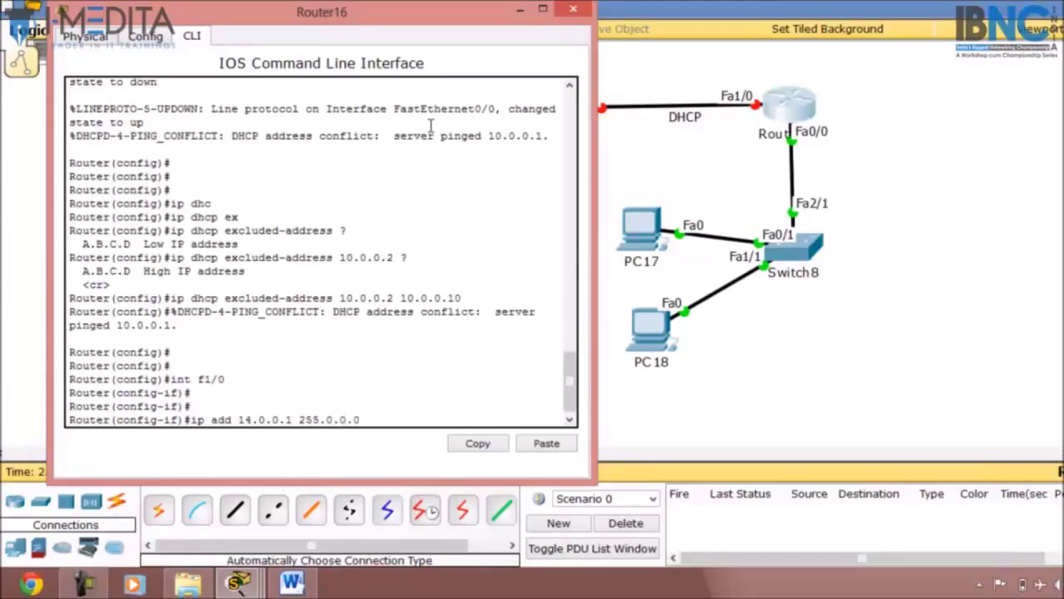
{"action": "key", "text": "Return"}
{"action": "type", "text": "no sh"}
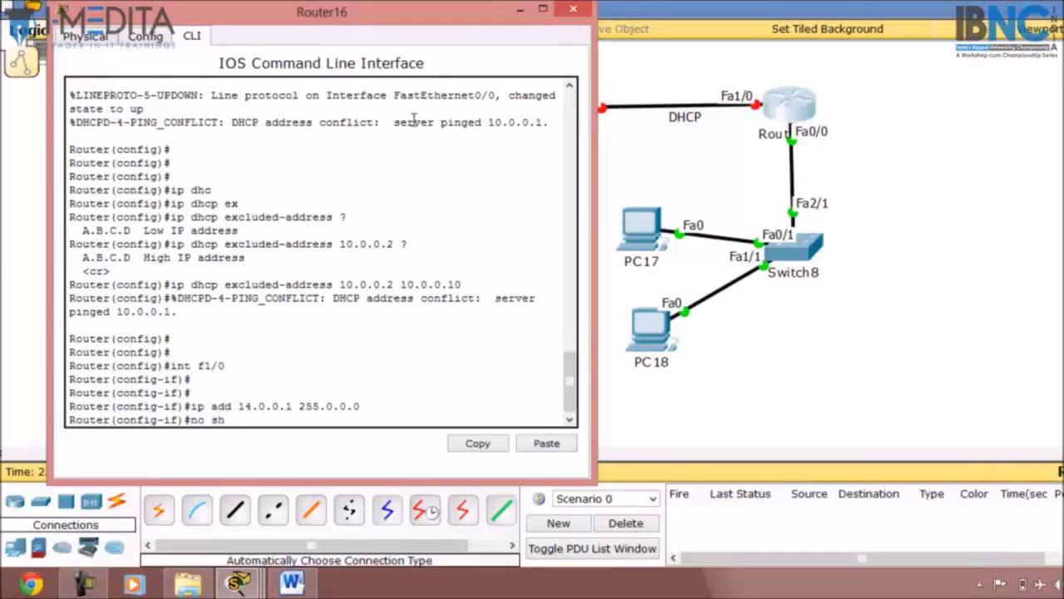
{"action": "key", "text": "Return"}
{"action": "key", "text": "Return"}
{"action": "key", "text": "Return"}
{"action": "key", "text": "Return"}
{"action": "key", "text": "Return"}
{"action": "key", "text": "Return"}
{"action": "key", "text": "Return"}
{"action": "key", "text": "Return"}
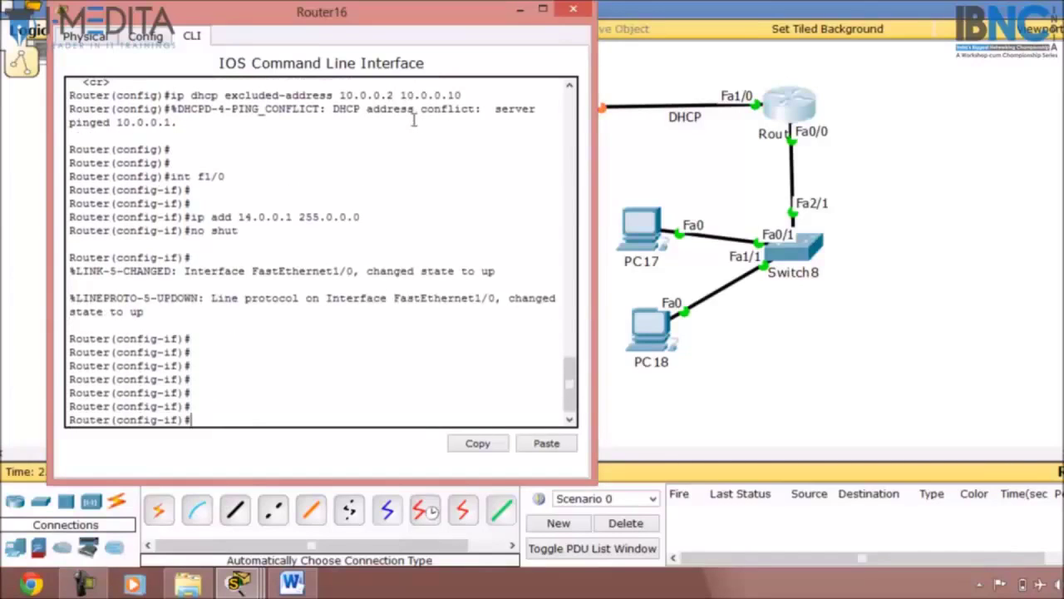
Check the Switch9 link in the topology, then exit back to privileged mode.
{"action": "left_click", "coordinate": [677, 409]}
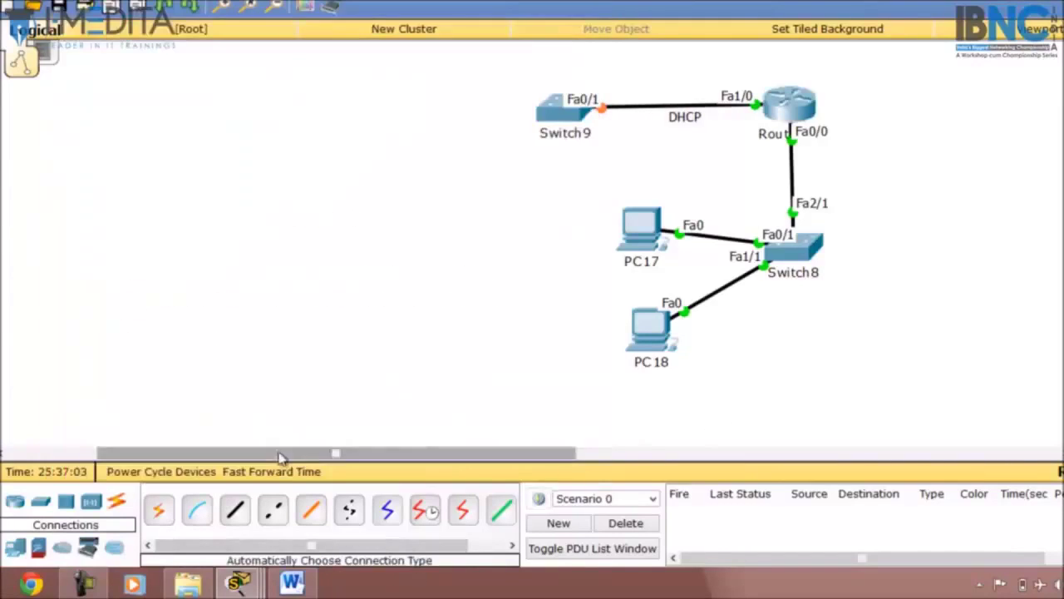
{"action": "left_click", "coordinate": [792, 117]}
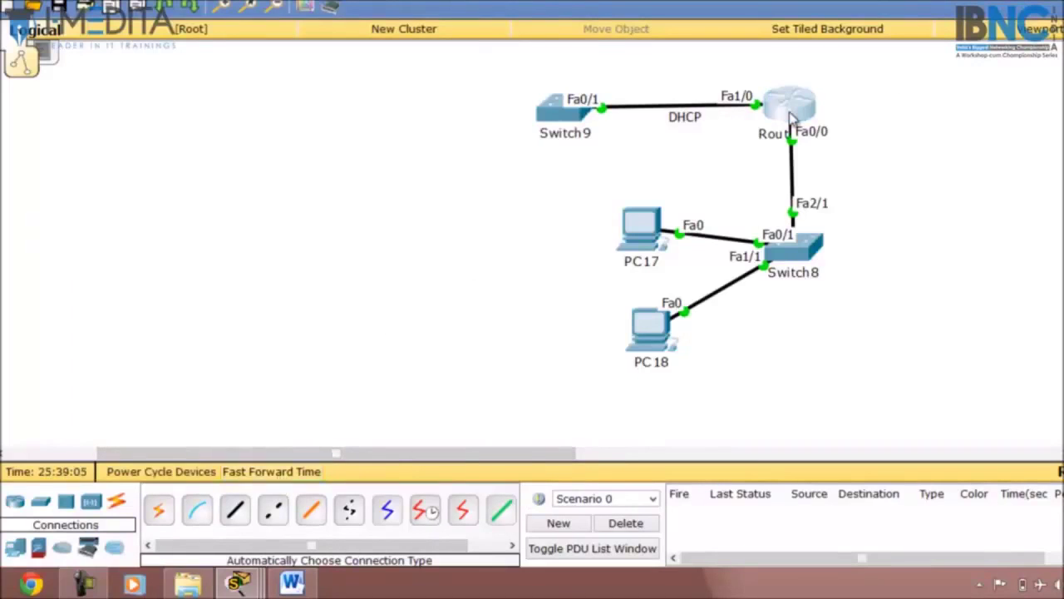
{"action": "type", "text": "ex"}
{"action": "key", "text": "Return"}
{"action": "key", "text": "Return"}
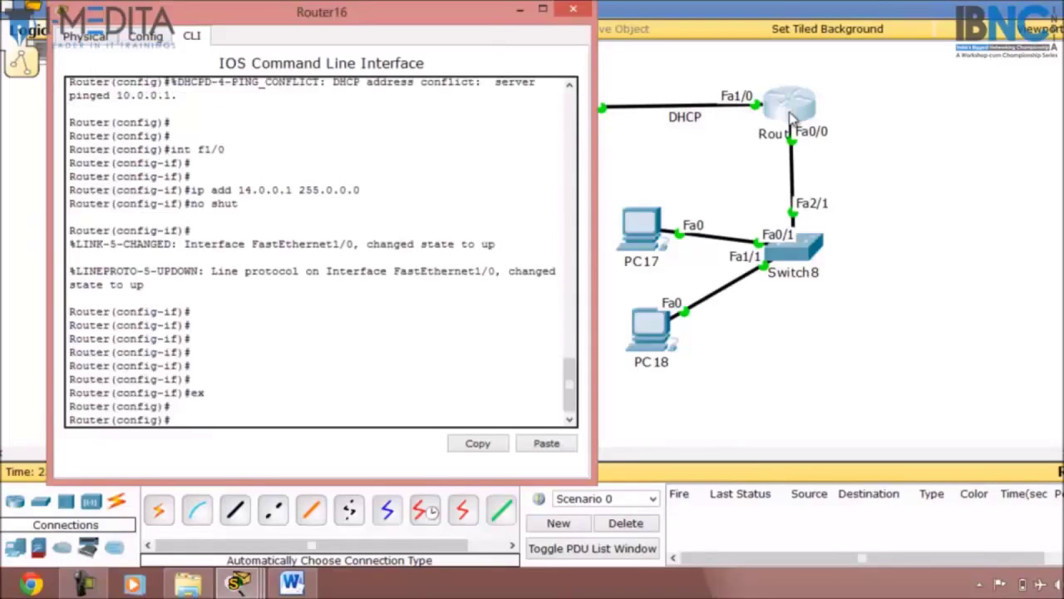
{"action": "type", "text": "ex"}
{"action": "key", "text": "Return"}
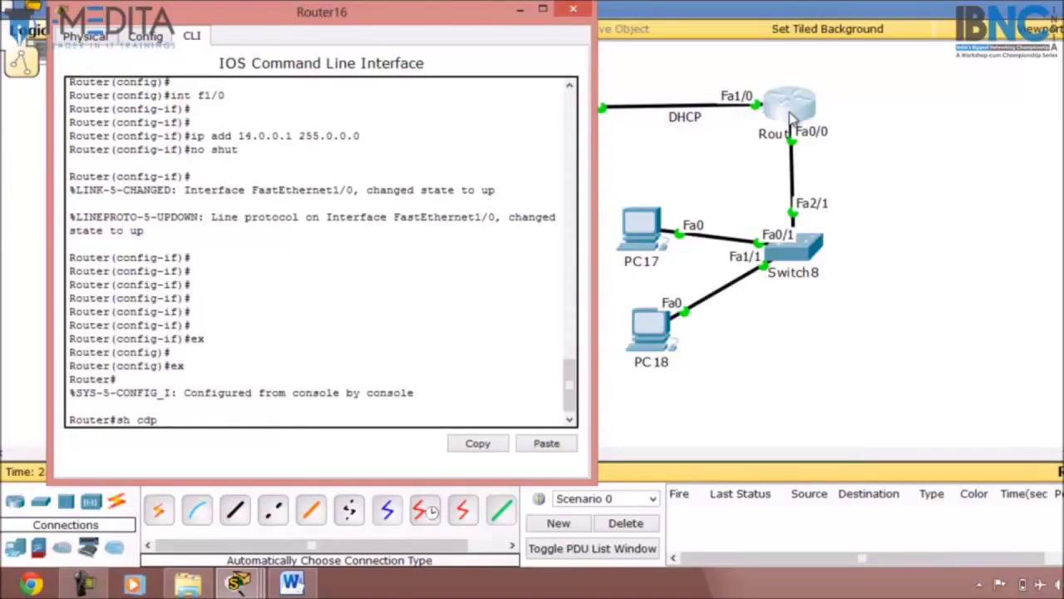
Run show cdp neighbors on Router16.
{"action": "type", "text": "sh cdp"}
{"action": "key", "text": "Tab"}
{"action": "type", "text": "ne"}
{"action": "key", "text": "Tab"}
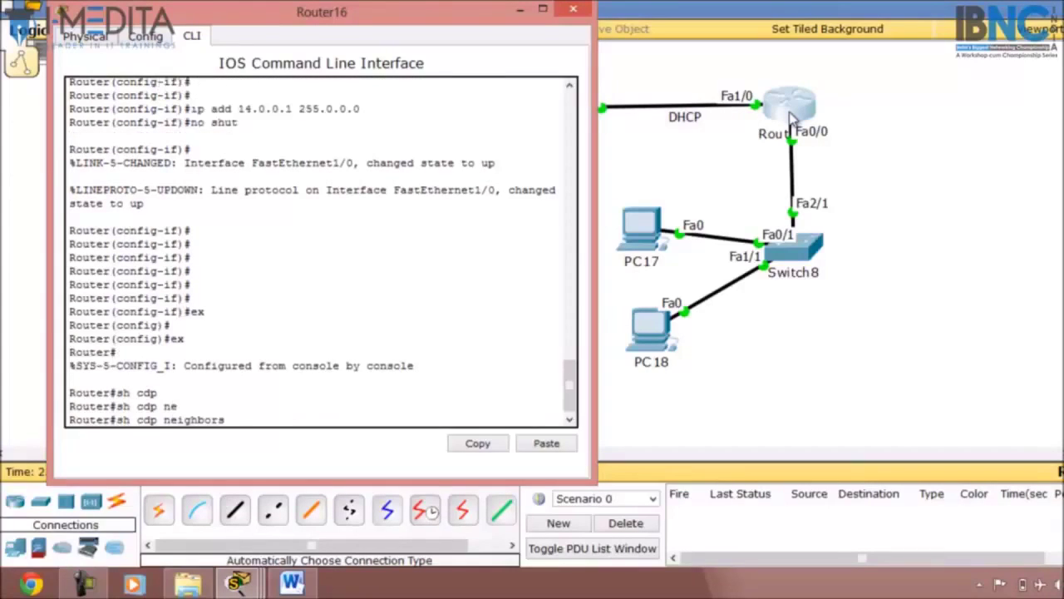
{"action": "key", "text": "Return"}
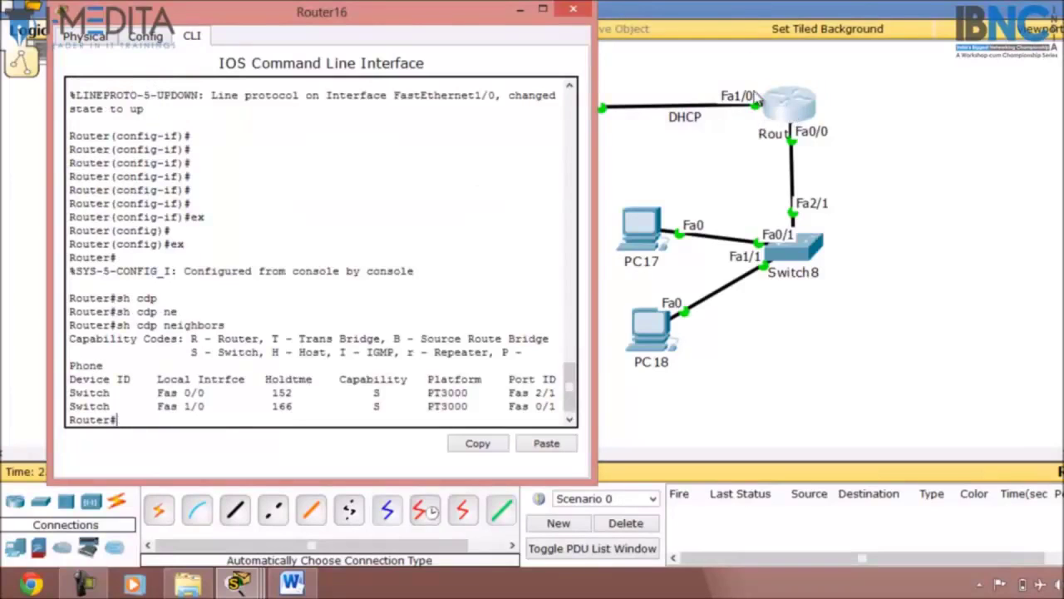
{"action": "left_click_drag", "start_coordinate": [364, 25], "coordinate": [331, 19]}
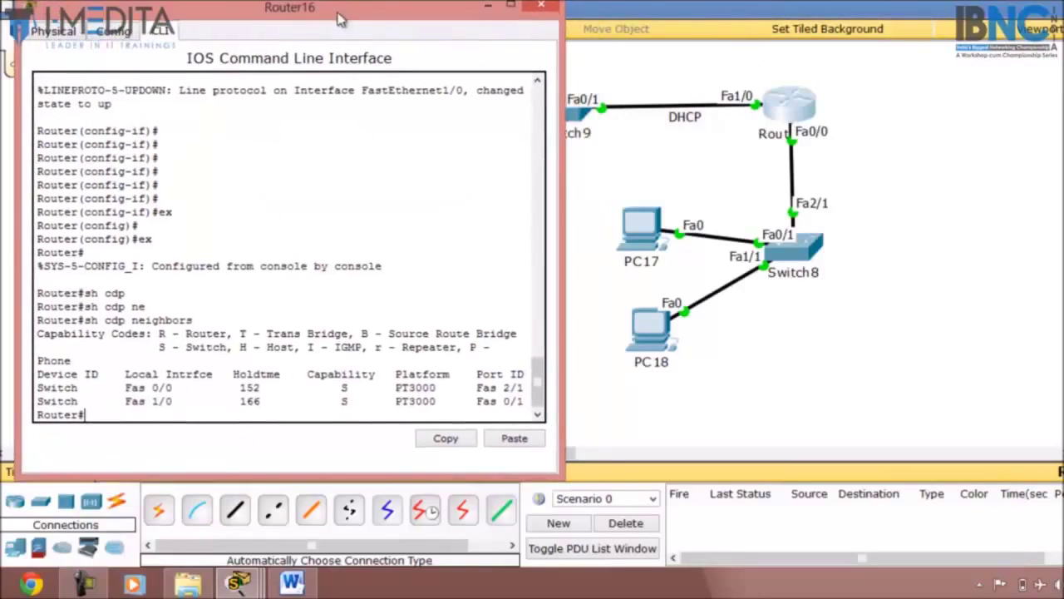
Highlight the first neighbour row: Switch device, local Fas 0/0, remote port Fas 2/1, capability.
{"action": "left_click_drag", "start_coordinate": [79, 387], "coordinate": [37, 388]}
{"action": "left_click_drag", "start_coordinate": [172, 387], "coordinate": [137, 387]}
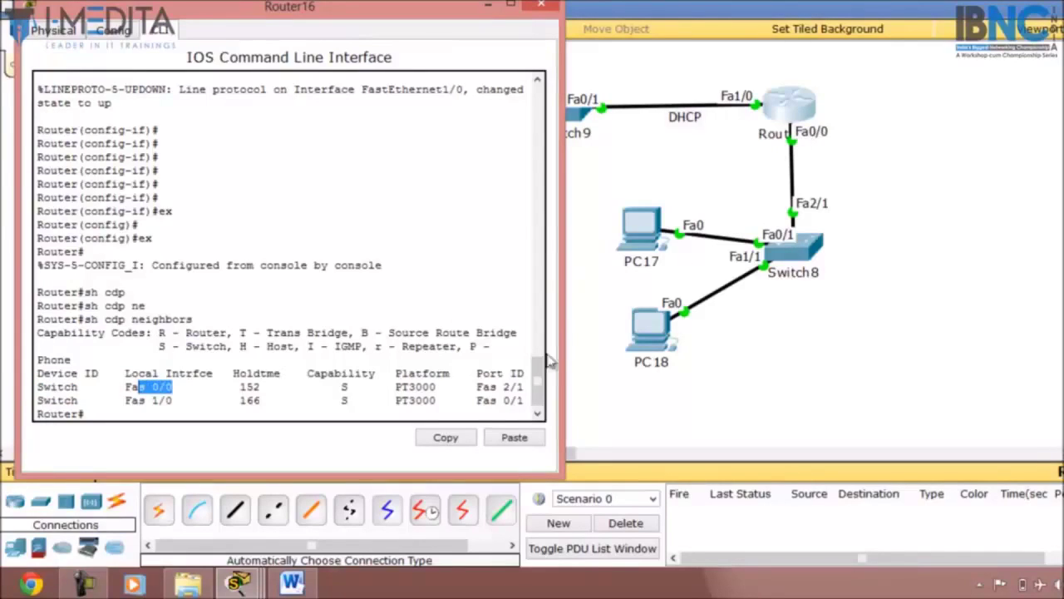
{"action": "left_click_drag", "start_coordinate": [478, 386], "coordinate": [535, 385]}
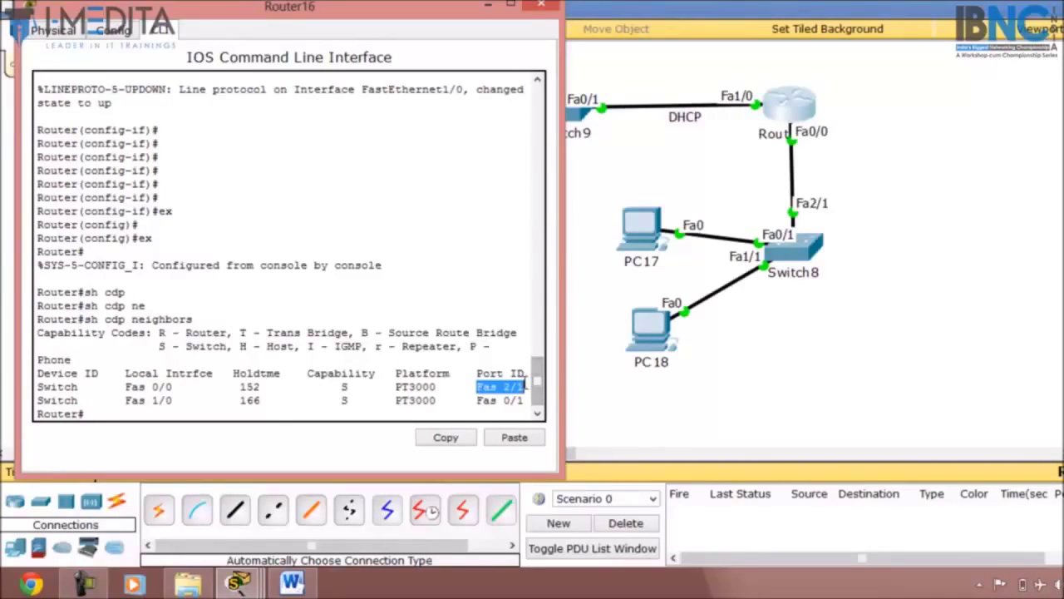
{"action": "left_click", "coordinate": [526, 381]}
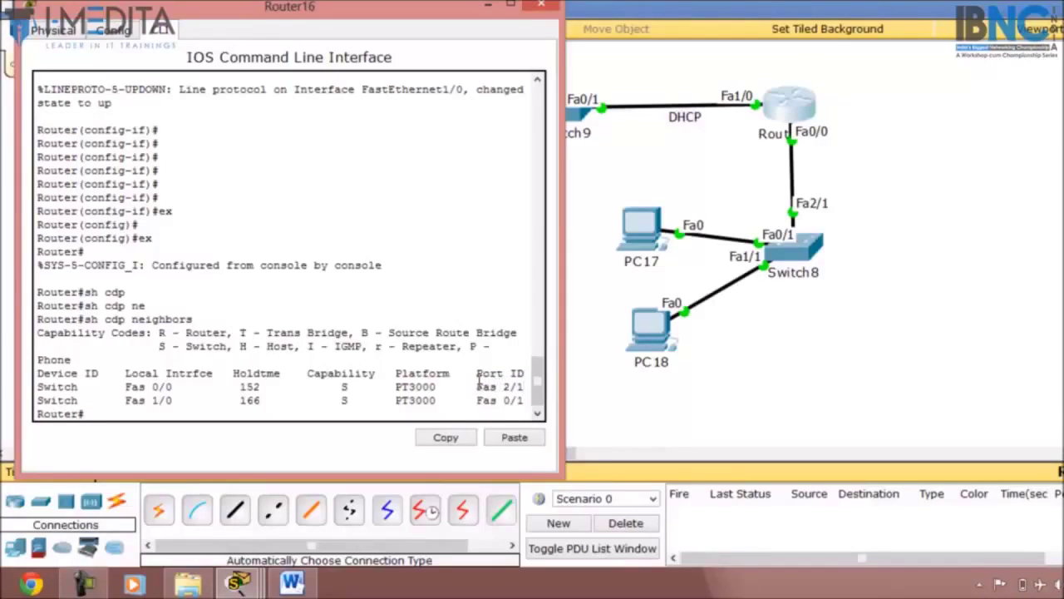
{"action": "left_click_drag", "start_coordinate": [478, 386], "coordinate": [525, 387]}
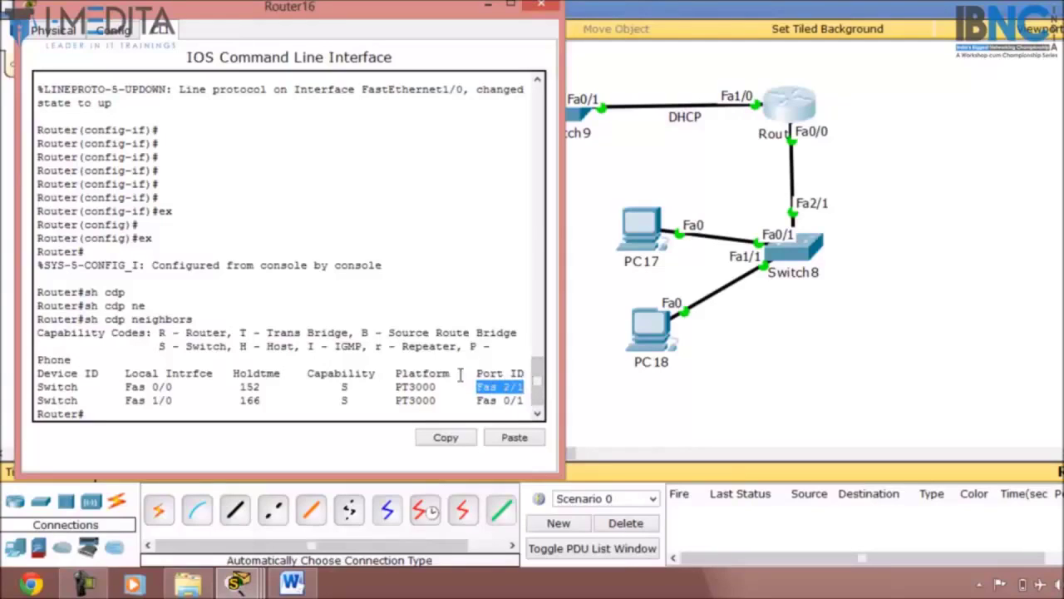
{"action": "left_click", "coordinate": [363, 375]}
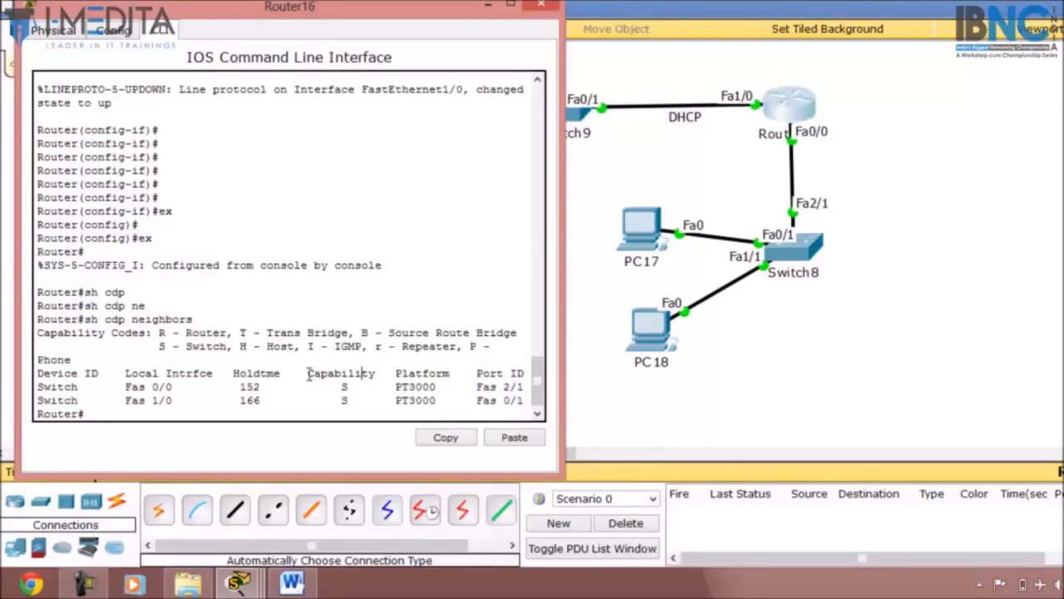
{"action": "left_click_drag", "start_coordinate": [309, 376], "coordinate": [347, 387]}
Review the second row's local interface Fas 1/0 and the column headings, then type cdp ?
{"action": "left_click_drag", "start_coordinate": [126, 400], "coordinate": [179, 402]}
{"action": "left_click", "coordinate": [129, 400]}
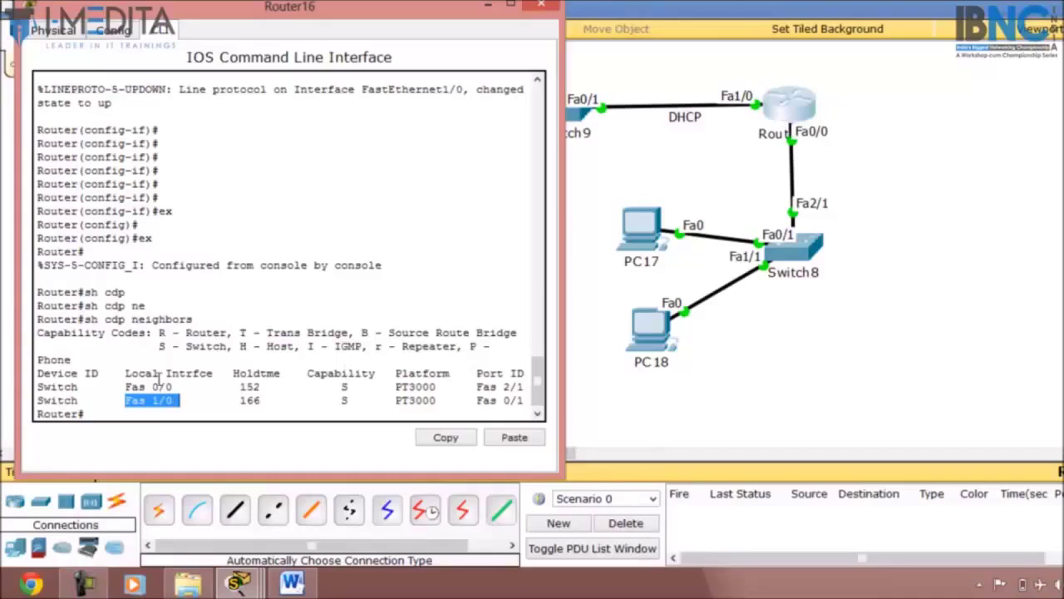
{"action": "left_click_drag", "start_coordinate": [126, 374], "coordinate": [211, 371]}
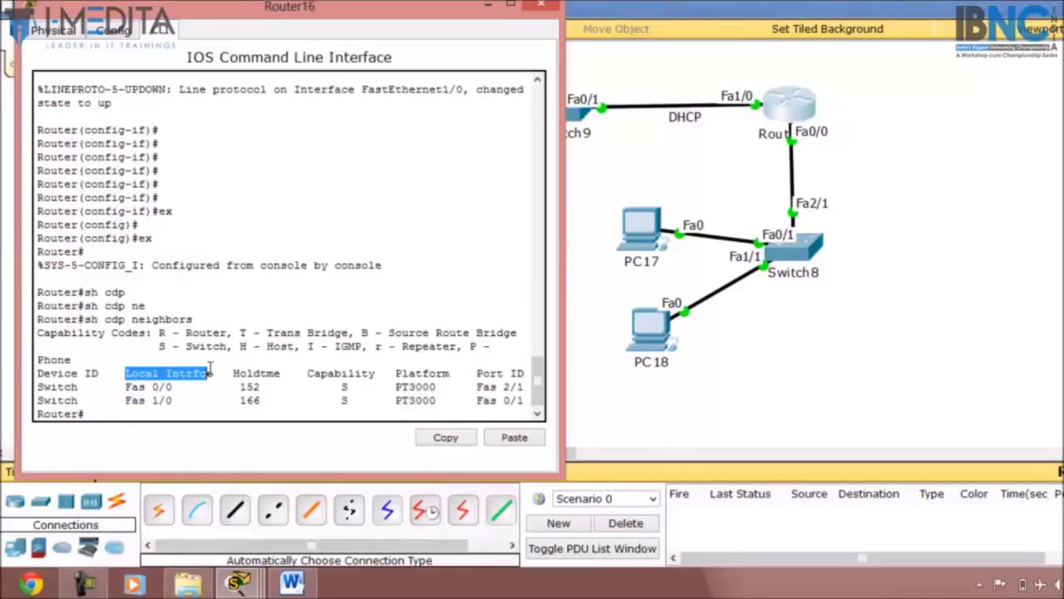
{"action": "left_click", "coordinate": [321, 376]}
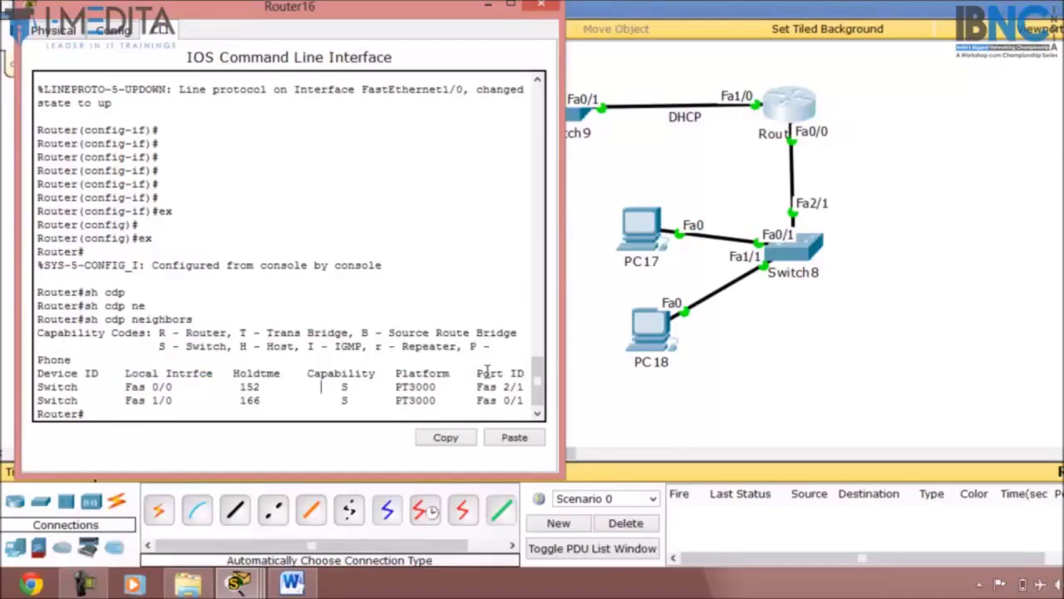
{"action": "left_click_drag", "start_coordinate": [476, 374], "coordinate": [524, 374]}
{"action": "mouse_move", "coordinate": [420, 19]}
{"action": "left_mouse_down"}
{"action": "mouse_move", "coordinate": [400, 6]}
{"action": "mouse_move", "coordinate": [412, 5]}
{"action": "left_mouse_up"}
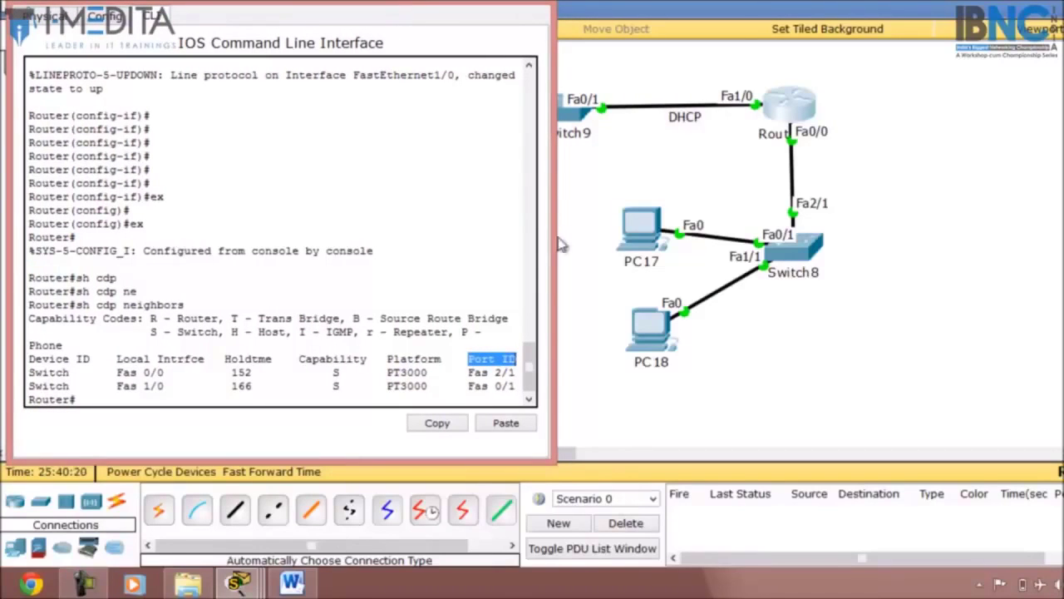
{"action": "left_click", "coordinate": [500, 385]}
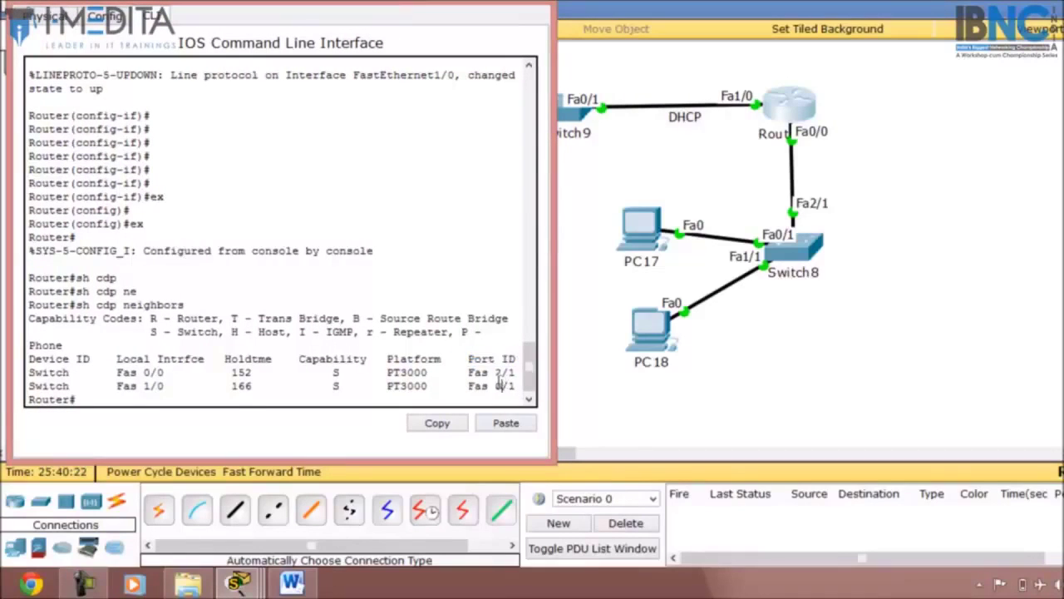
{"action": "left_click_drag", "start_coordinate": [172, 388], "coordinate": [115, 391]}
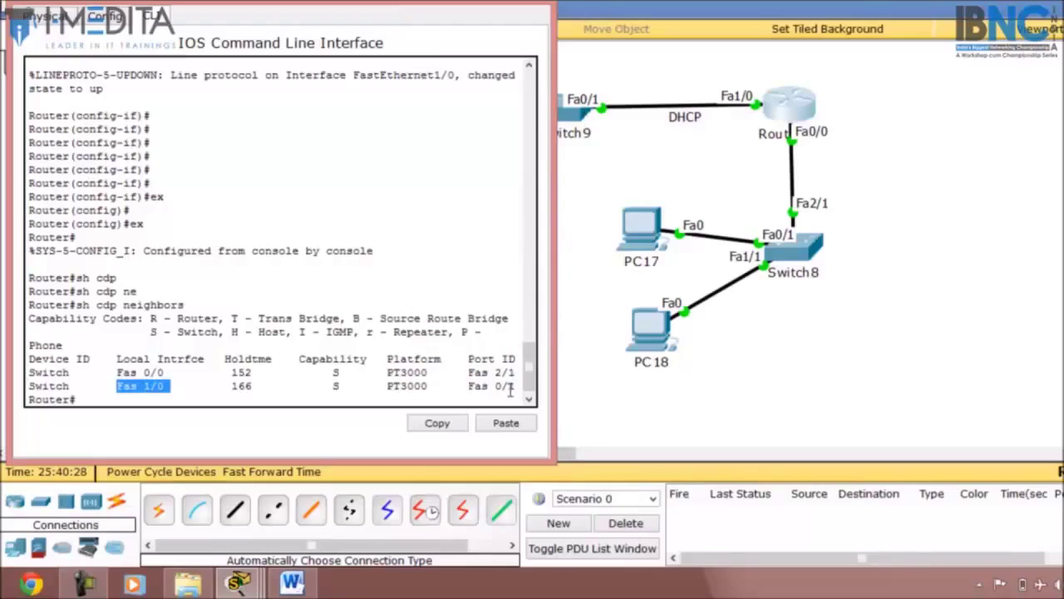
{"action": "left_click", "coordinate": [378, 344]}
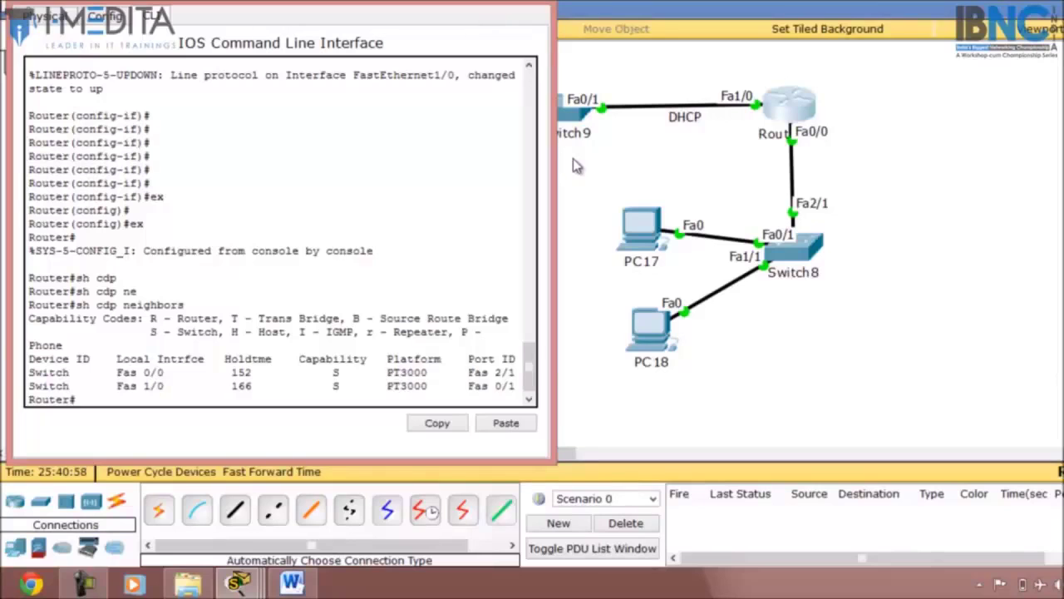
{"action": "type", "text": "cdp ?"}
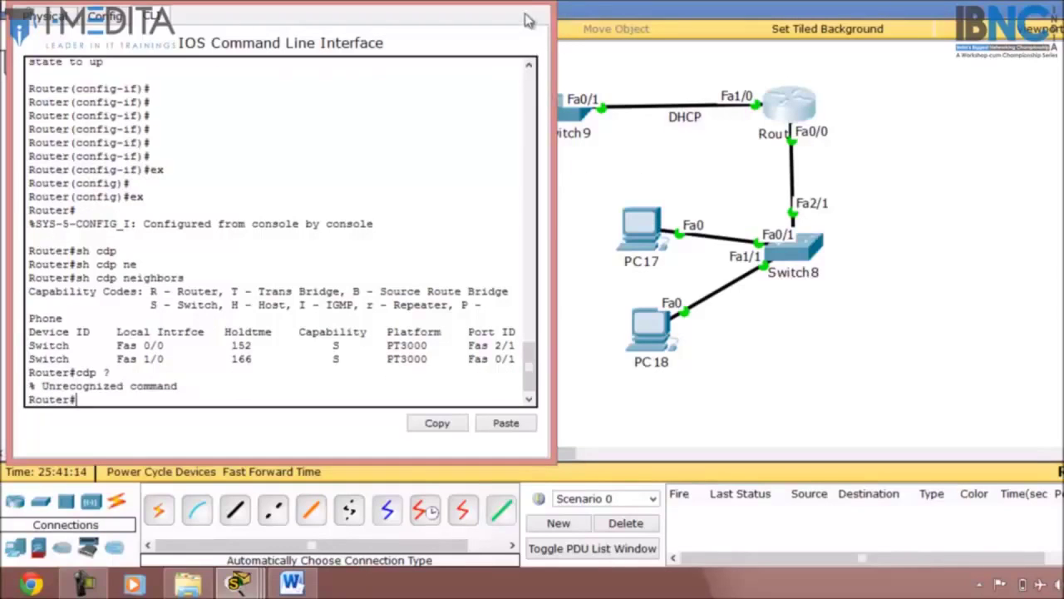
{"action": "left_click_drag", "start_coordinate": [444, 3], "coordinate": [479, 1]}
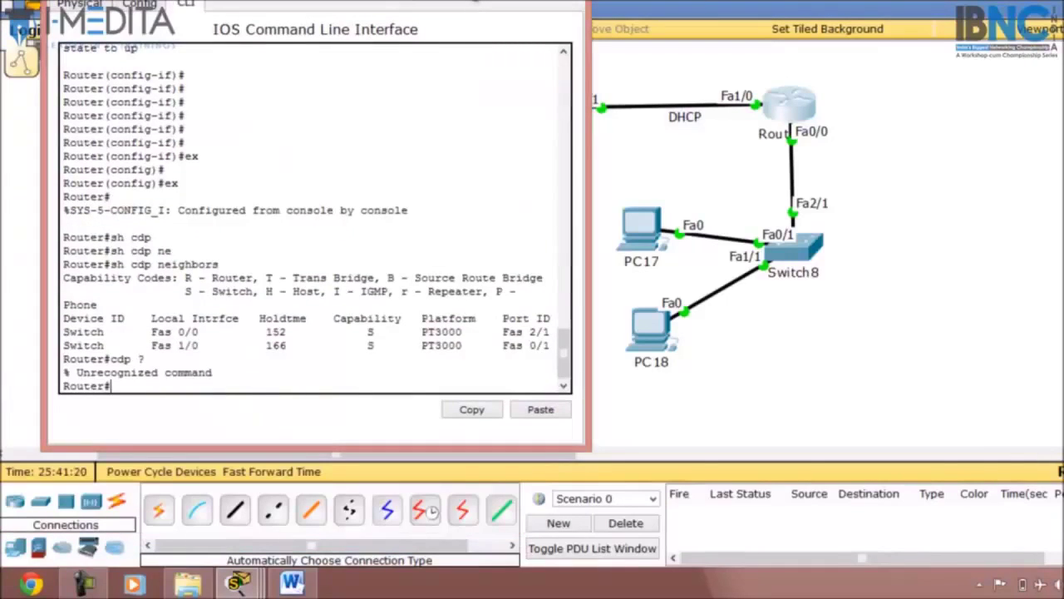